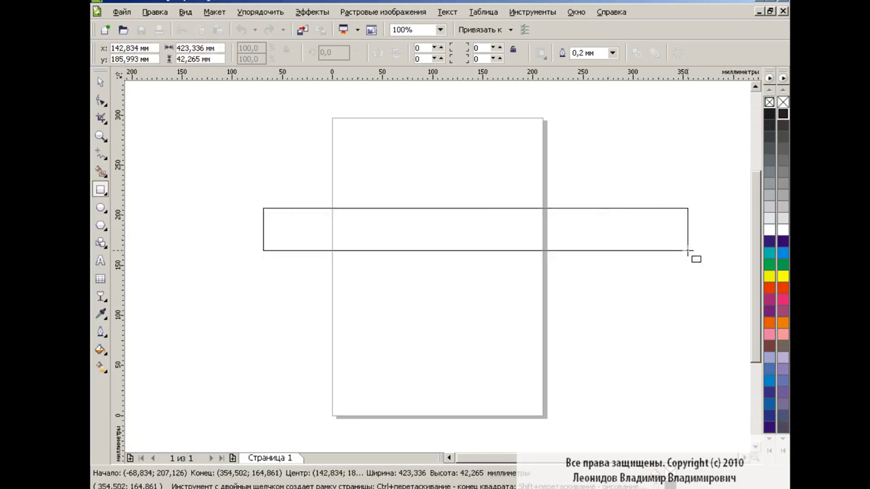
Draw a thin 434.925 × 41.584 mm rectangle across the page, past both sides.
left_click_drag(263, 208, 699, 251)
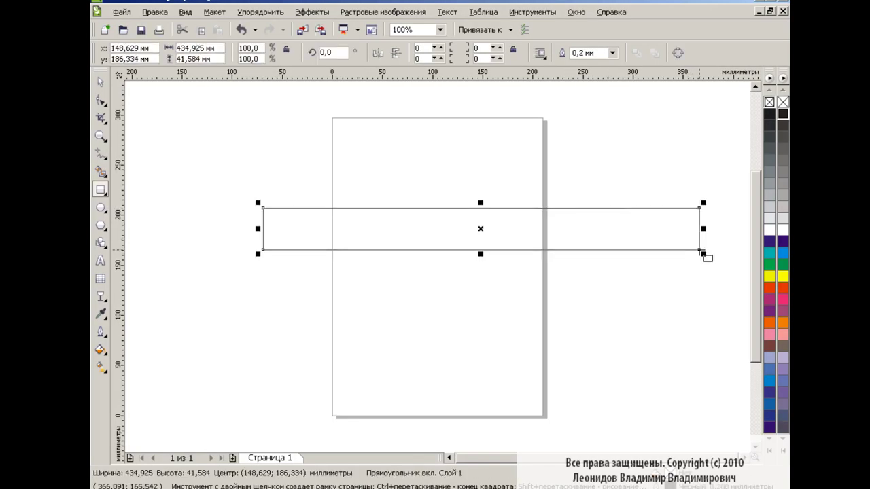
Convert the rectangle to curves and pull its right end into a curved tip.
left_click(100, 100)
left_click_drag(224, 181, 729, 306)
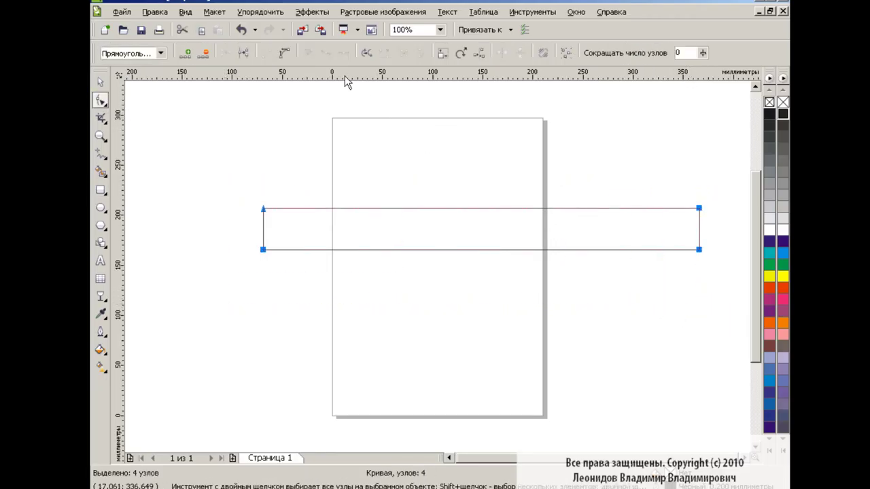
left_click(286, 53)
left_click(700, 250)
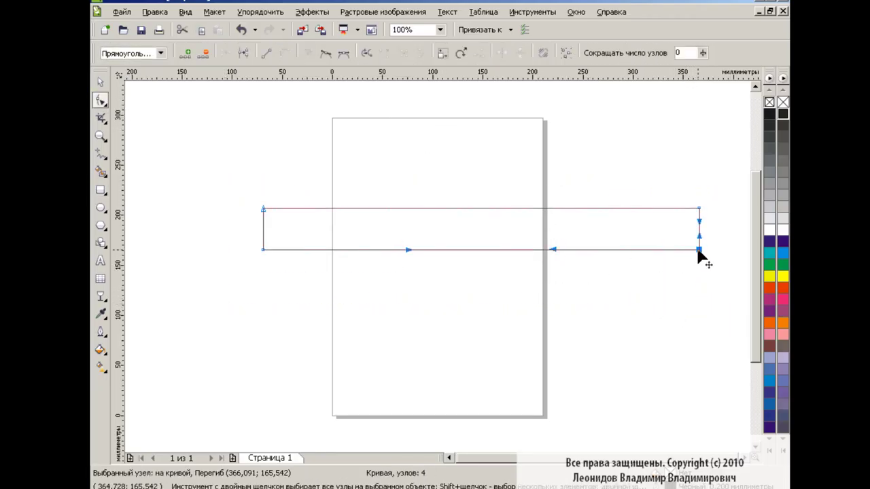
mouse_move(699, 250)
left_mouse_down()
mouse_move(610, 237)
mouse_move(680, 249)
left_mouse_up()
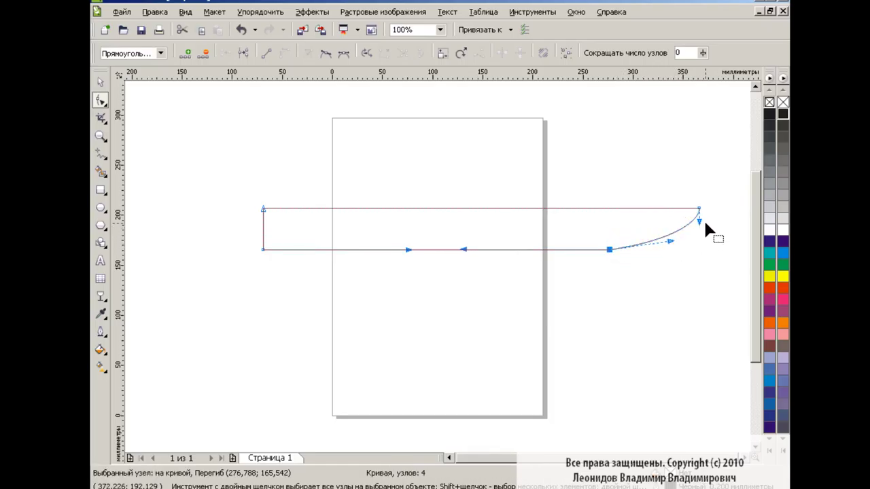
left_click_drag(700, 221, 666, 251)
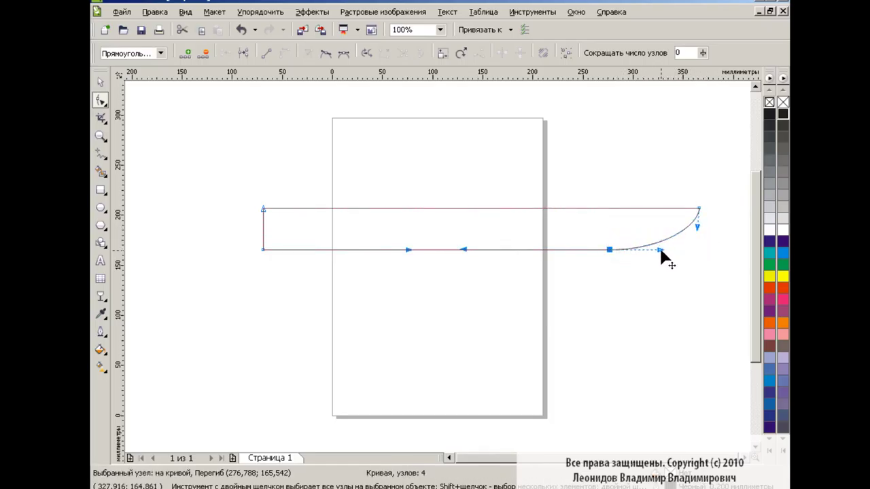
left_click(677, 270)
left_click_drag(610, 251, 666, 249)
key("ctrl+z")
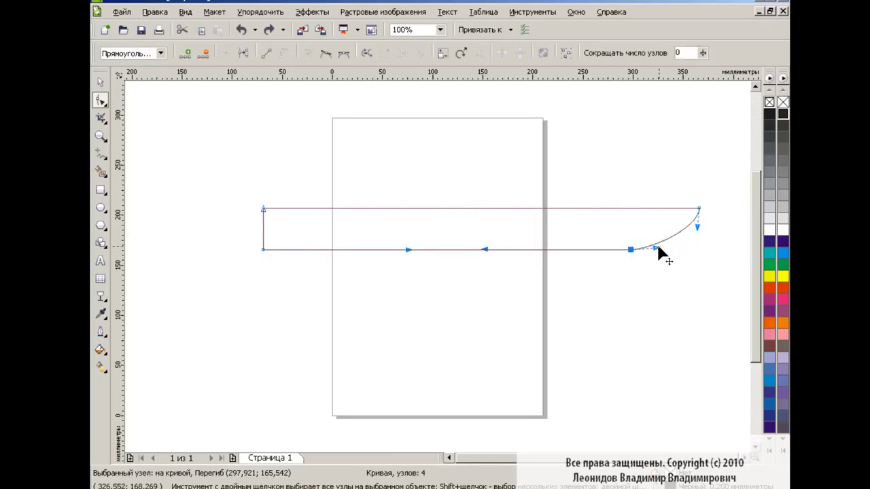
Bow the top and bottom edges slightly downward and smooth the bottom tip node.
left_click_drag(517, 209, 518, 214)
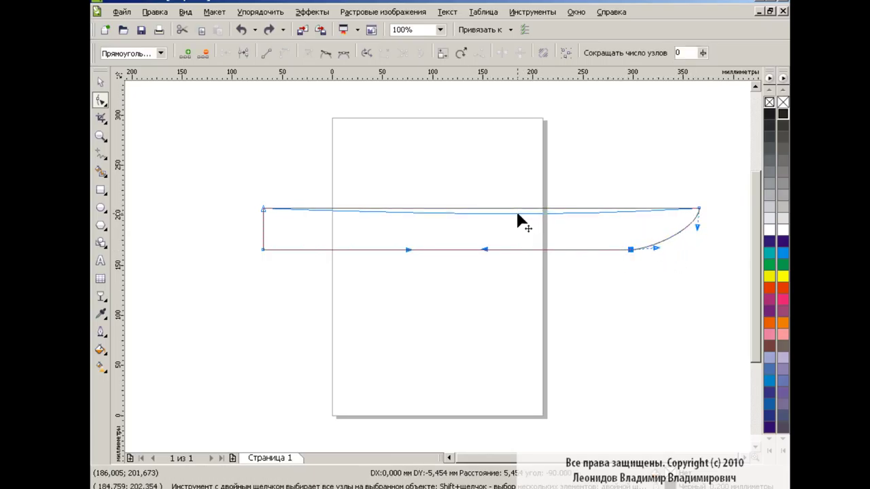
left_click_drag(479, 252, 576, 254)
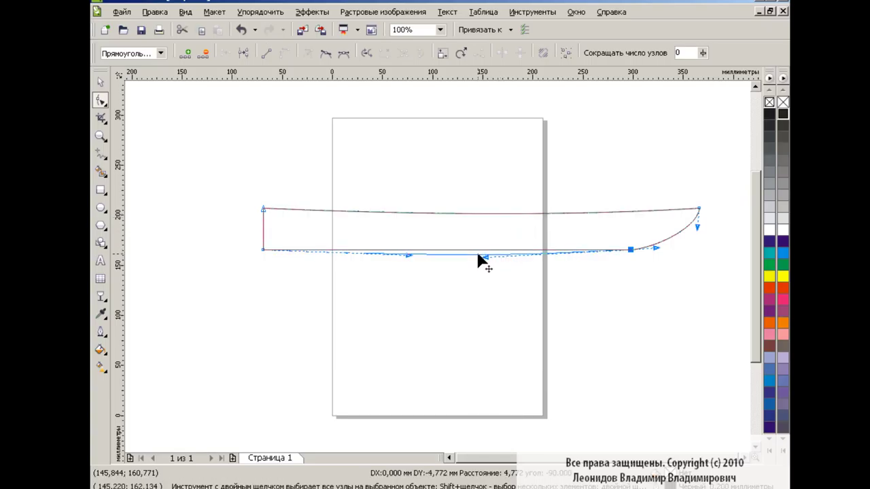
left_click(337, 55)
left_click_drag(656, 248, 663, 251)
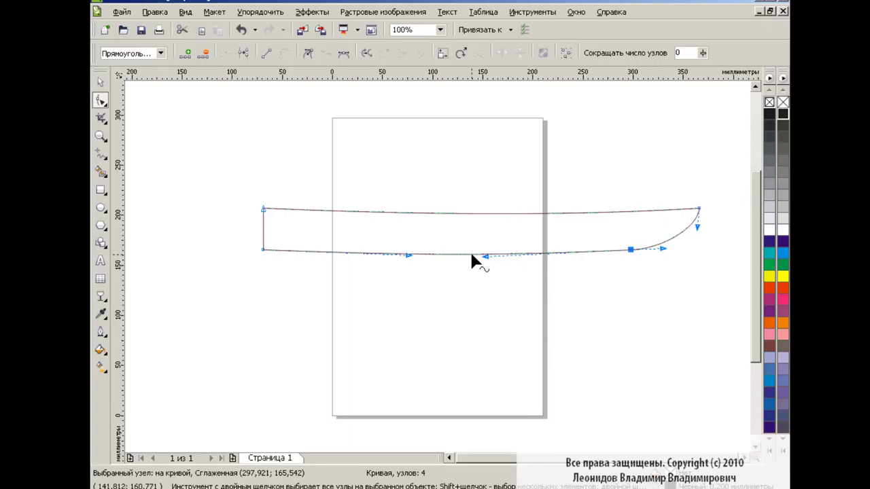
left_click(467, 298)
Raise the bottom-left corner about 2 mm and deepen both long edges' arcs.
left_click(263, 250)
left_click_drag(263, 250, 263, 248)
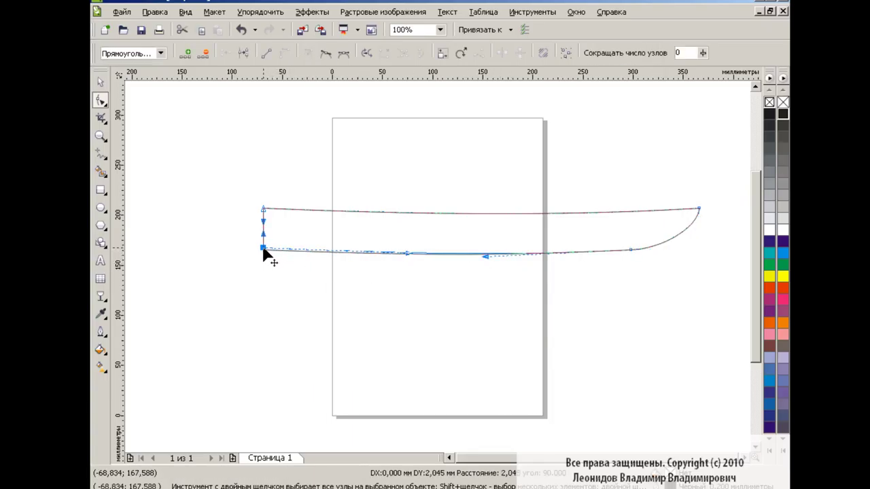
left_click(439, 297)
left_click_drag(474, 258, 475, 262)
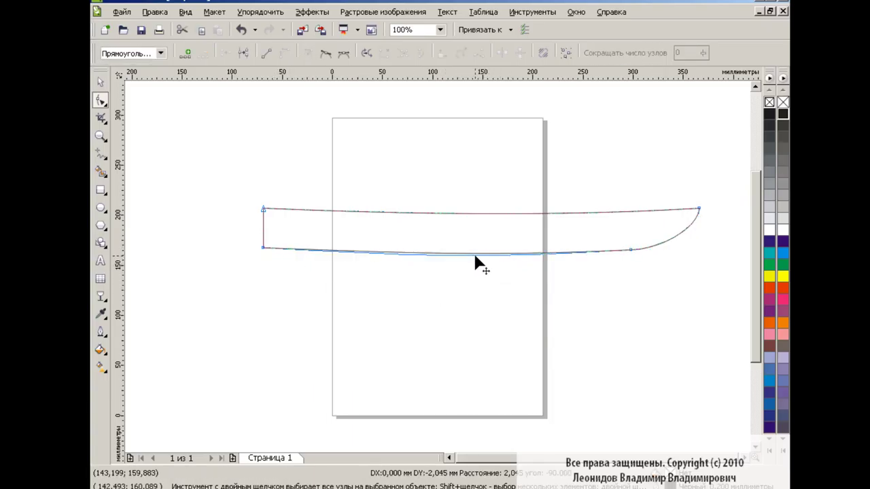
left_click_drag(488, 215, 489, 218)
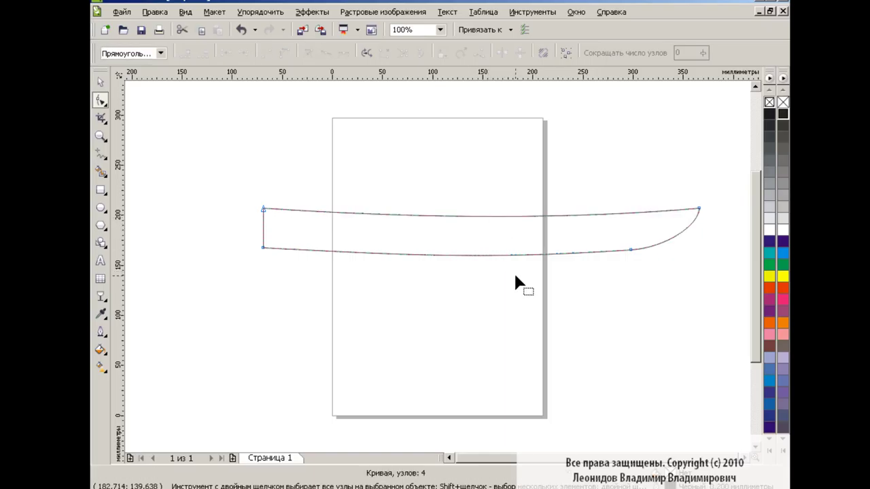
left_click(101, 85)
left_click(460, 293)
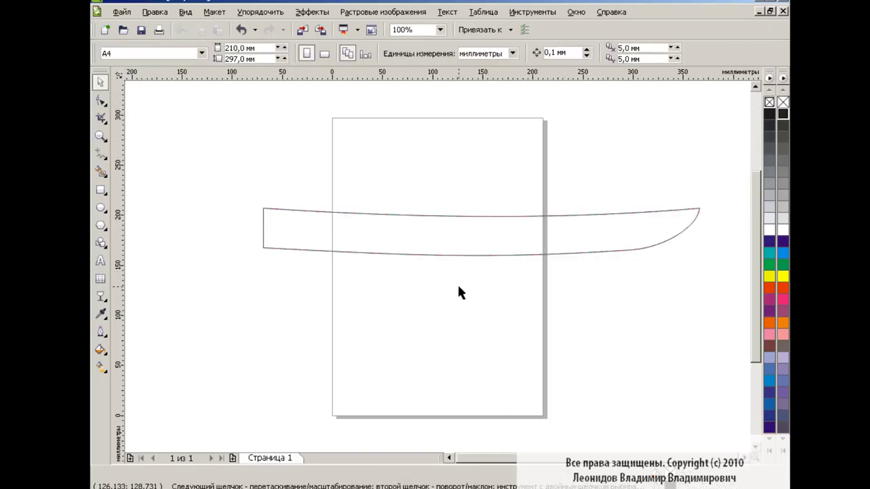
Draw a Bezier curve inside the blade from near the tip to its lower left end.
left_click(101, 154)
left_click(136, 169)
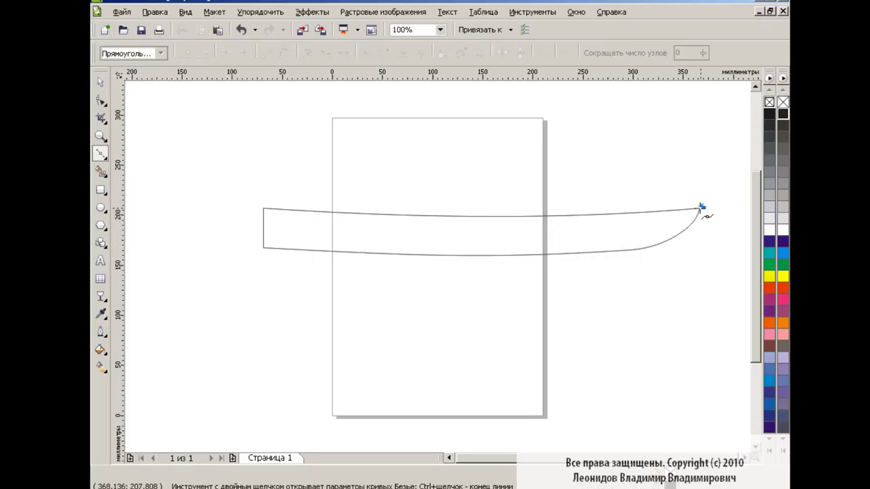
left_click_drag(637, 232, 601, 232)
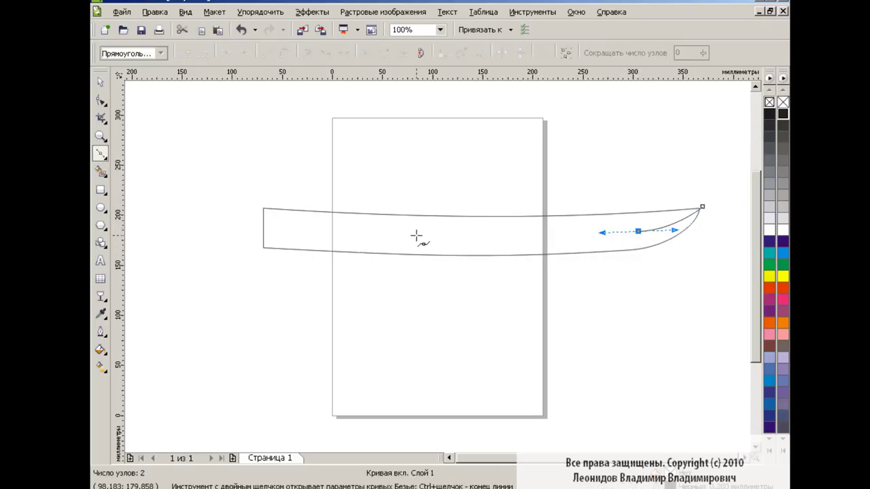
left_click_drag(309, 231, 212, 215)
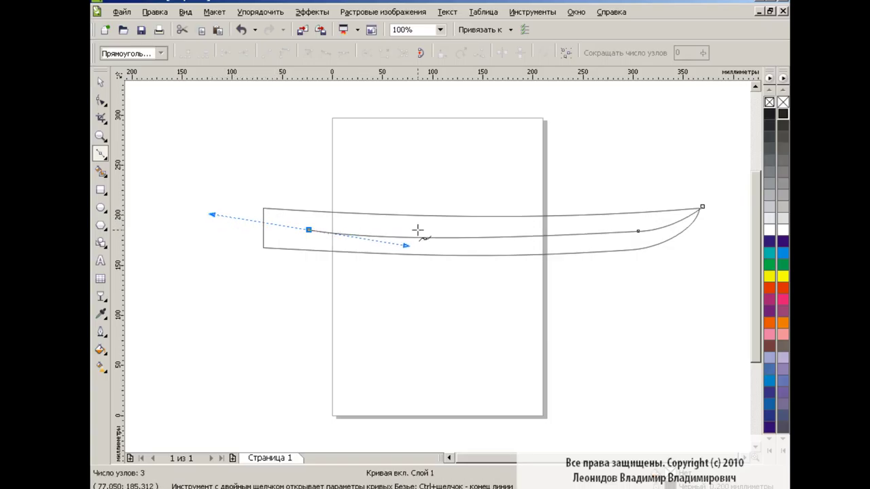
left_click(307, 250)
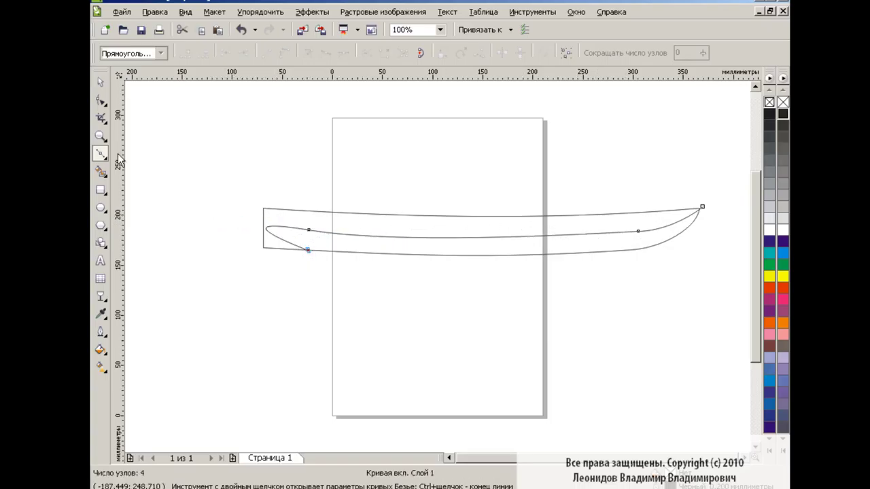
Make the curve's end point symmetric and turn its end segment into a straight line.
key("F10")
left_click(306, 251)
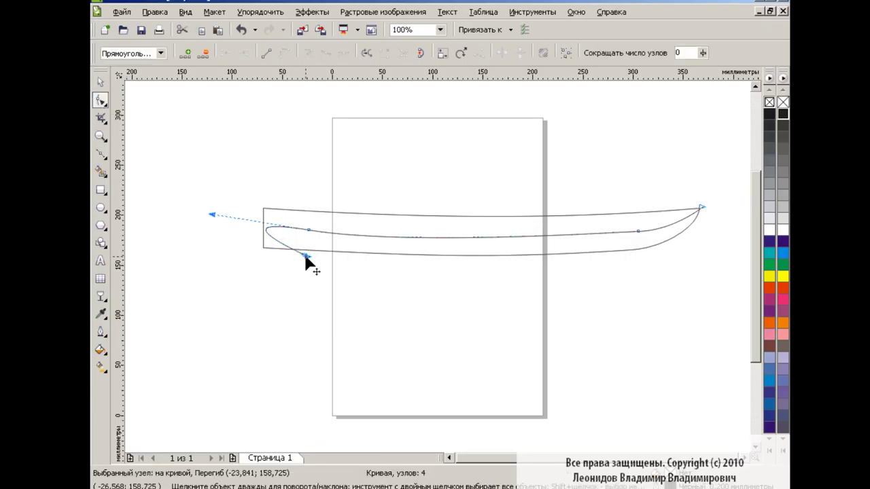
left_click(271, 54)
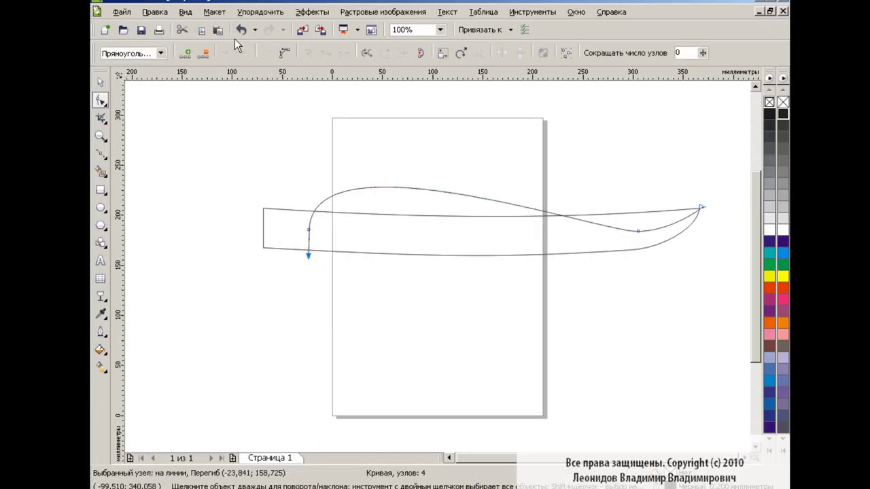
left_click(240, 29)
left_click(308, 52)
left_click(307, 256)
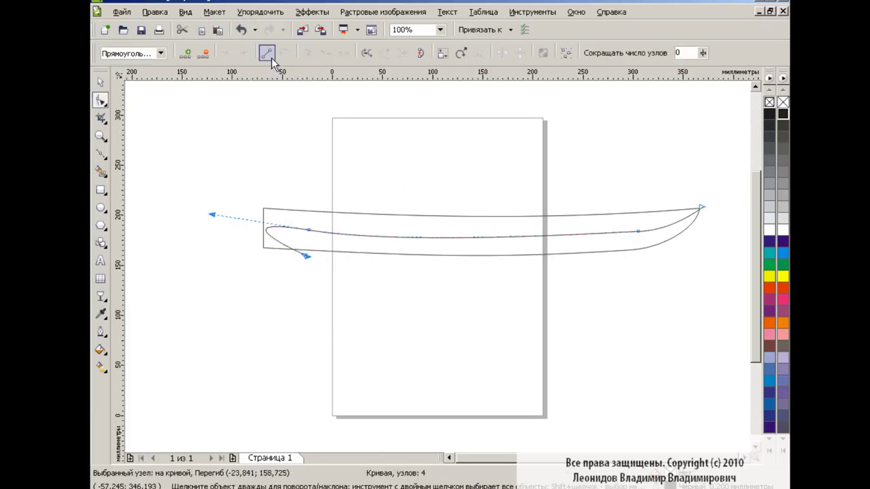
left_click(268, 53)
Make the near-tip point a sharp corner and extend the curve smoothly past the blade tip.
left_click(637, 232)
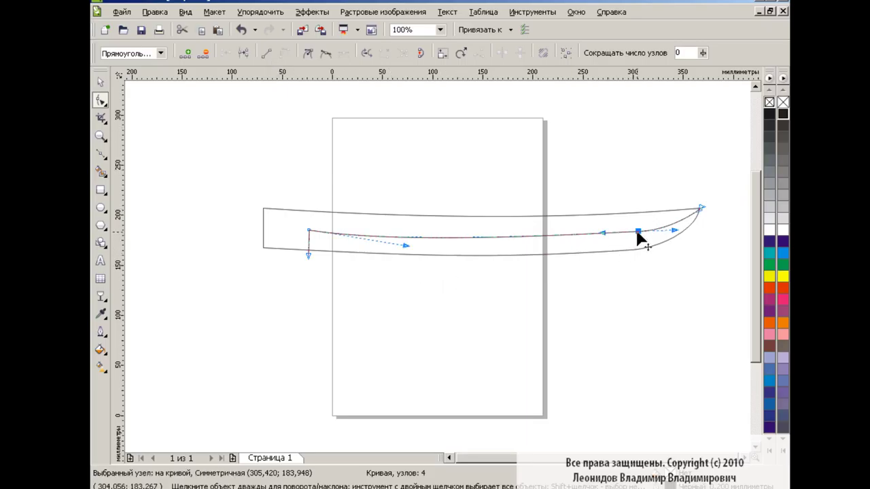
left_click(326, 52)
left_click_drag(674, 231, 672, 229)
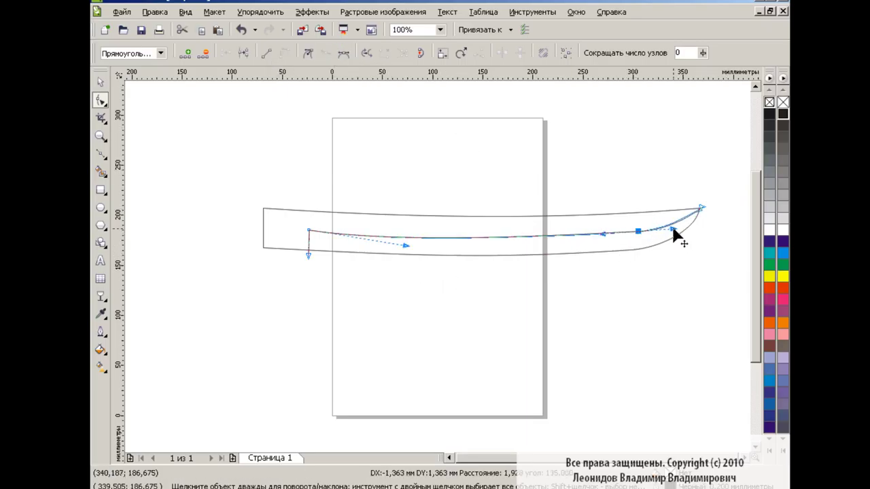
left_click_drag(406, 247, 385, 239)
left_click(636, 233)
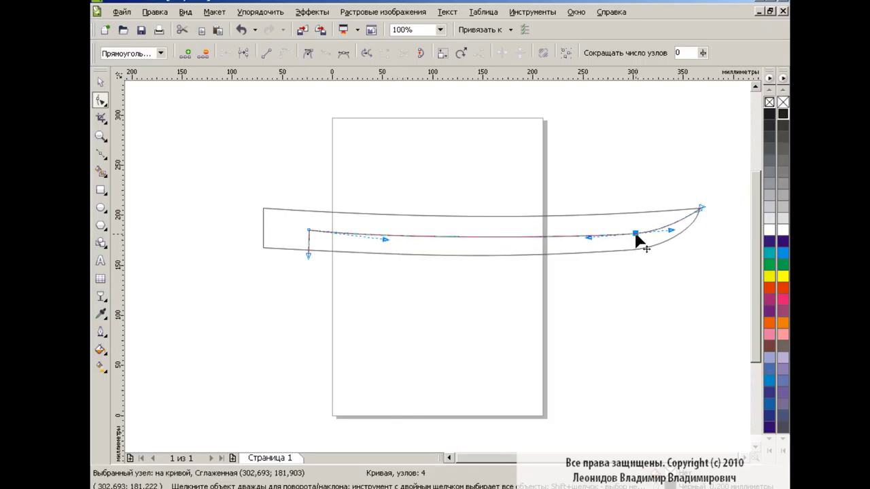
left_click_drag(635, 234, 628, 234)
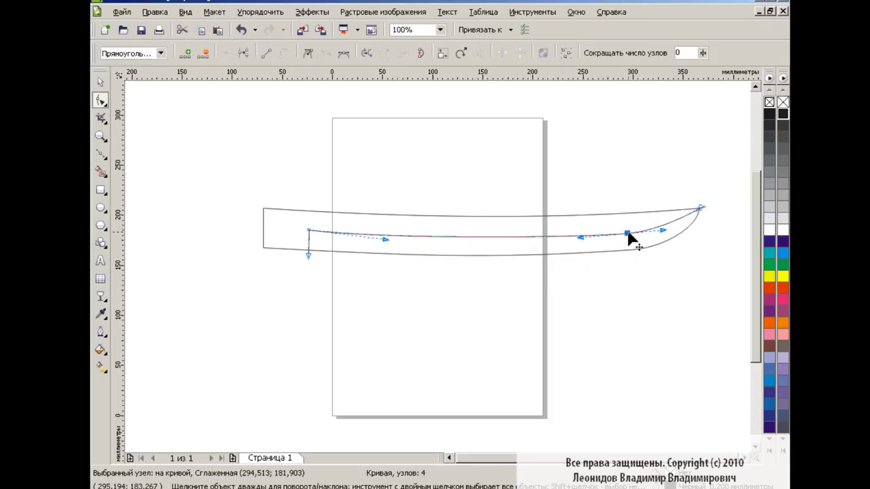
left_click_drag(715, 201, 701, 211)
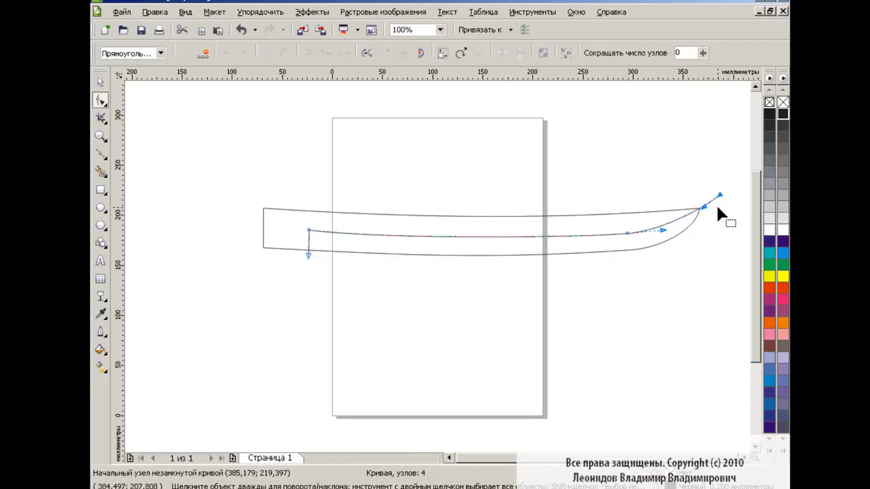
left_click_drag(663, 231, 673, 231)
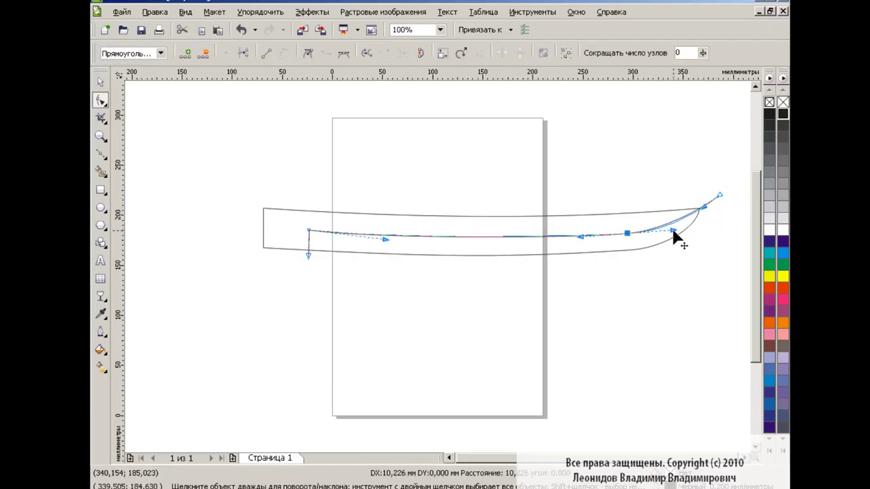
left_click(707, 240)
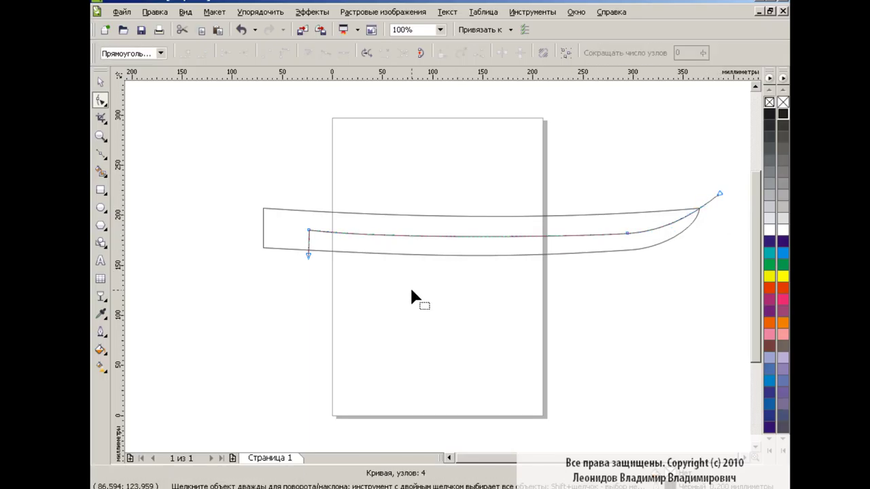
key("space")
left_click(375, 274)
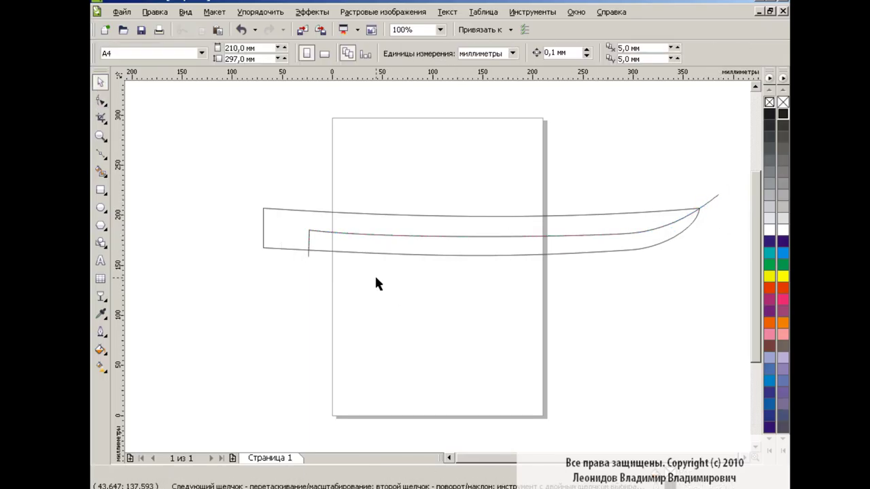
Draw a short straight line across the blade's left end, past the inner curve's start.
left_click(100, 153)
left_click(159, 222)
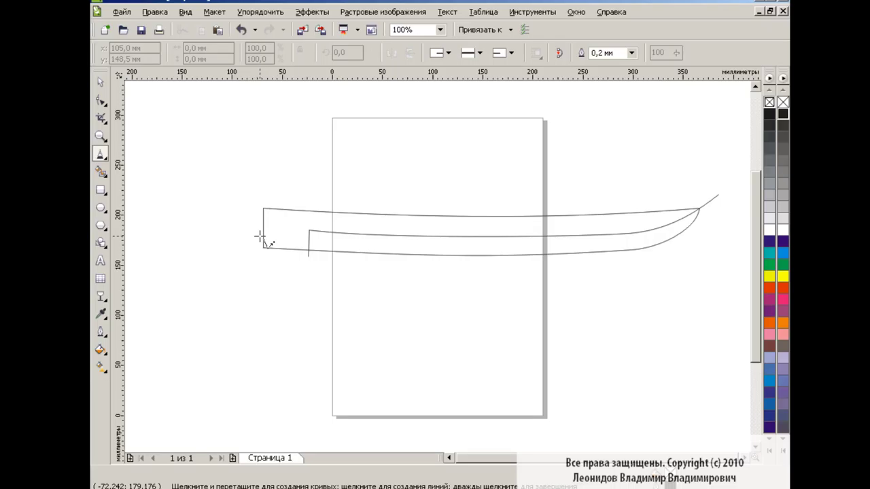
left_click(260, 236)
double_click(325, 239)
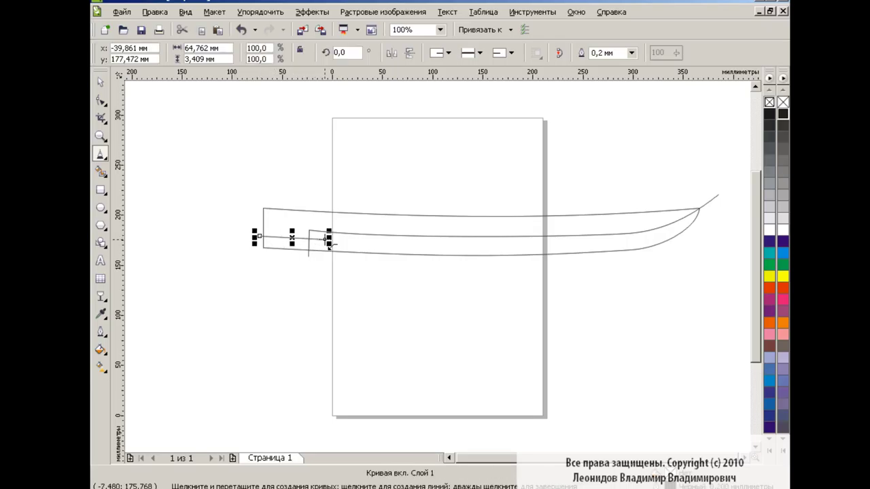
key("space")
left_click(266, 284)
Smart-fill the lower blade light grey, the upper blade medium grey and the end section dark.
left_click(101, 171)
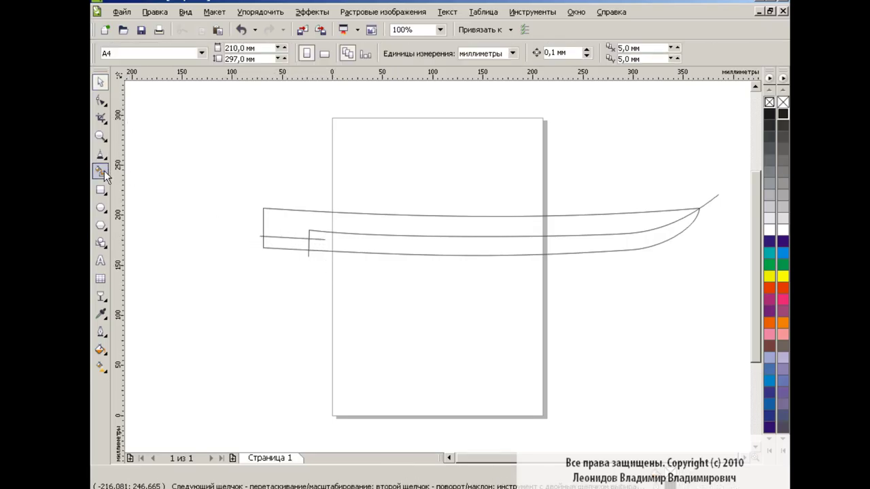
left_click(124, 177)
left_click(275, 53)
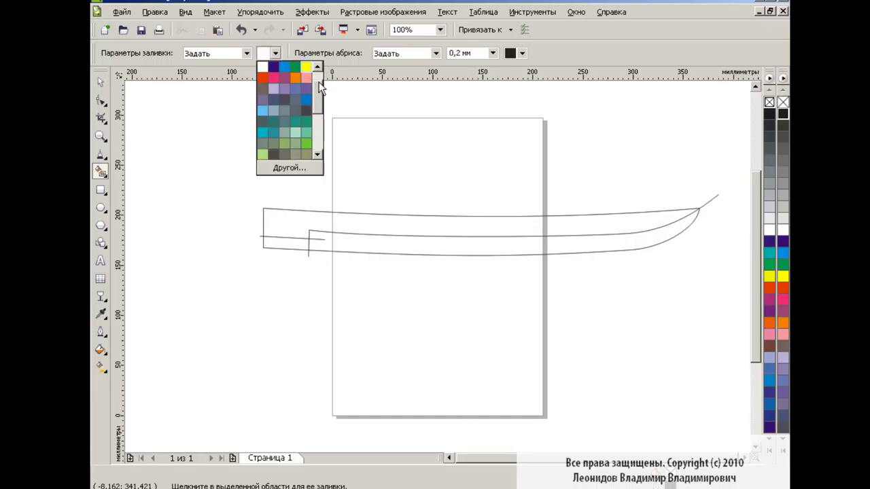
left_click(307, 66)
left_click(410, 249)
left_click(275, 53)
left_click(374, 221)
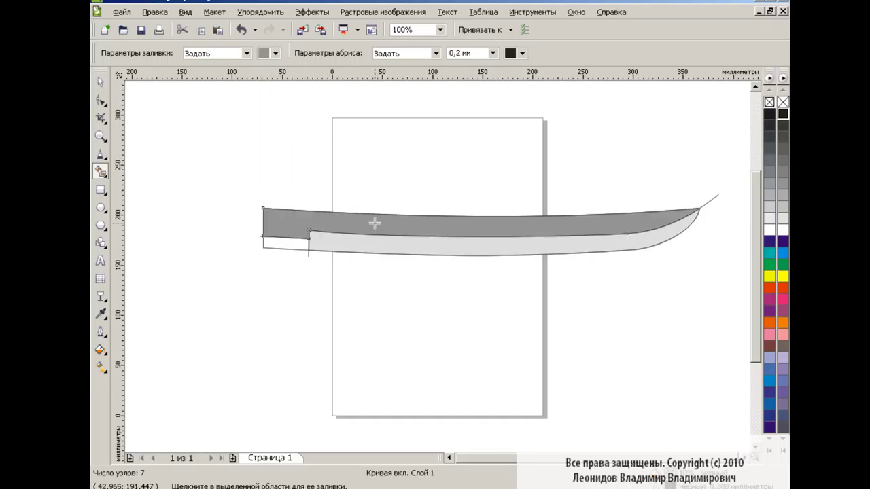
left_click(275, 53)
left_click(307, 72)
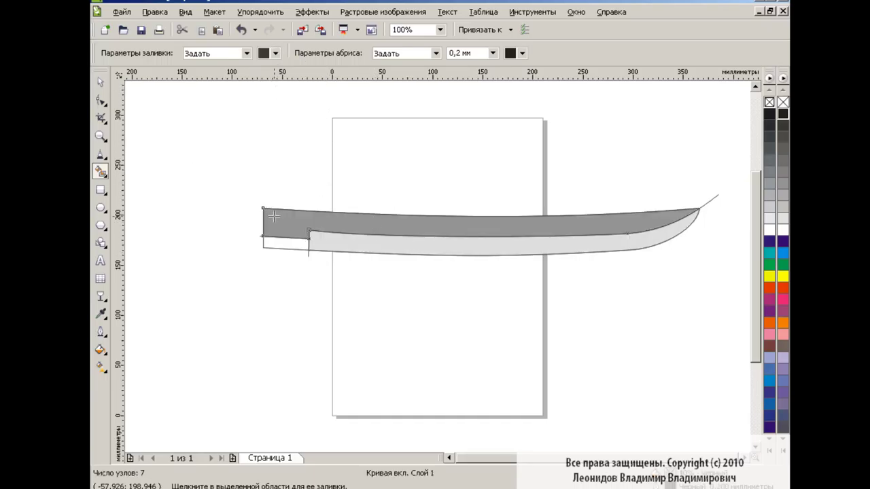
left_click(280, 242)
Delete the original outline curves, leaving the three filled blade shapes in place.
key("space")
left_click(334, 217, "shift")
left_click(478, 237, "shift")
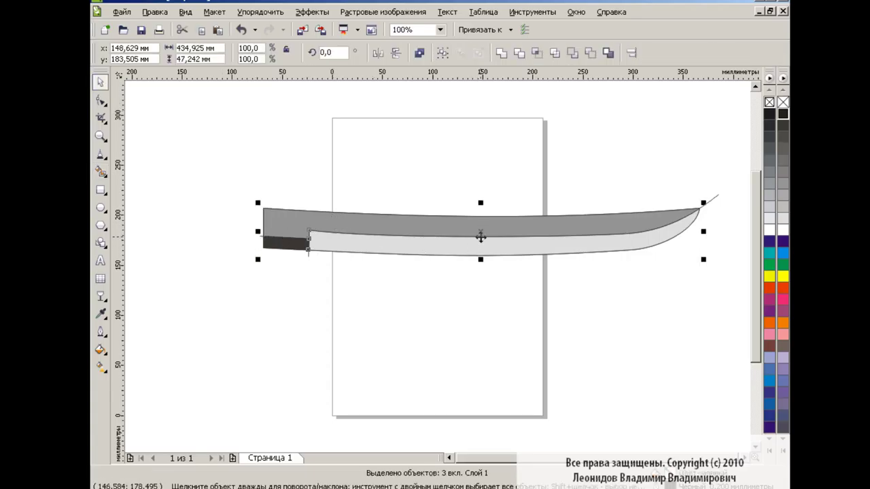
left_click_drag(478, 238, 476, 314)
left_click_drag(237, 167, 732, 269)
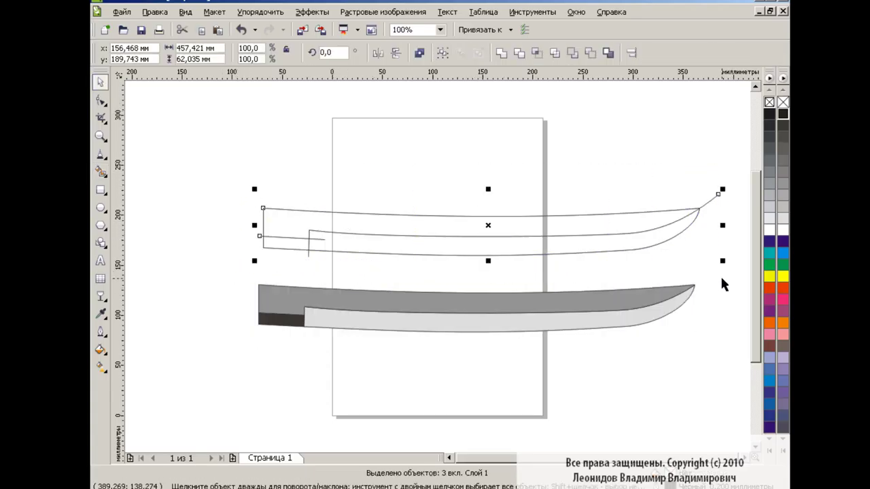
key("Delete")
left_click_drag(219, 264, 735, 364)
left_click_drag(476, 308, 478, 224)
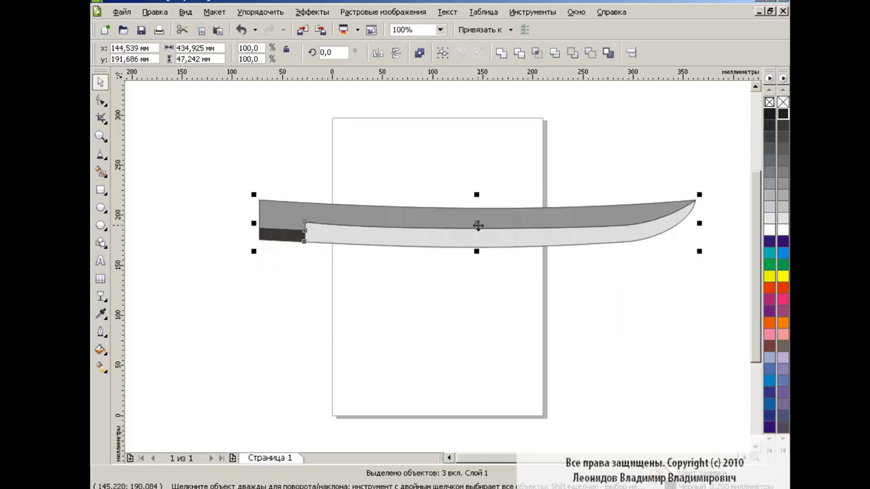
left_click(478, 292)
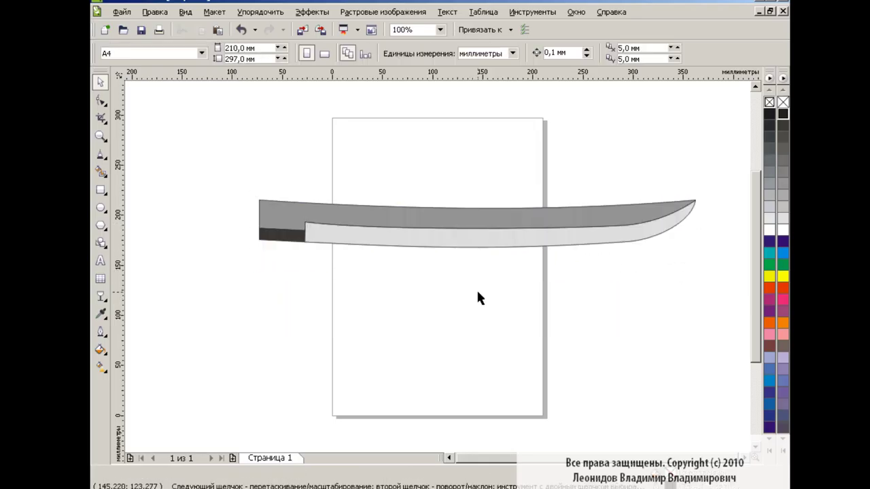
left_click(100, 191)
Draw a rectangle at the sword's left end and tilt the whole sword about 2.7°.
left_click_drag(259, 200, 207, 240)
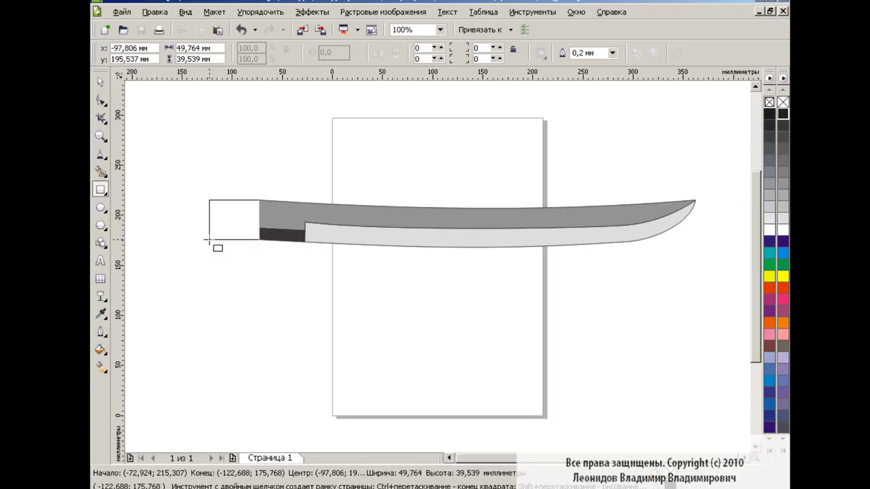
left_click(101, 81)
left_click(309, 288)
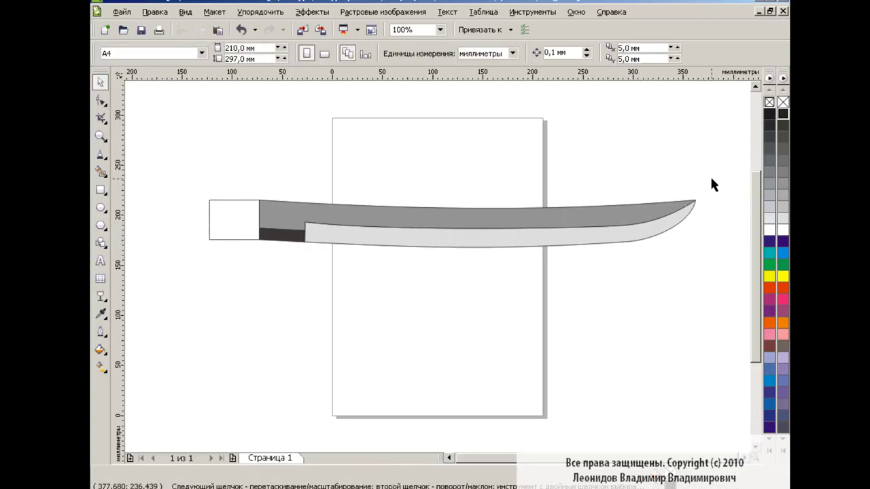
left_click_drag(713, 185, 242, 274)
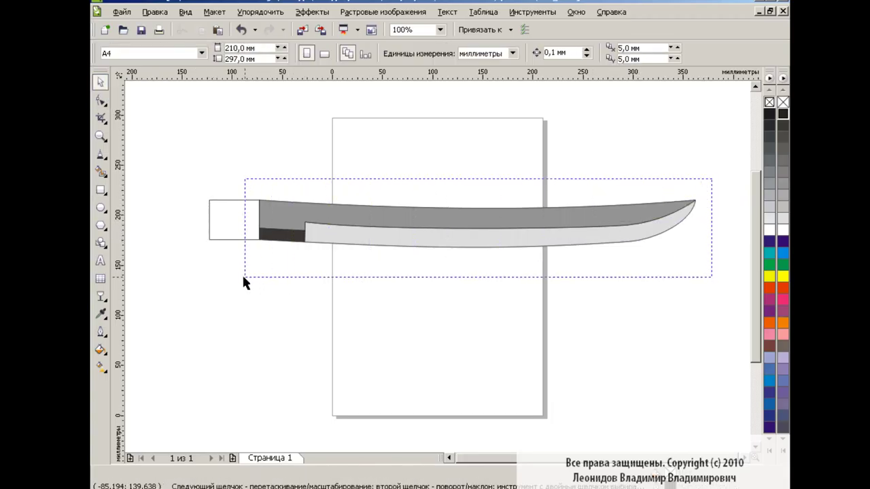
left_click(477, 225)
left_click_drag(698, 194, 700, 187)
left_click(480, 315)
Lower the rectangle to meet the blade end and stretch the sword to 119.2% width.
left_click_drag(246, 212, 252, 222)
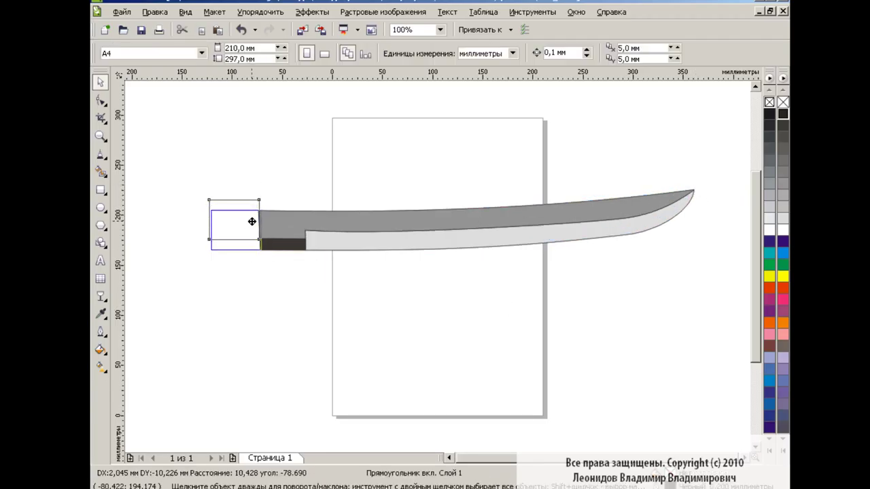
left_click(420, 284)
left_click(240, 228)
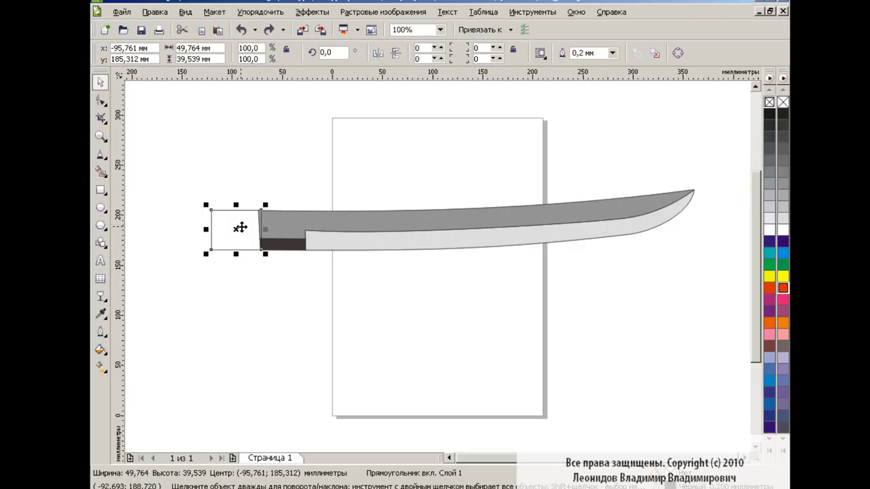
left_click(437, 286)
left_click(440, 30)
left_click(411, 105)
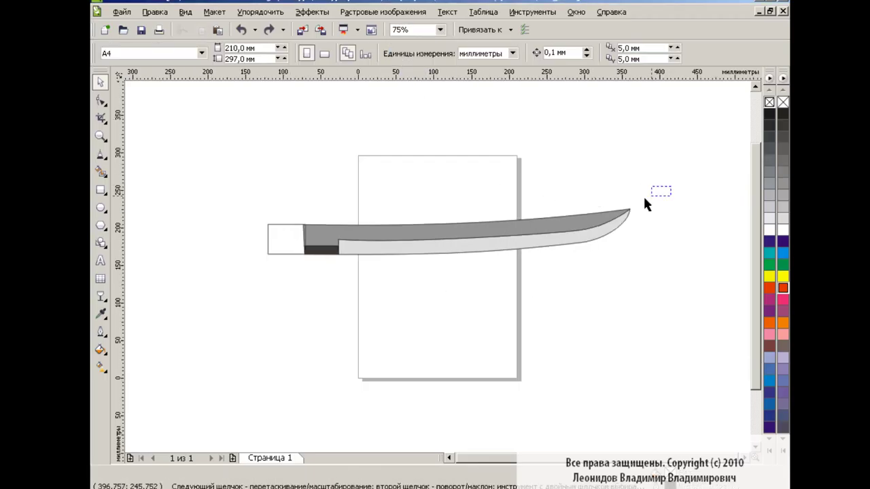
left_click_drag(646, 200, 262, 269)
left_click_drag(635, 231, 697, 232)
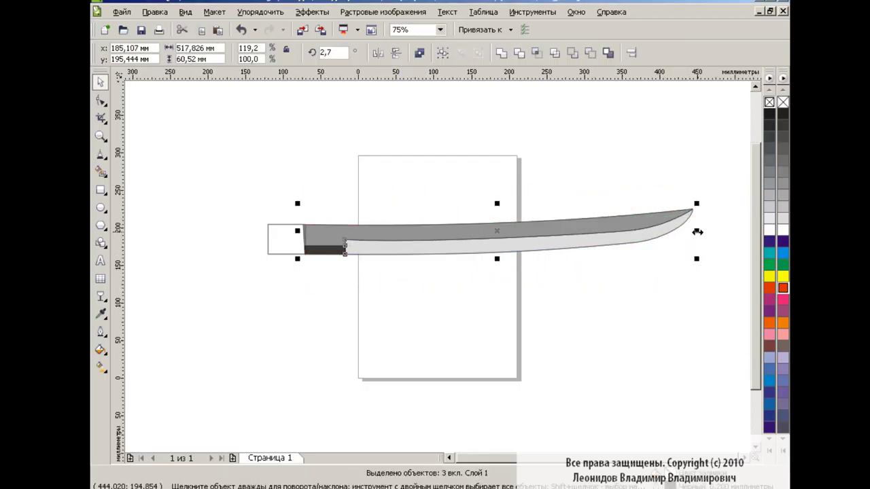
left_click(563, 299)
At 100% zoom, convert the white rectangle at the blade's left end to curves.
left_click(440, 29)
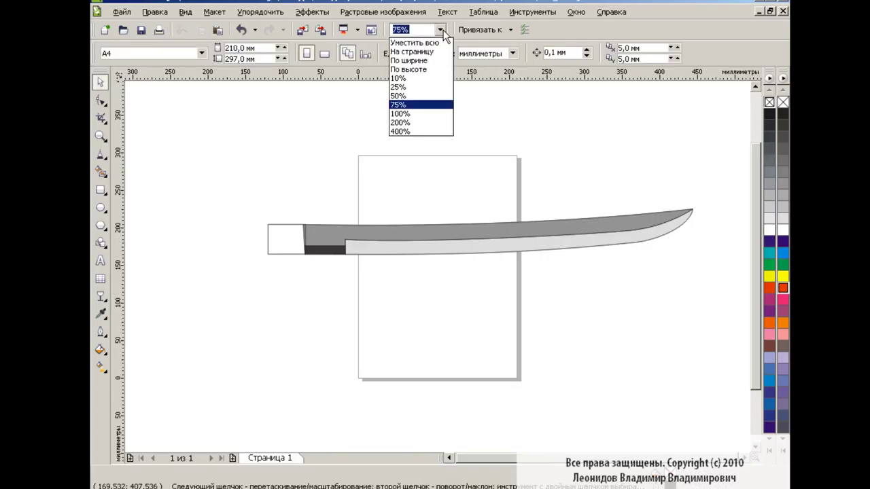
left_click(417, 114)
left_click(448, 458)
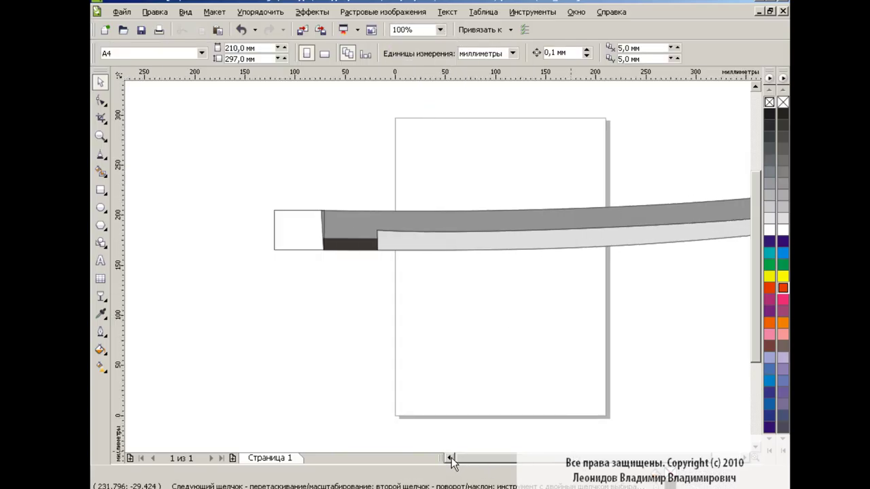
left_click(368, 230)
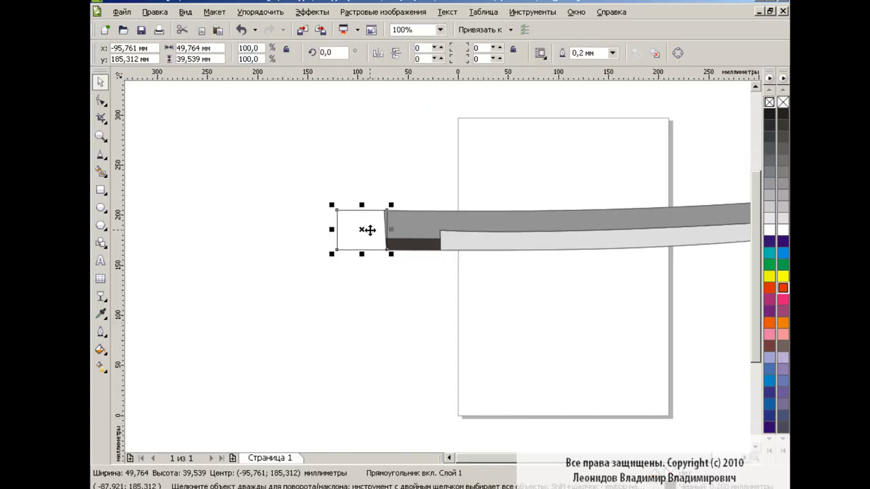
left_click(678, 53)
left_click(402, 308)
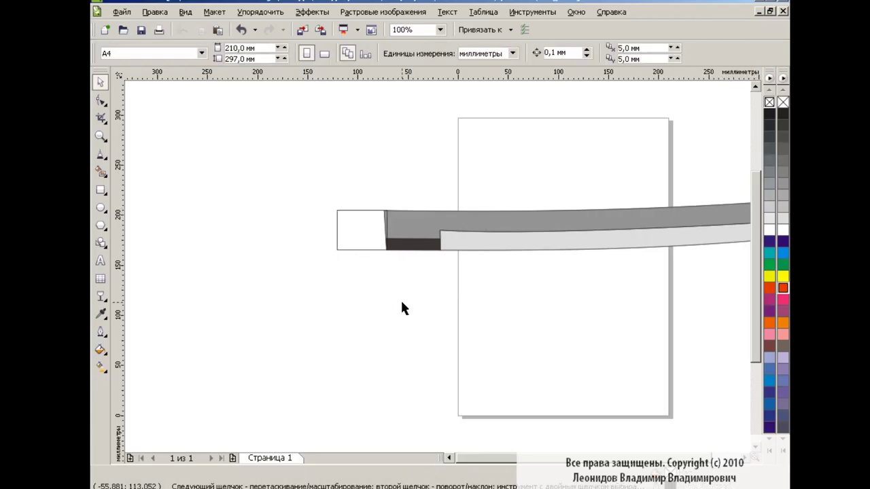
Bow the collar rectangle's left edge outward, curve its right edge, and adjust the bottom-left node.
left_click(101, 100)
left_click(348, 224)
left_click_drag(337, 234, 334, 235)
left_click_drag(386, 242, 386, 249)
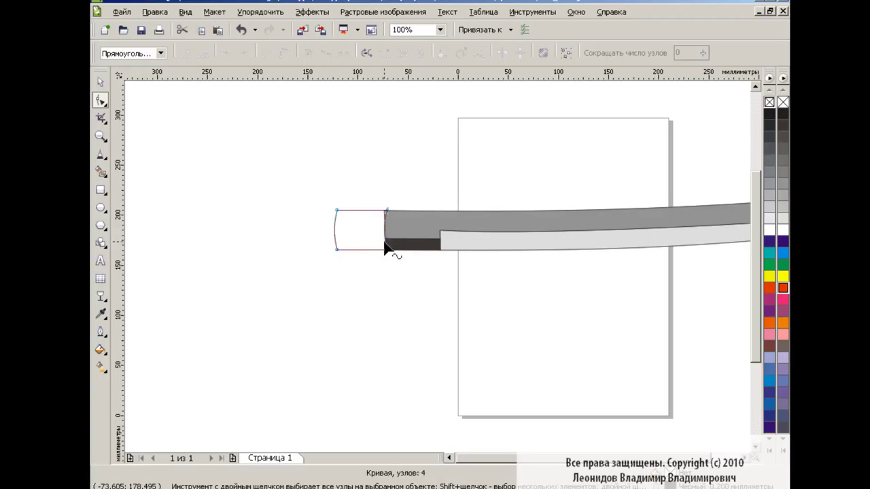
left_click(388, 229)
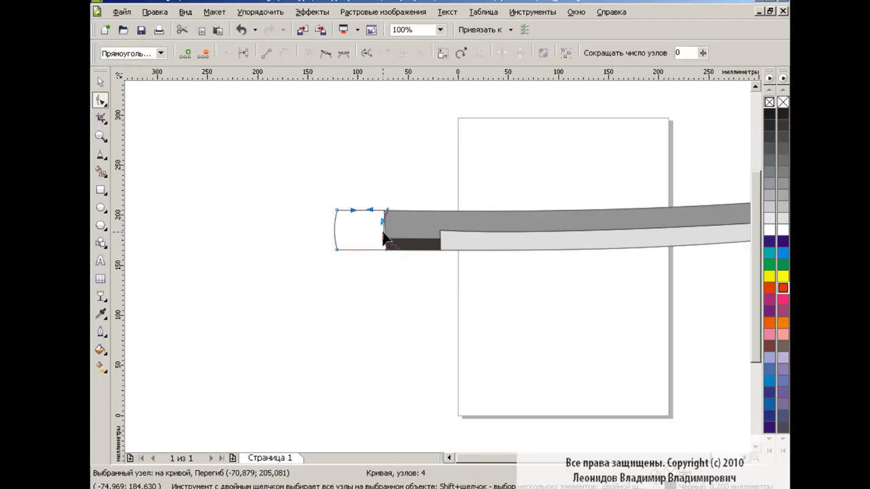
left_click(386, 248)
left_click(337, 211)
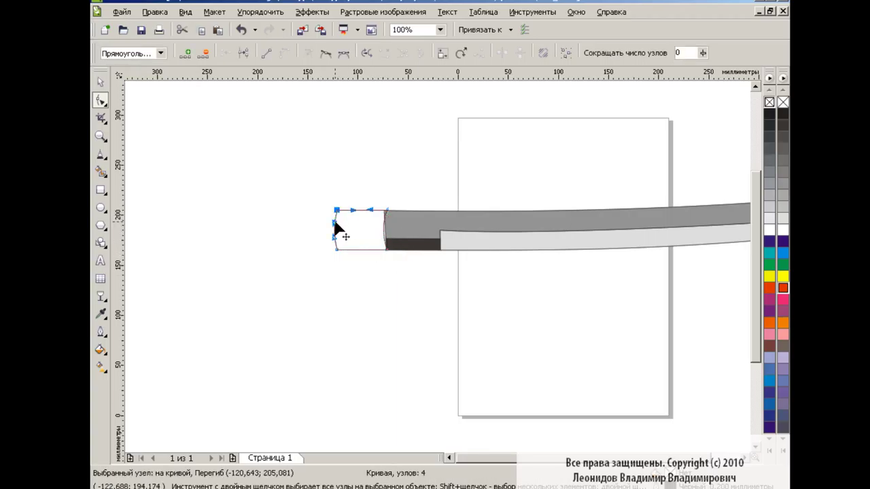
left_click(337, 249)
left_click_drag(337, 248, 362, 230)
key("space")
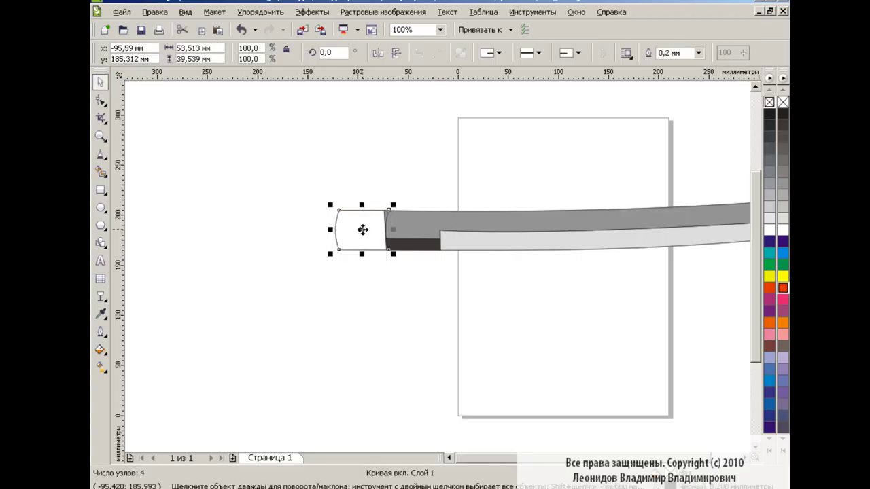
left_click(399, 283)
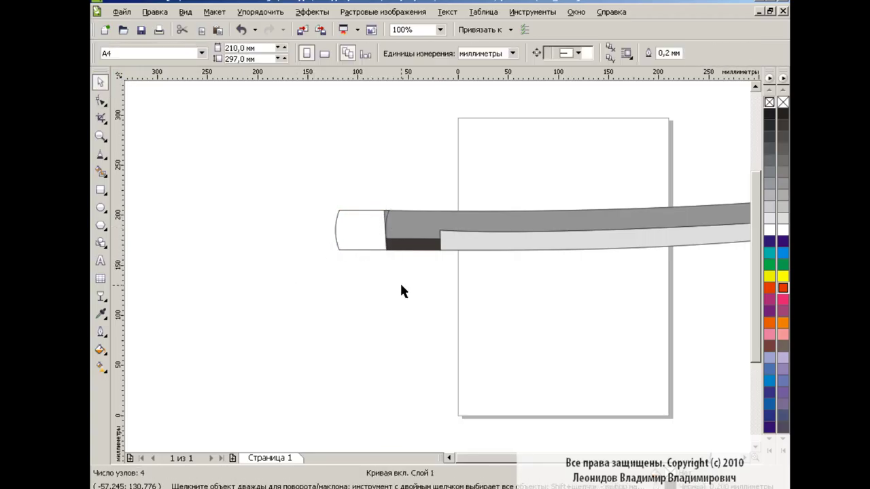
left_click(100, 208)
Draw a tall oval over the collar's left end and nudge it into position.
left_click_drag(293, 166, 349, 290)
mouse_move(320, 227)
left_mouse_down()
mouse_move(340, 229)
mouse_move(319, 235)
left_mouse_up()
left_click(406, 272)
key("space")
left_click(381, 282)
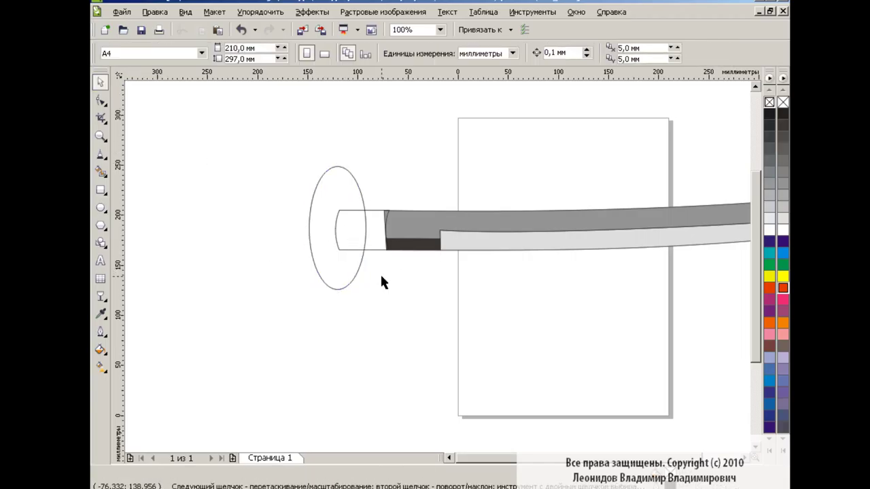
left_click(328, 212)
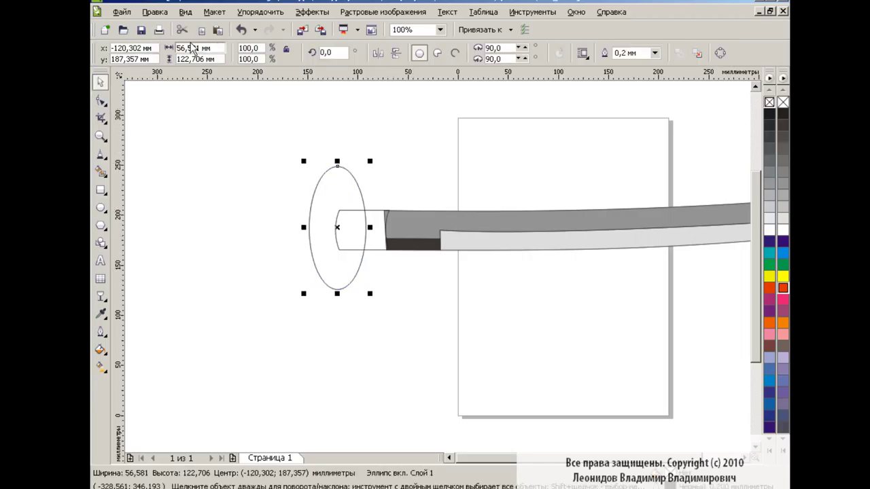
left_click_drag(339, 228, 334, 228)
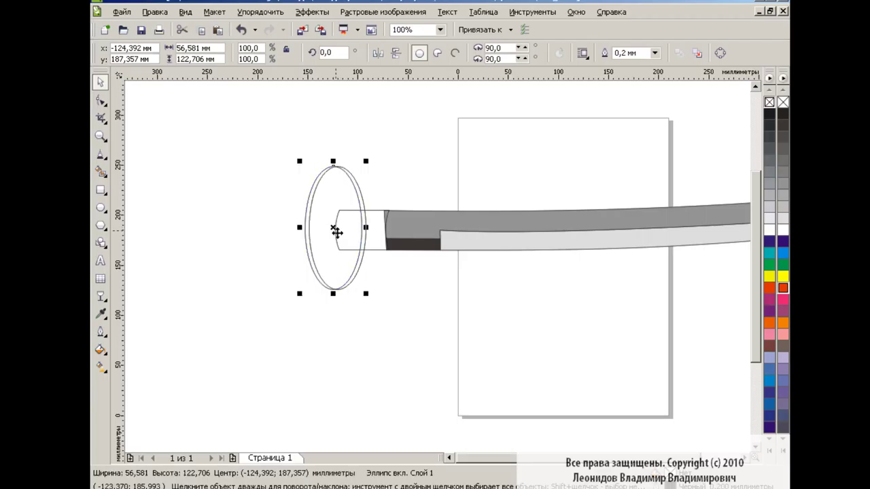
Shade the oval's left edge with a dark crescent.
left_click(101, 171)
left_click(317, 188)
key("space")
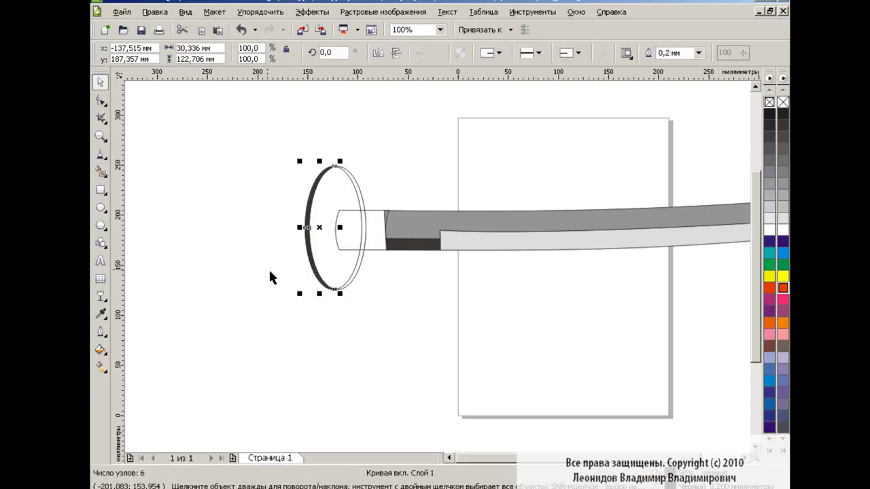
key("Escape")
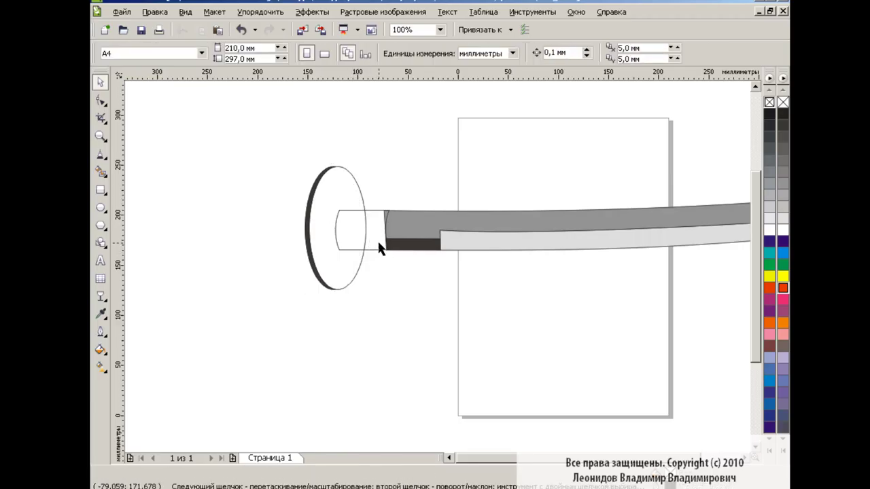
left_click(219, 29)
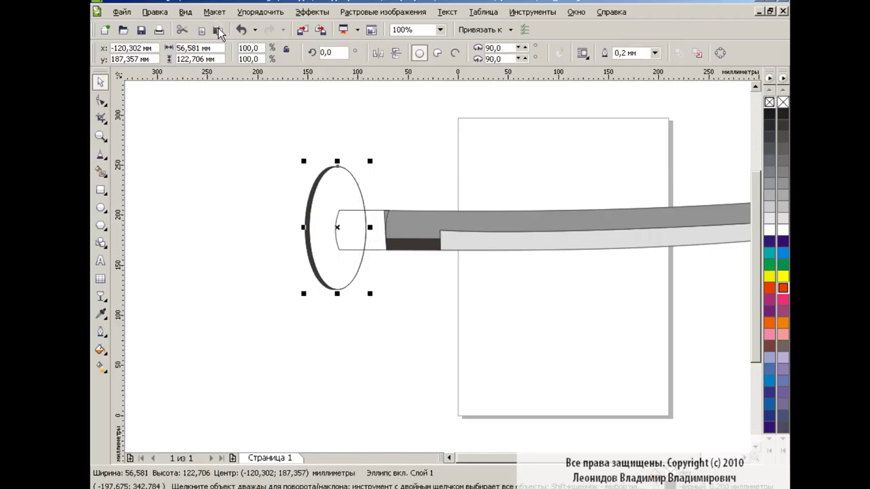
Shrink the pasted oval copy to about 40% and place it inside the collar end.
left_click_drag(370, 159, 353, 172)
left_click_drag(338, 229, 355, 253)
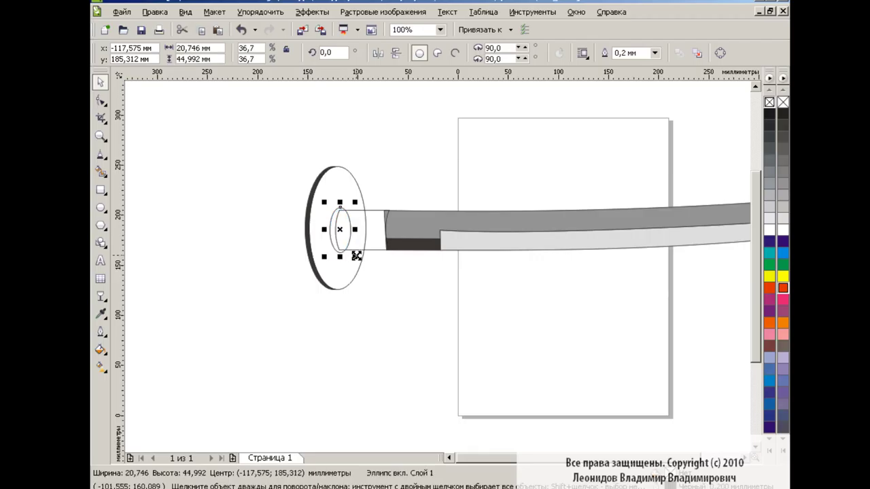
left_click(401, 280)
left_click(440, 30)
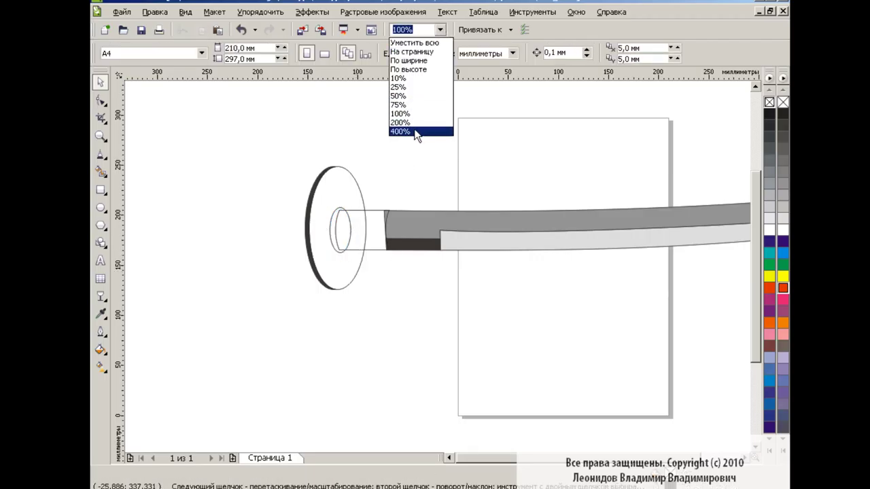
left_click(414, 132)
scroll(408, 258, "left", 5)
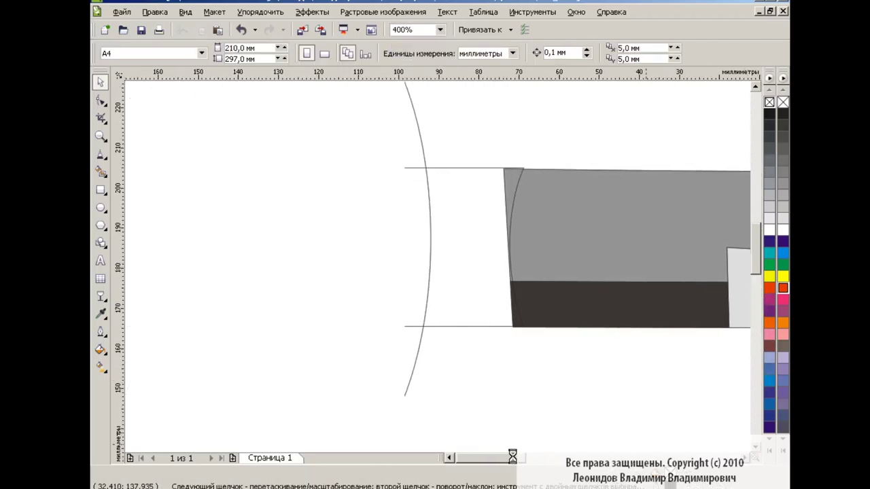
Reshape the collar outline's left segment using its top and bottom nodes.
key("F10")
left_click(331, 168)
left_click_drag(331, 171, 312, 184)
left_click(311, 288)
left_click_drag(311, 287, 310, 331)
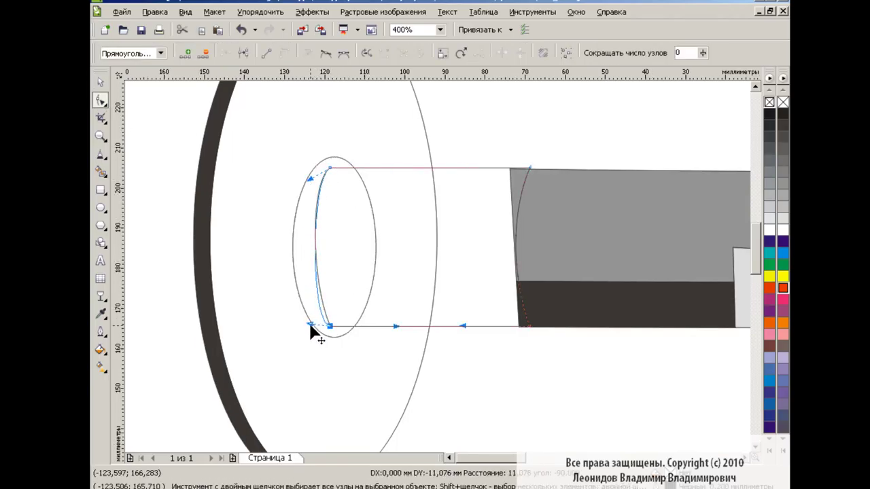
left_click(529, 167)
left_click(553, 141)
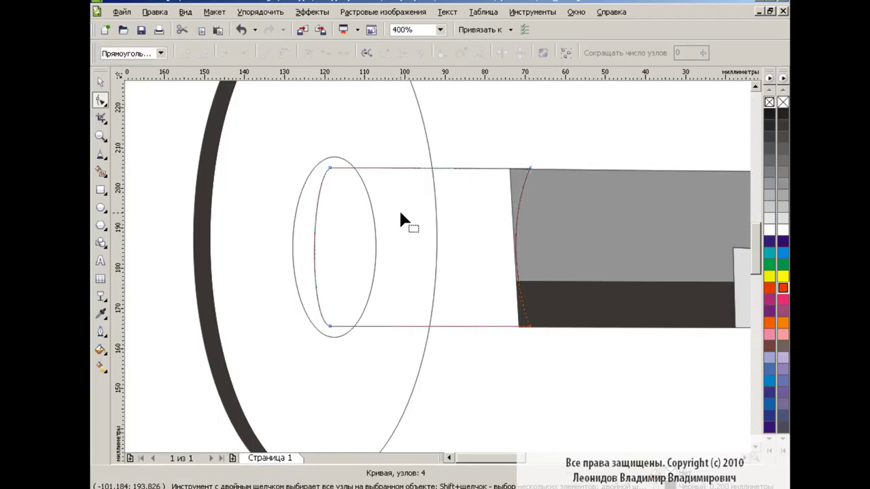
Fill the crescent inside the collar ring dark and return to 100% zoom.
left_click(101, 172)
left_click(304, 214)
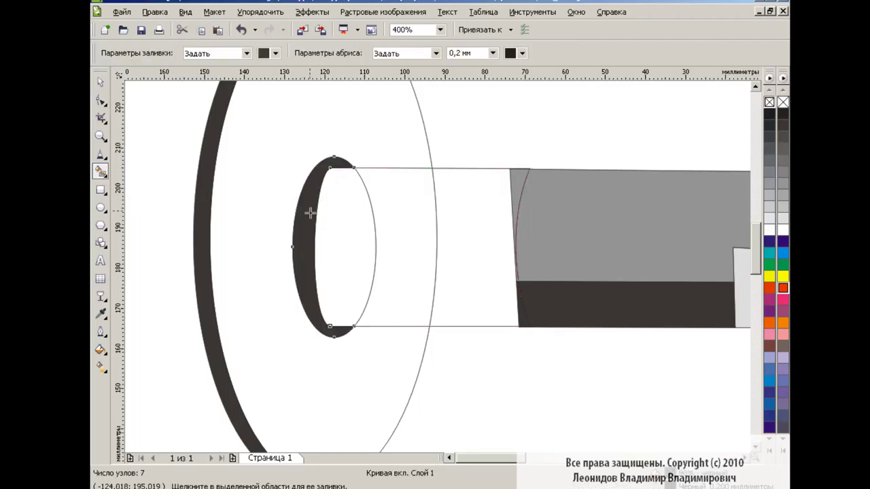
left_click(100, 81)
left_click(364, 213)
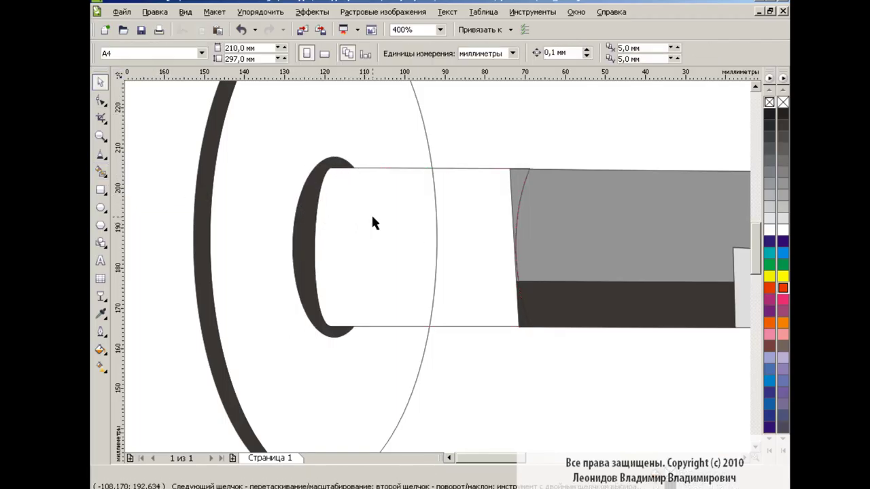
left_click(440, 29)
left_click(408, 111)
left_click(440, 29)
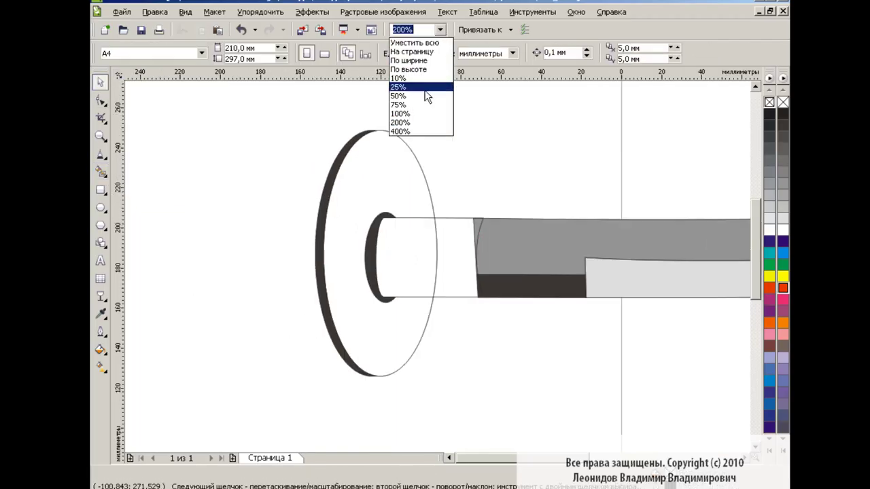
left_click(408, 102)
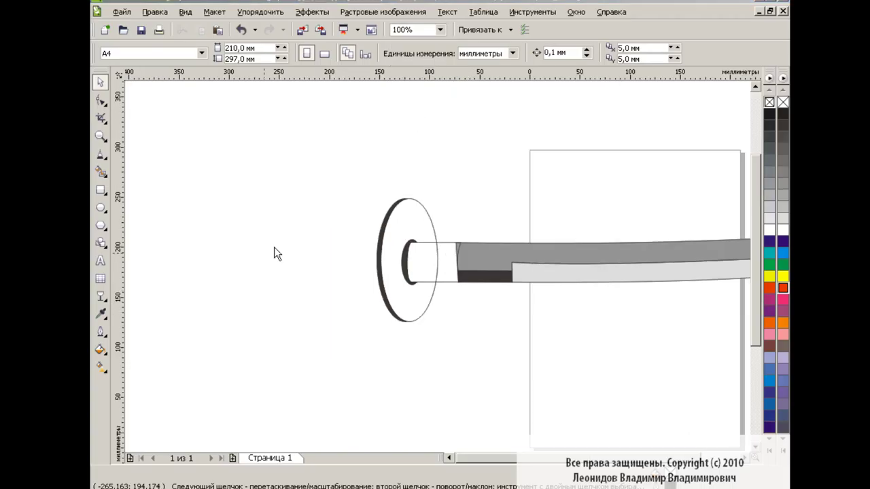
Draw the handle rectangle left of the guard, slim and lengthen it, and round its corners.
left_click(101, 190)
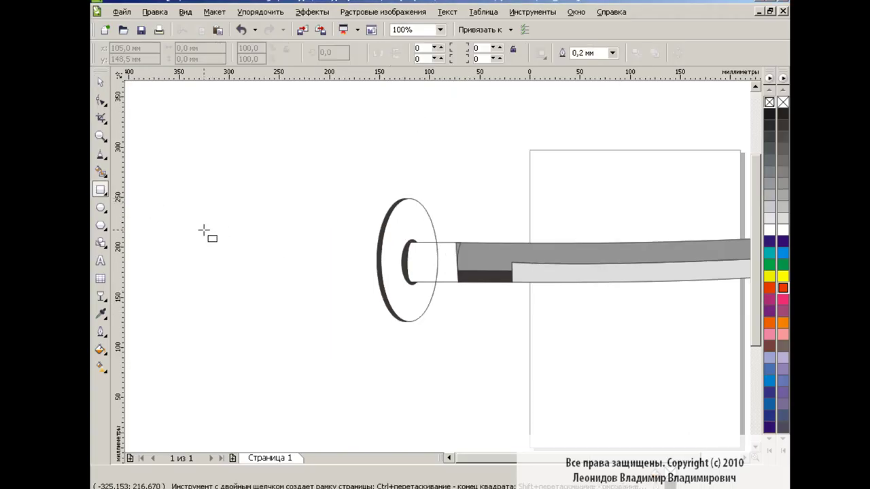
left_click_drag(203, 231, 431, 286)
left_click_drag(316, 225, 315, 237)
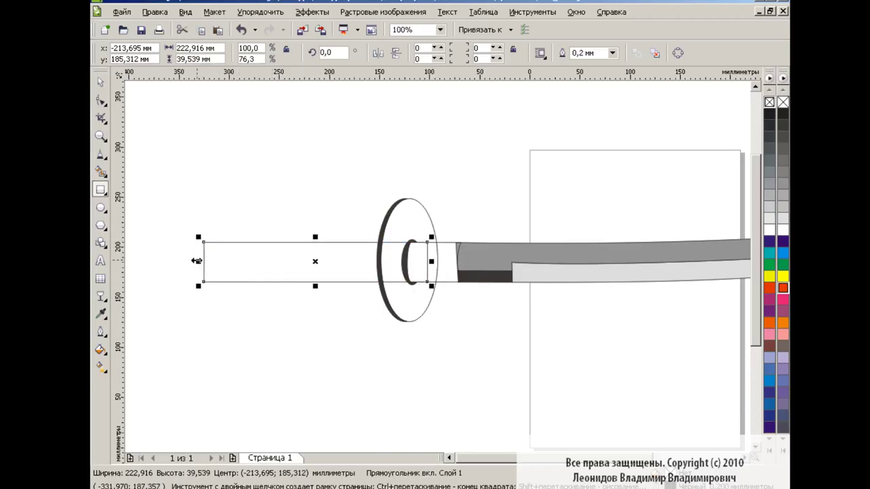
left_click_drag(196, 261, 177, 261)
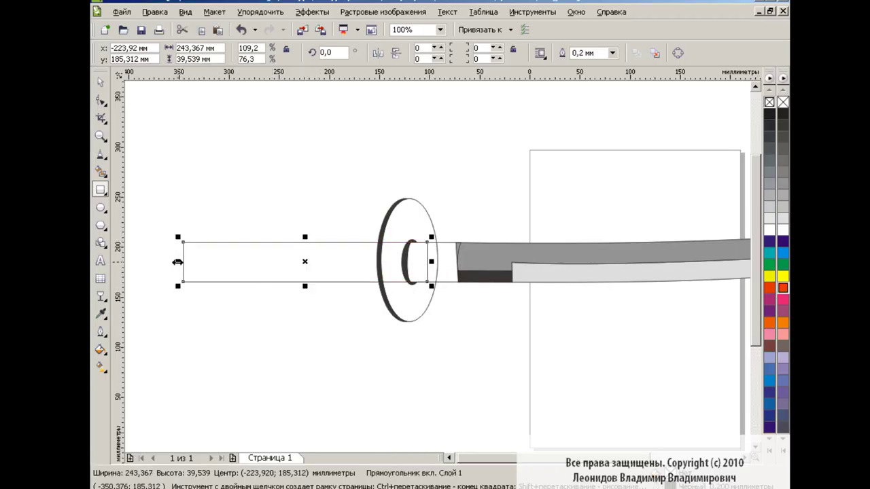
left_click(101, 100)
left_click_drag(183, 242, 190, 249)
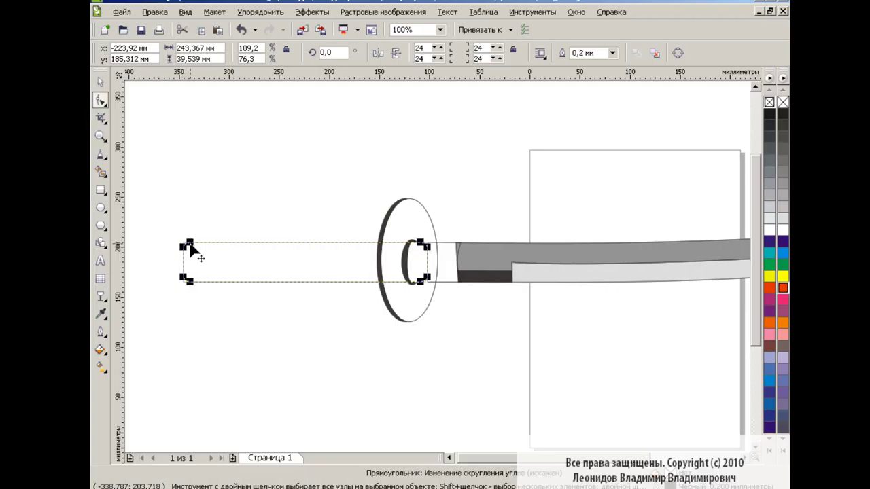
left_click_drag(190, 250, 196, 253)
key("space")
Convert the rounded handle to curves and bow its left end outward.
left_click(266, 322)
left_click(265, 282)
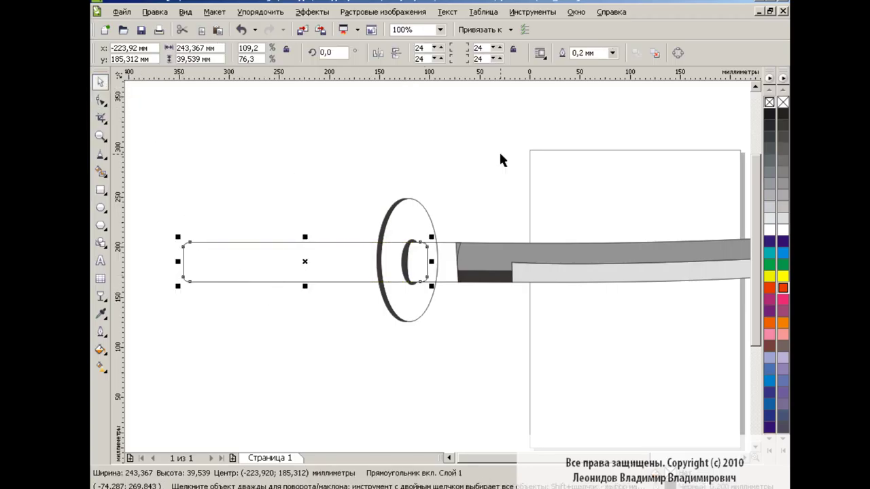
left_click(680, 53)
left_click(100, 100)
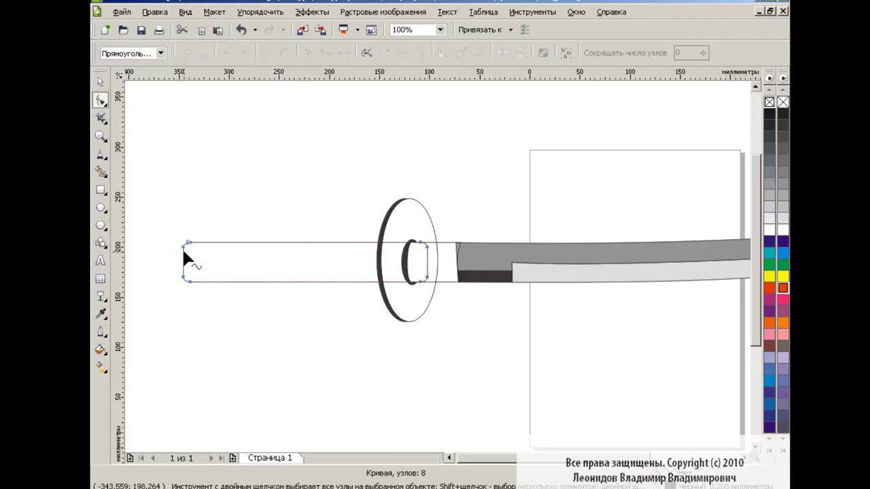
left_click_drag(170, 234, 195, 311)
left_click(285, 60)
left_click_drag(180, 256, 180, 266)
key("space")
Nudge the handle slightly left and Smart Fill its left end cap dark.
left_click(278, 307)
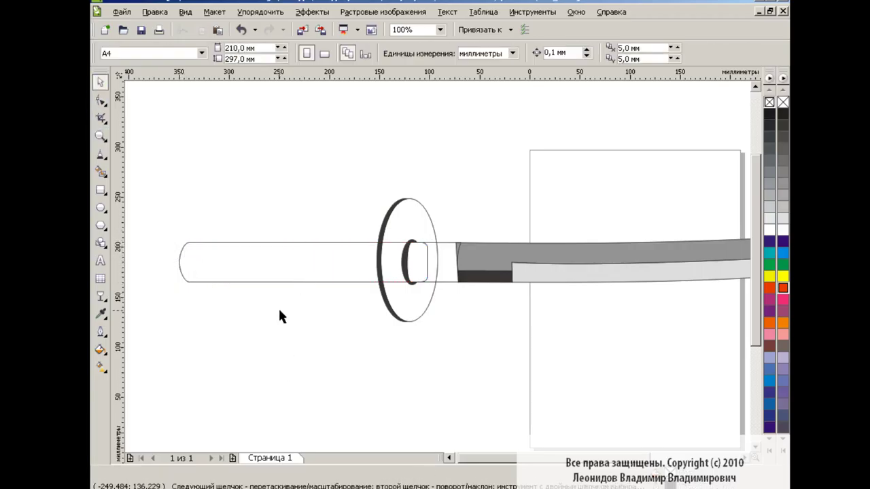
left_click(326, 270)
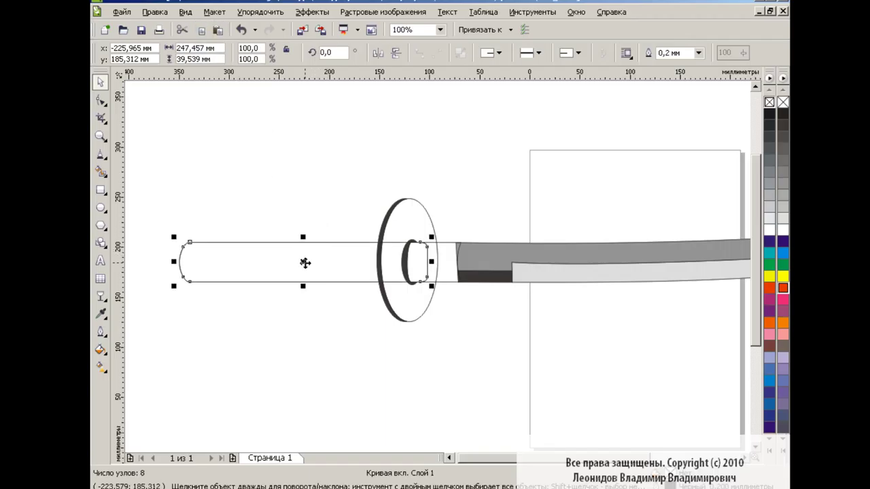
left_click_drag(305, 260, 295, 262)
left_click(292, 309)
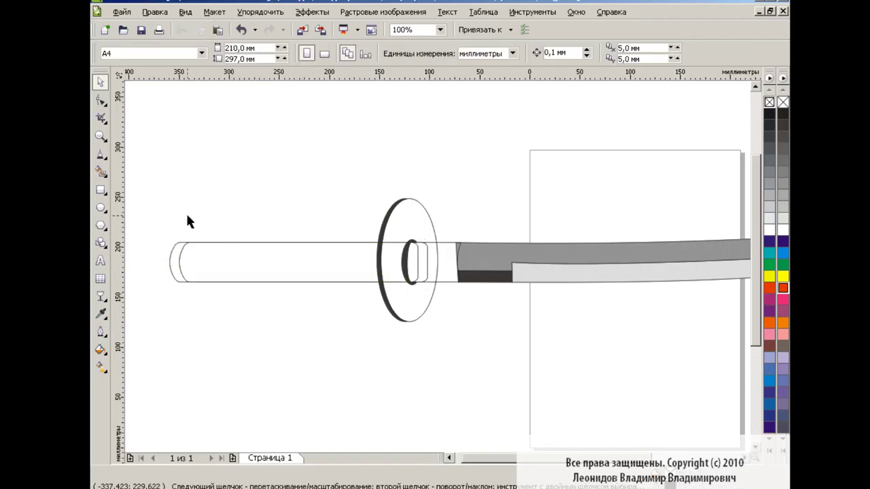
left_click(100, 172)
left_click(176, 251)
key("space")
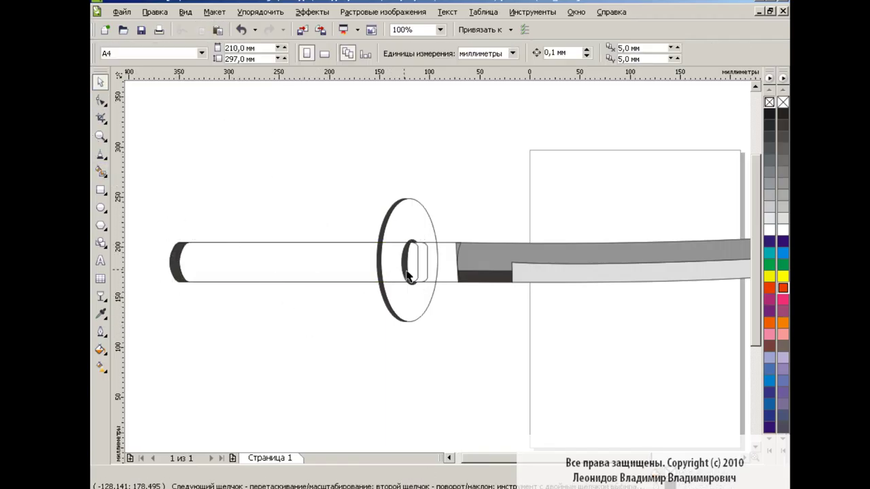
left_click(333, 320)
key("ctrl+z")
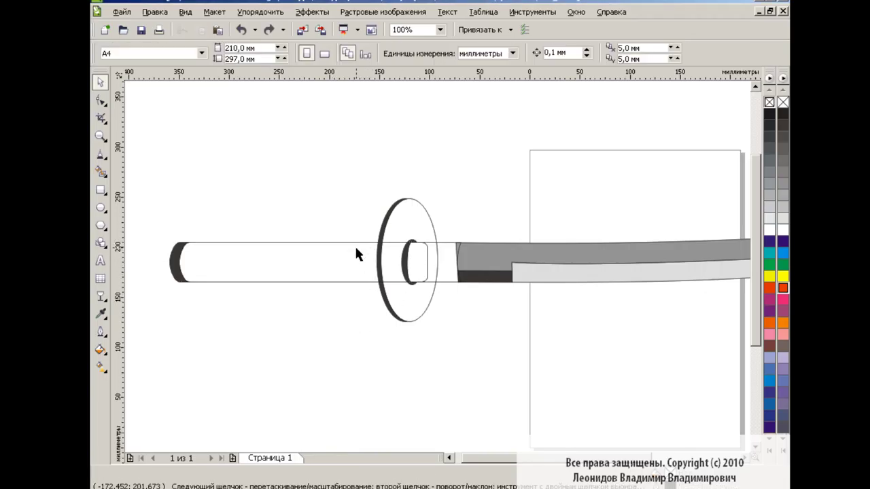
Paste a copy of the handle shapes and move it over the guard, stretched slightly taller.
left_click(356, 265)
left_click(201, 29)
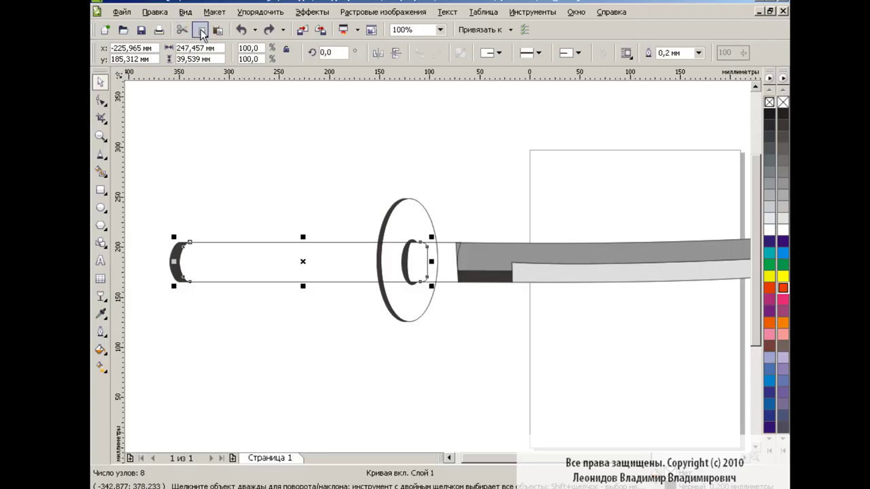
left_click(218, 29)
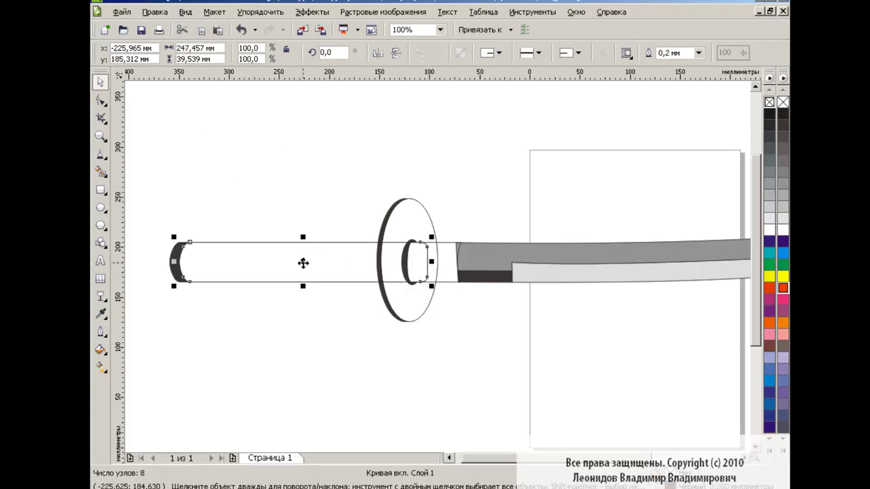
left_click_drag(303, 263, 471, 264)
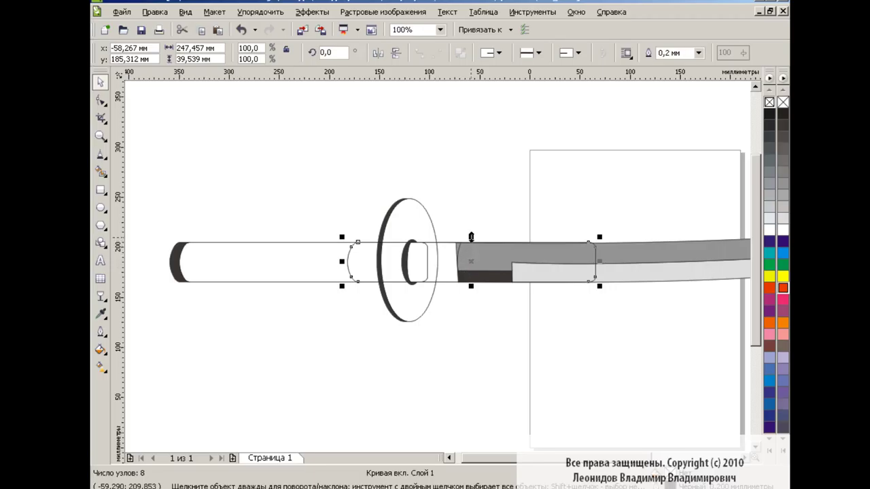
left_click_drag(472, 236, 469, 235)
Smart Fill the collar area between handle and guard grey and delete the helper shapes.
left_click(352, 301)
left_click(100, 172)
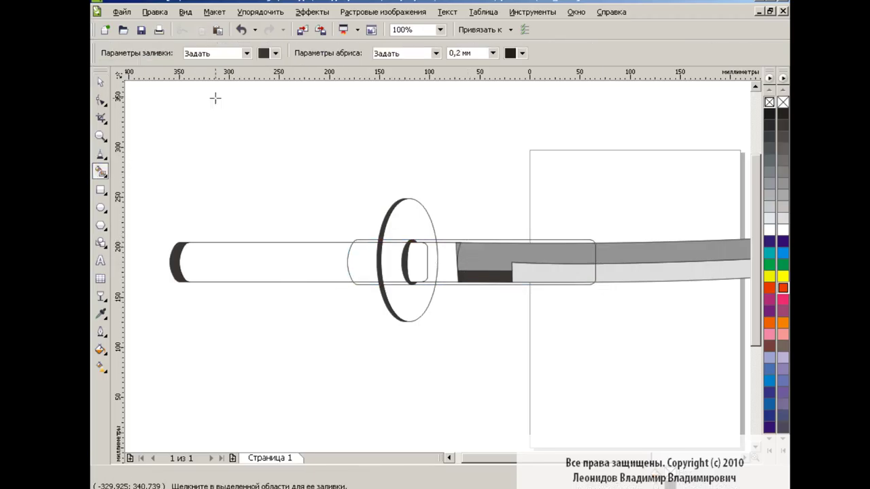
left_click(276, 53)
left_click(273, 75)
left_click(367, 254)
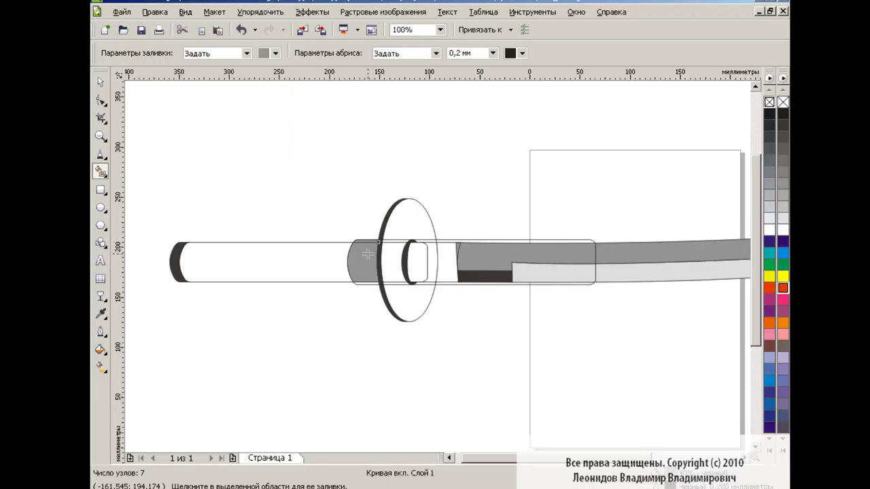
key("space")
key("Delete")
left_click(548, 240)
key("Delete")
left_click(362, 271)
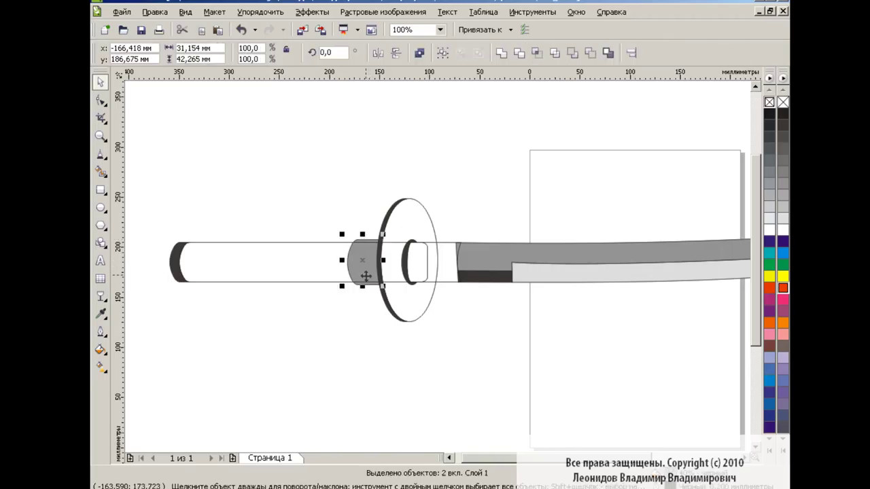
left_click(410, 161)
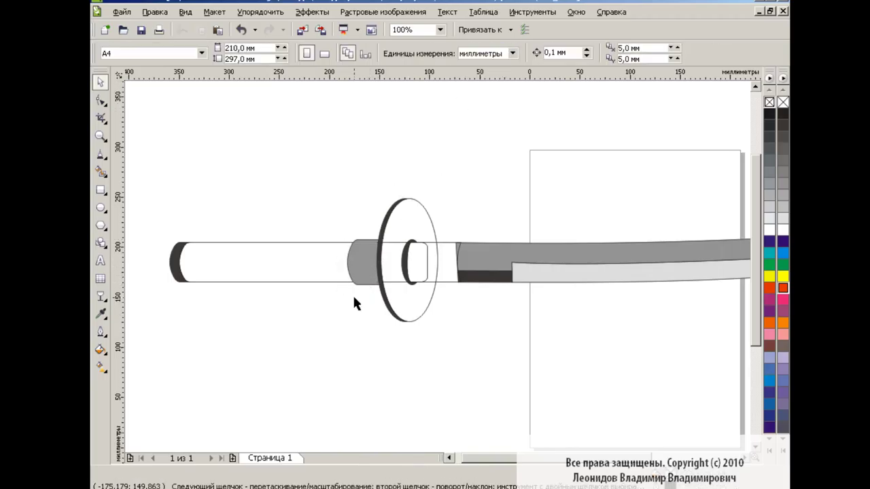
Zoom out to 50% to see the whole sword, then return to 100% over the blade.
left_click(440, 29)
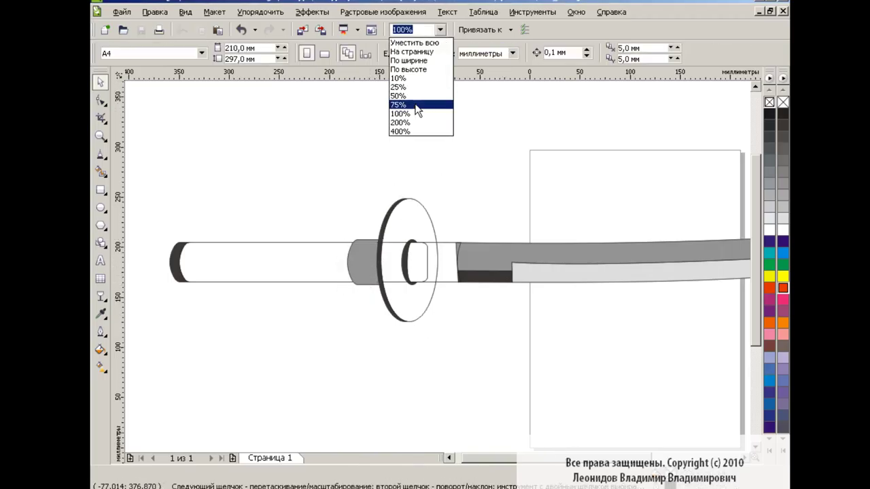
left_click(408, 100)
left_click(441, 30)
left_click(408, 93)
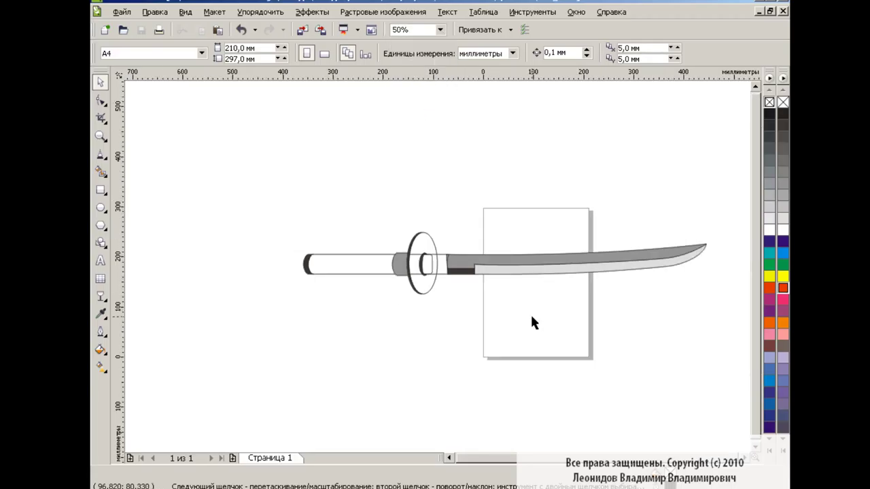
scroll(734, 460, "right", 1)
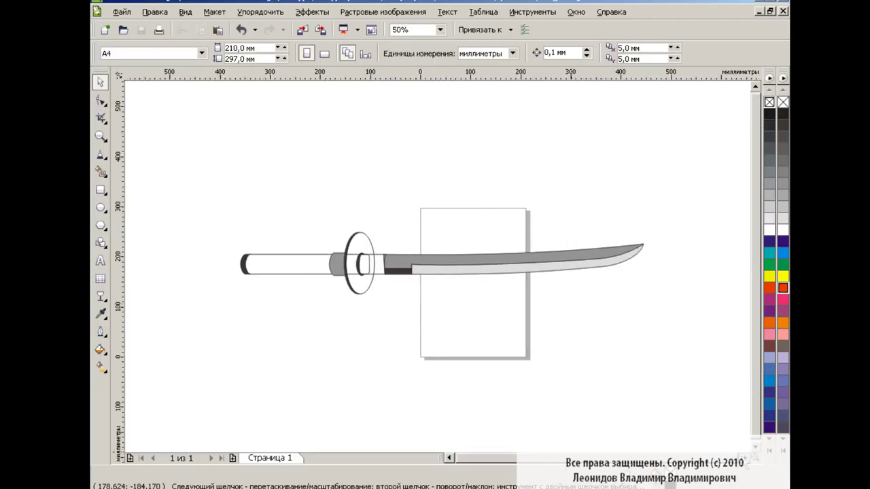
scroll(735, 460, "right", 1)
left_click(440, 29)
left_click(408, 109)
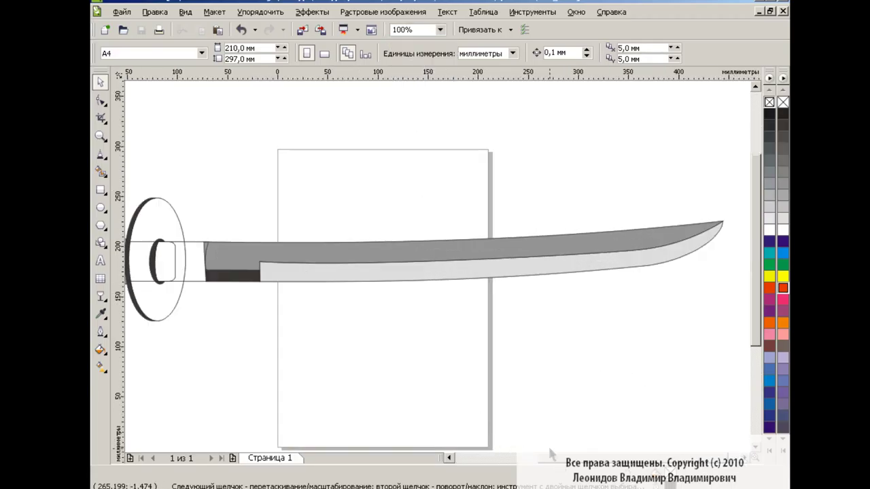
scroll(530, 380, "left", 1)
scroll(529, 379, "right", 1)
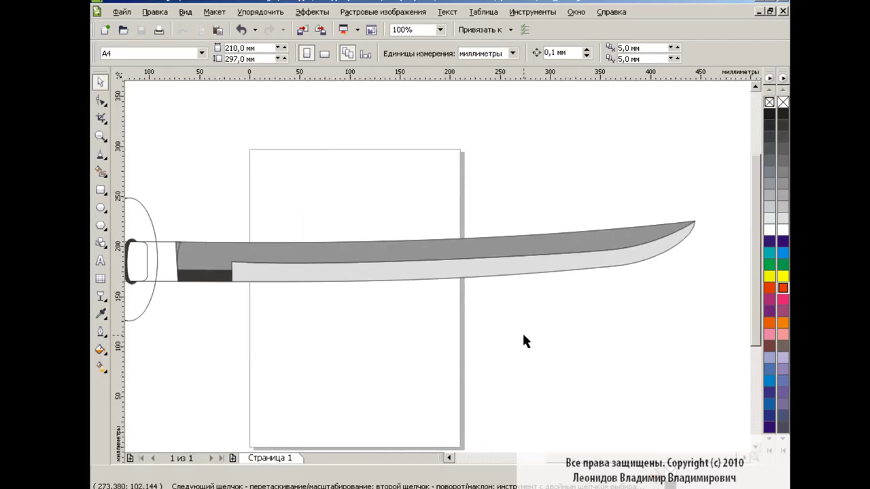
Select the lower light blade curve for shading.
left_click(432, 273)
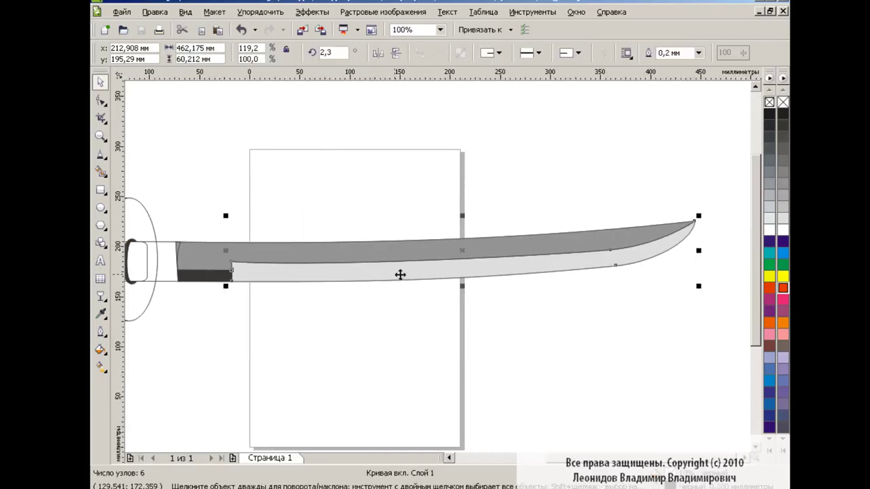
left_click(495, 293)
left_click(497, 272)
left_click(519, 305)
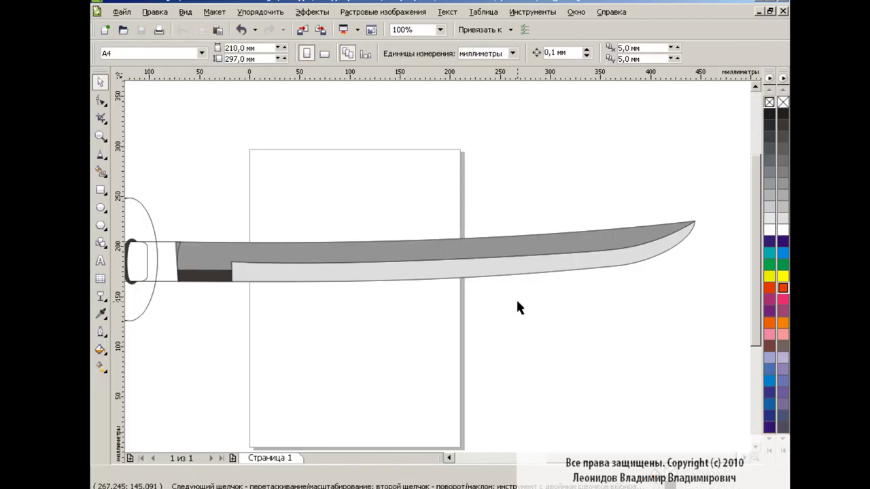
key("F10")
Add a mesh fill to the lower blade band at 200% and delete an extra node and horizontal grid line.
left_click(100, 366)
left_click(136, 386)
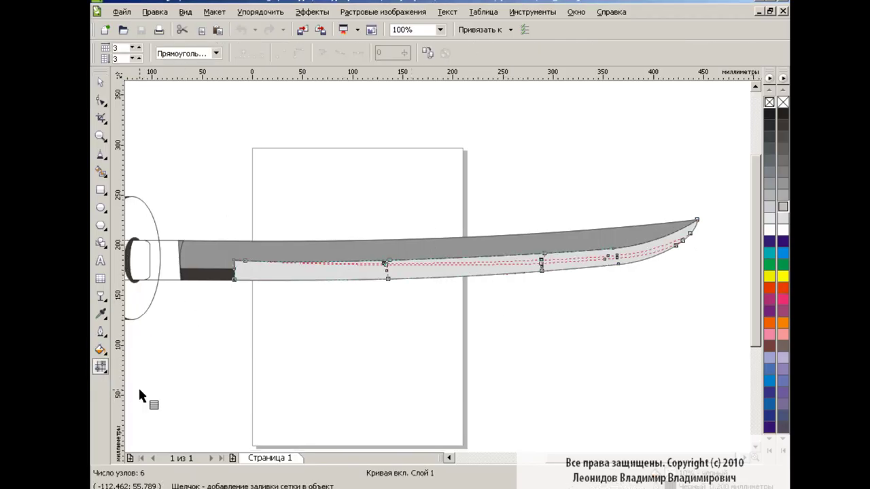
left_click(440, 30)
left_click(423, 131)
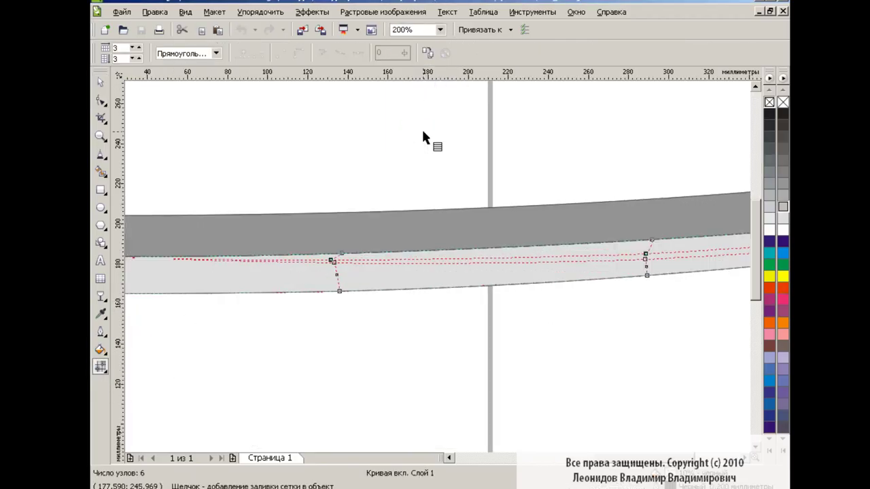
scroll(552, 268, "left", 5)
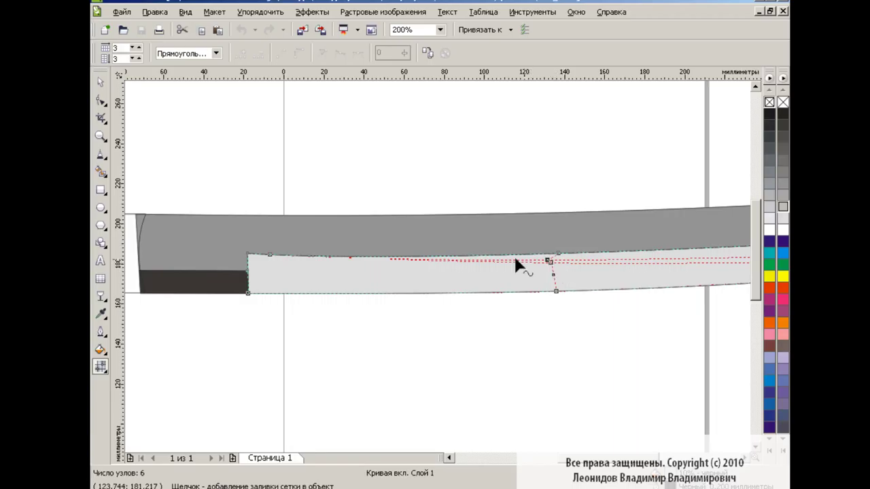
left_click_drag(271, 260, 293, 281)
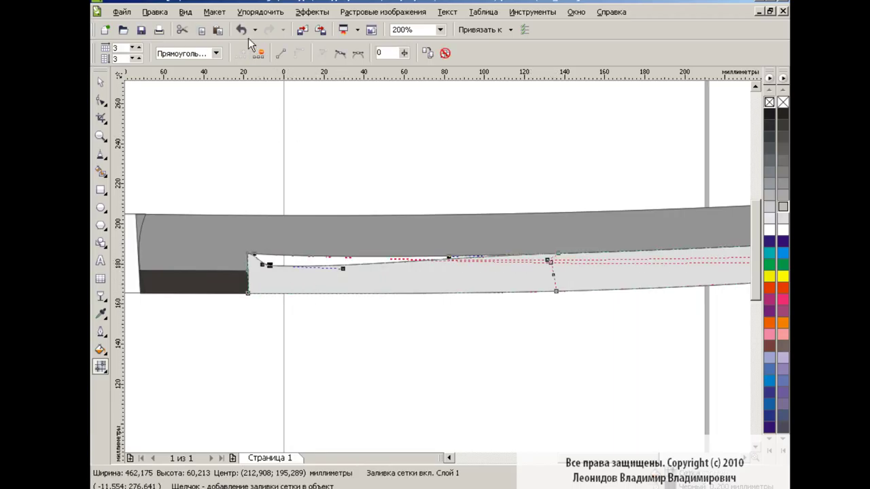
key("ctrl+z")
double_click(550, 261)
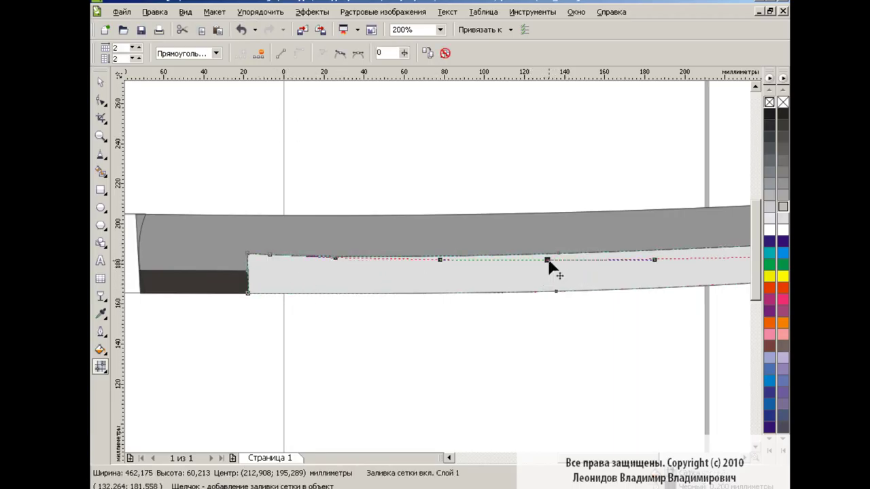
left_click(249, 260)
key("Delete")
Adjust the band's upper-left corner handle and align its left edge with the collar at 400%.
left_click(251, 257)
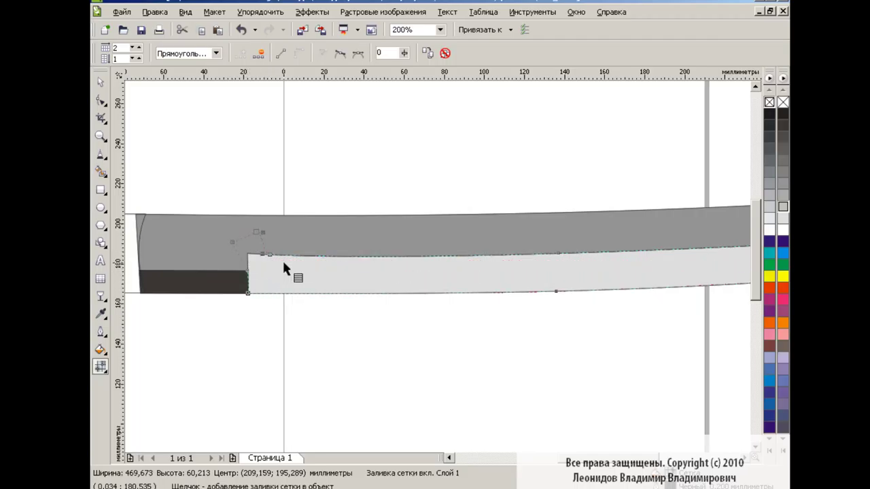
left_click(269, 260)
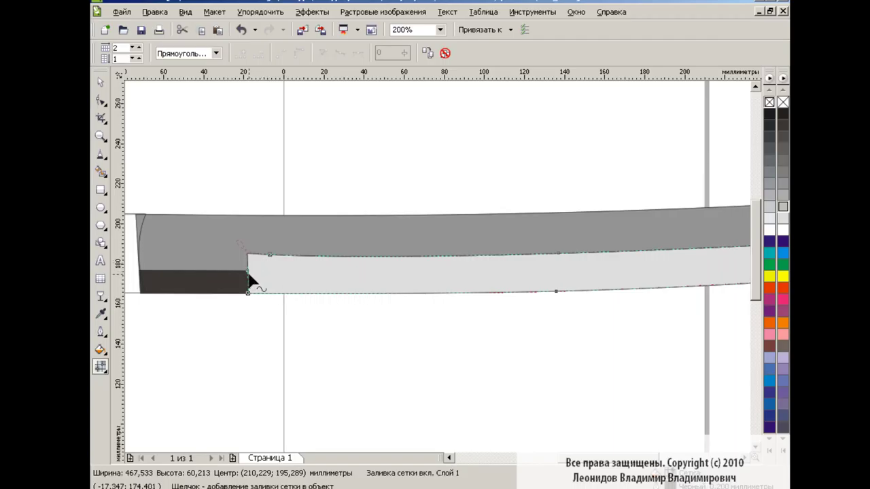
left_click(274, 257)
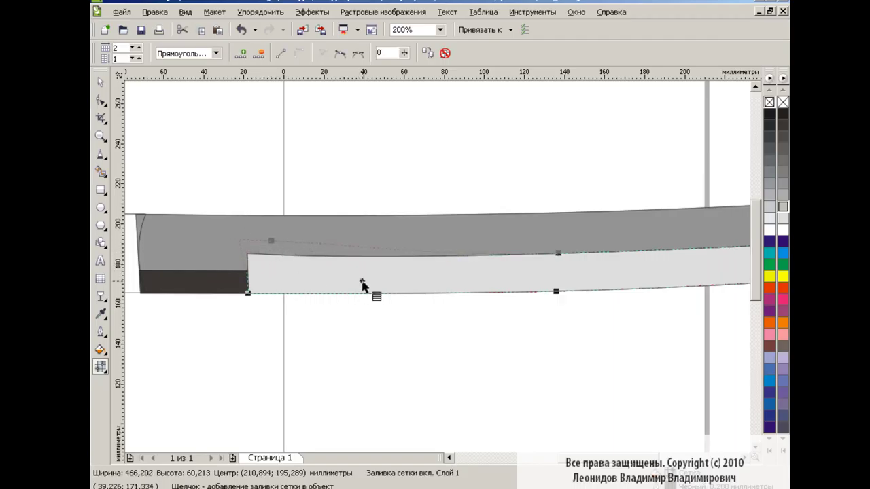
left_click(320, 301)
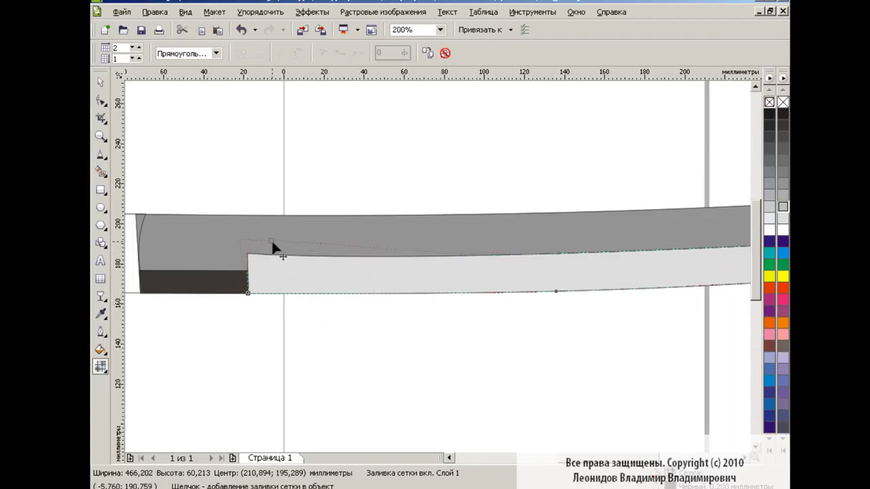
left_click(268, 251)
left_click_drag(247, 232, 195, 253)
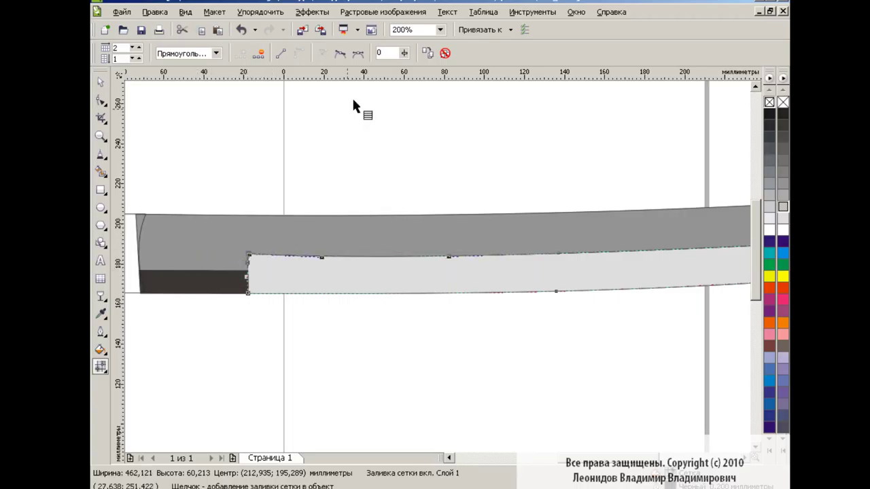
left_click(440, 29)
left_click(408, 131)
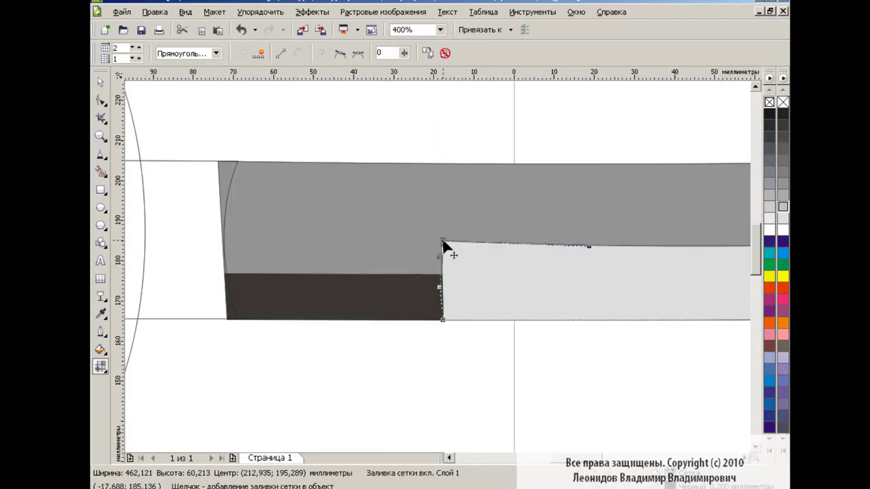
left_click_drag(440, 259, 443, 293)
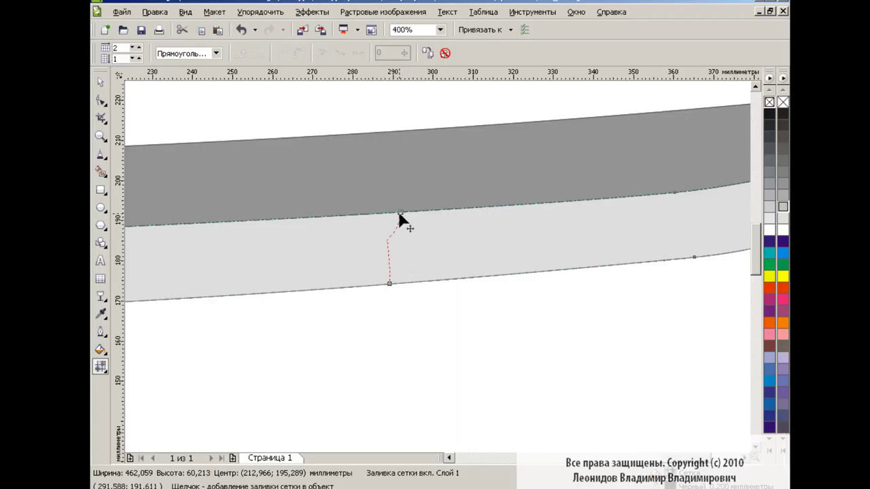
Try lowering a mid-blade mesh node, then undo that change.
left_click(387, 240)
left_click_drag(385, 240, 403, 252)
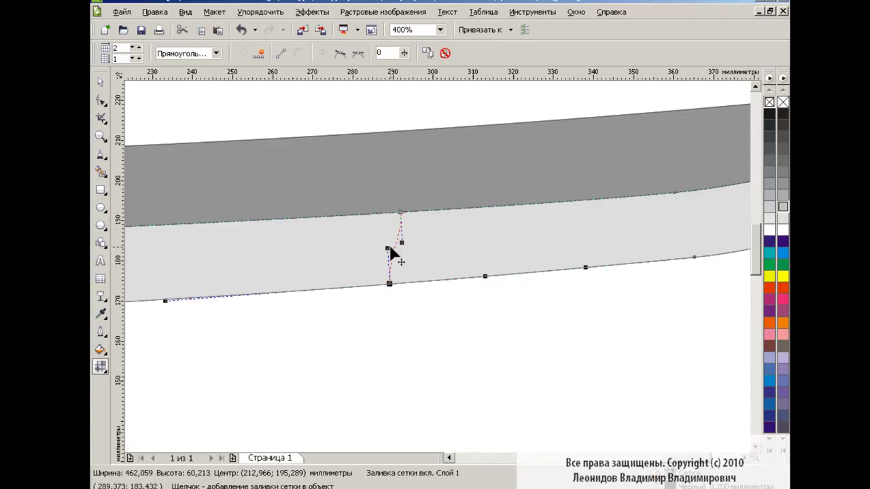
scroll(712, 411, "right", 5)
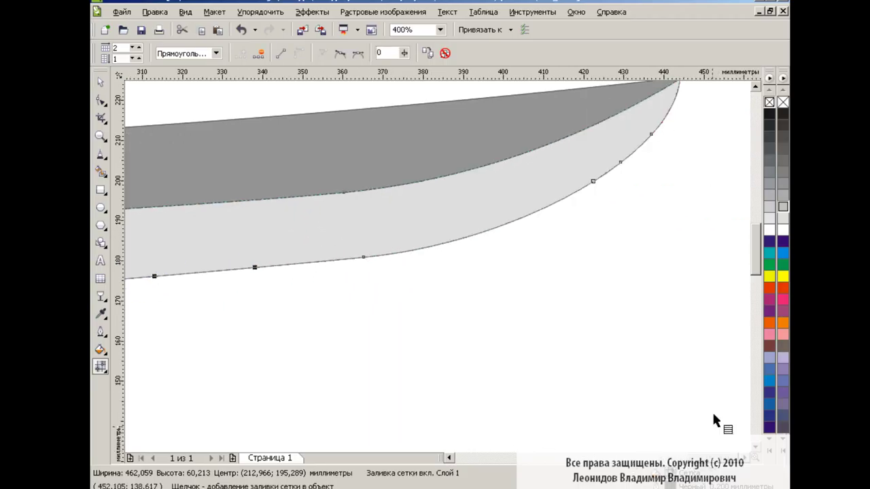
scroll(754, 255, "up", 2)
left_click(396, 331)
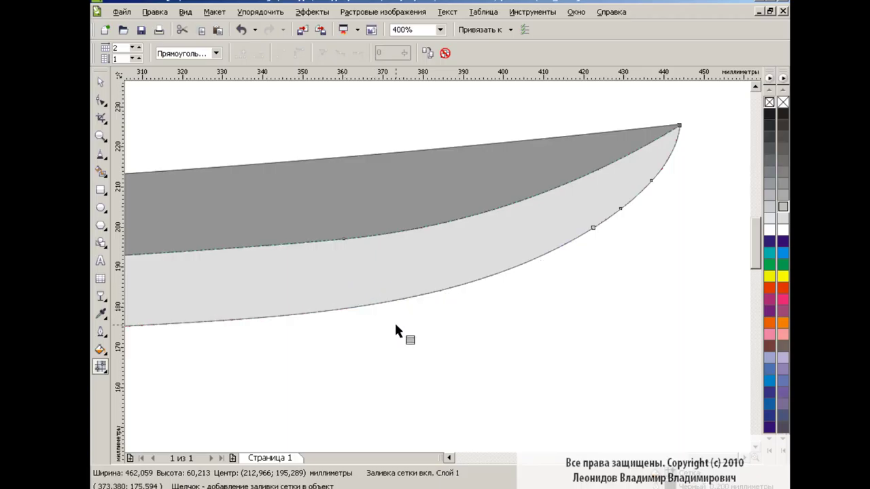
left_click(245, 31)
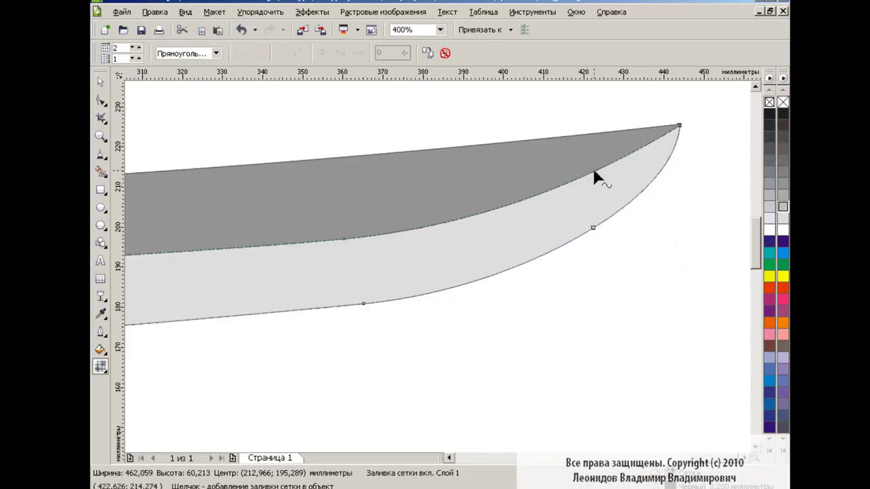
scroll(548, 427, "left", 8)
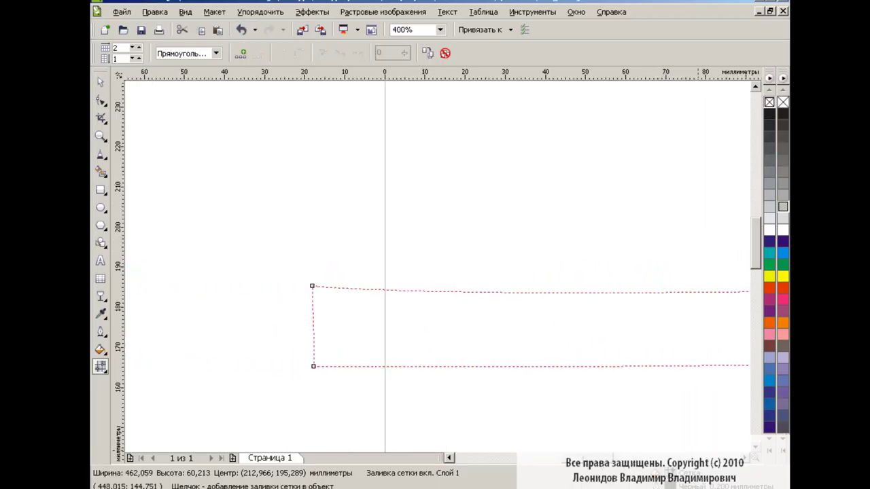
Add a horizontal mesh line across the light blade band.
scroll(548, 427, "left", 8)
scroll(548, 428, "left", 8)
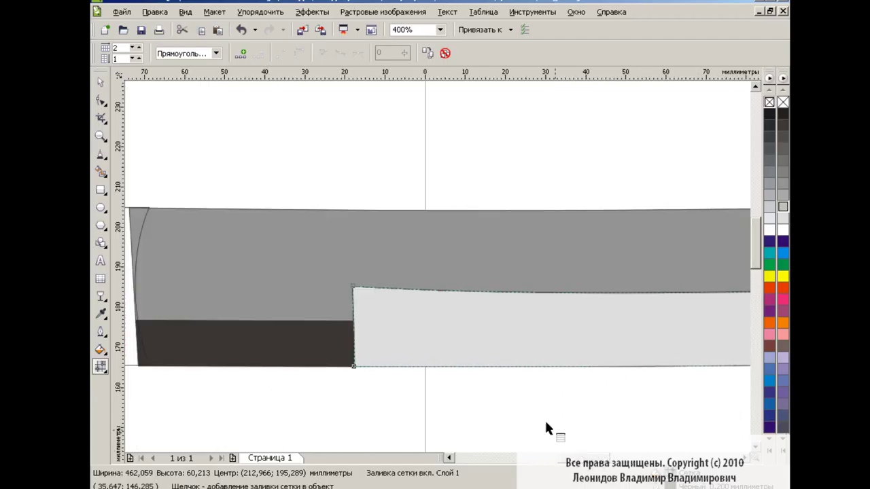
double_click(354, 327)
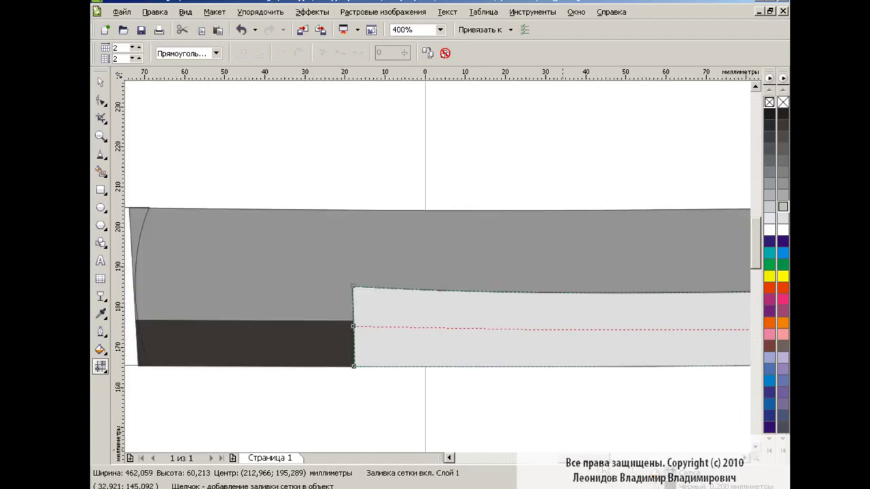
scroll(299, 306, "right", 7)
scroll(300, 306, "right", 7)
scroll(299, 306, "right", 7)
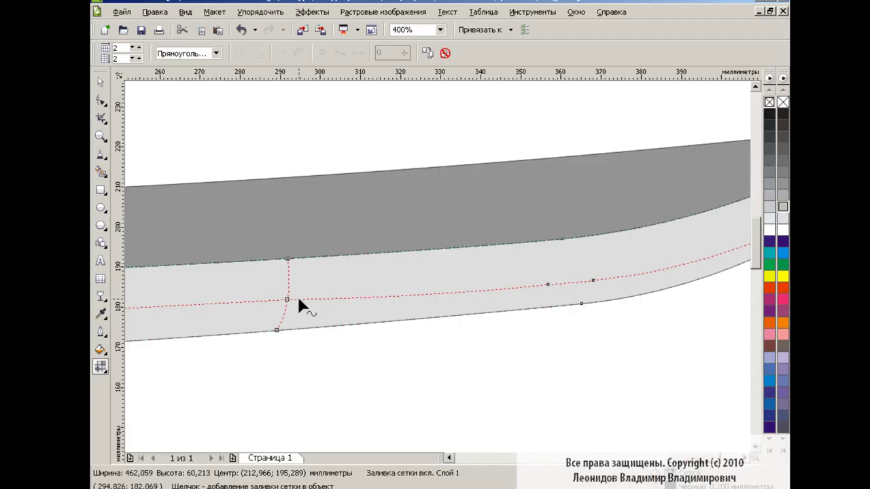
left_click_drag(537, 270, 564, 293)
Move the mesh node near the blade tip closer to the tip and shape its handles.
scroll(438, 265, "right", 3)
left_click(642, 192)
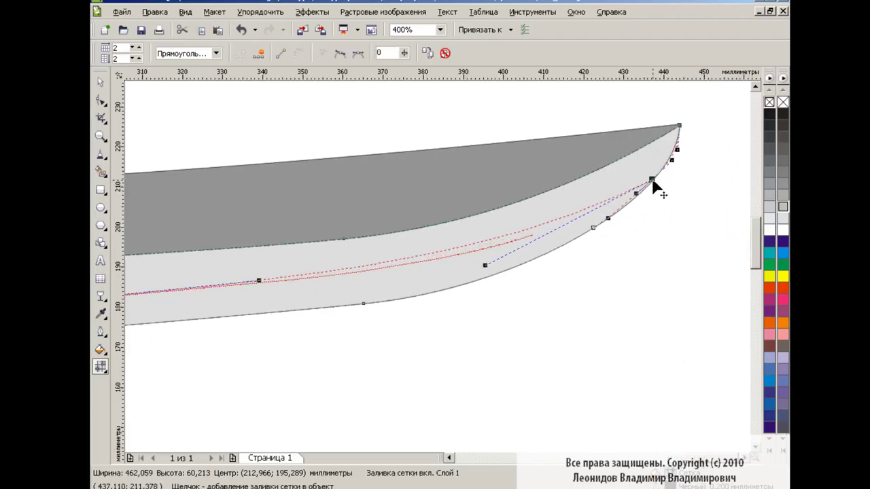
left_click_drag(656, 174, 677, 150)
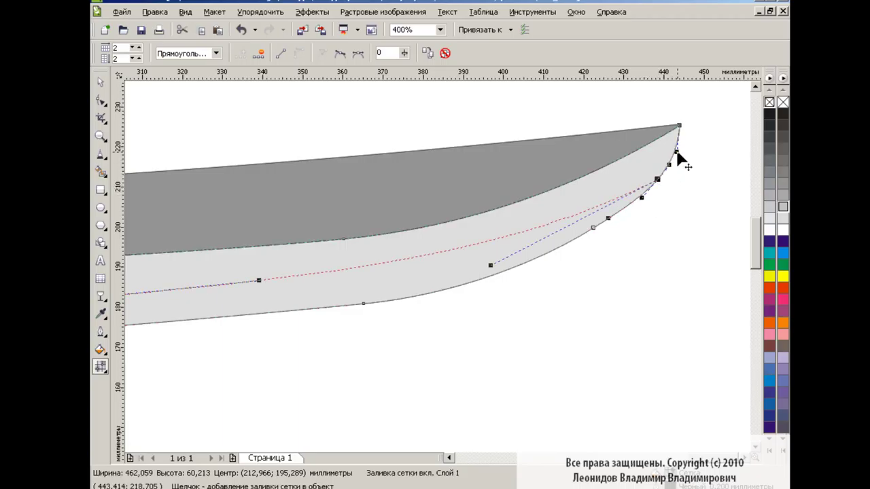
left_click_drag(491, 265, 460, 285)
scroll(419, 371, "left", 5)
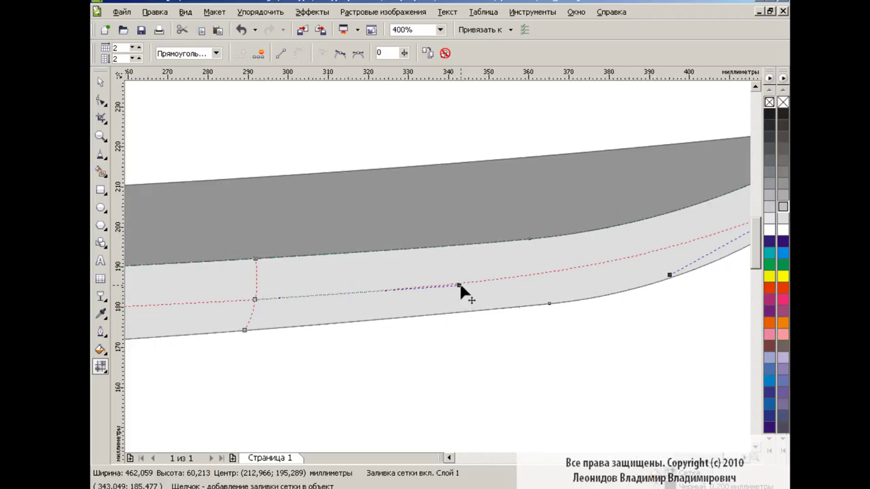
scroll(533, 351, "right", 3)
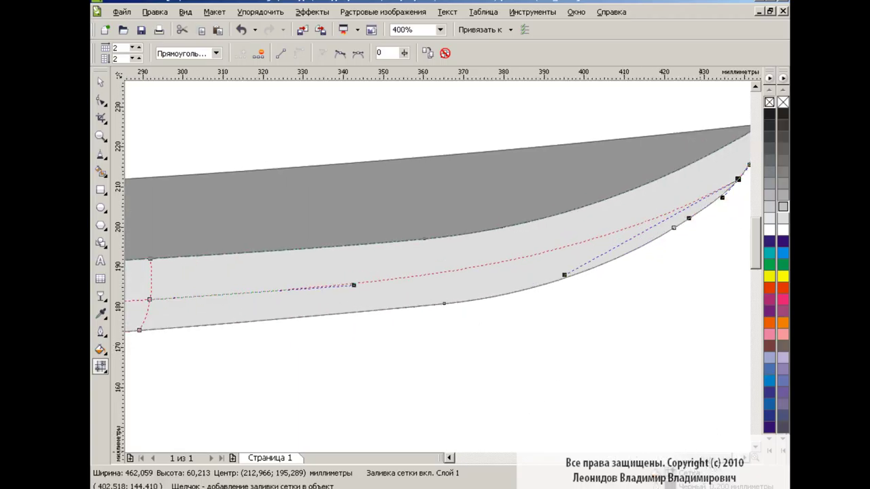
scroll(437, 228, "right", 2)
left_click_drag(658, 178, 682, 146)
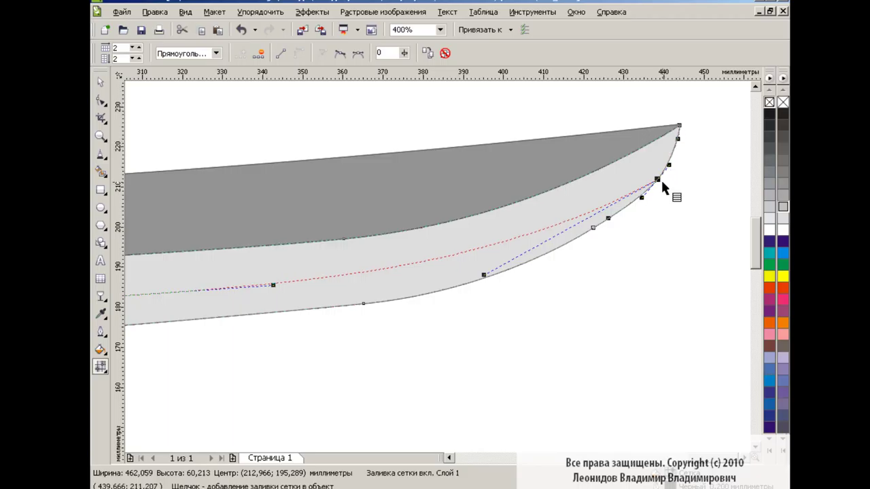
left_click_drag(655, 179, 652, 191)
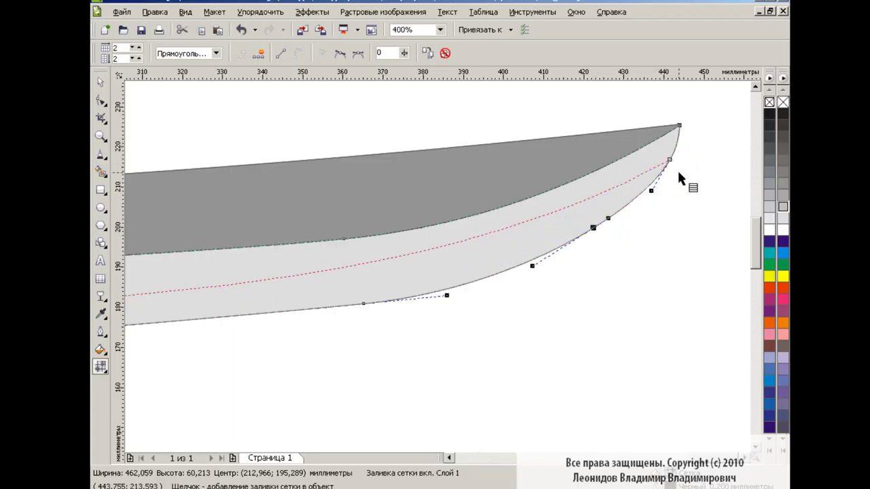
key("space")
Add a vertical mesh line across the band near the curved tip.
scroll(706, 460, "left", 3)
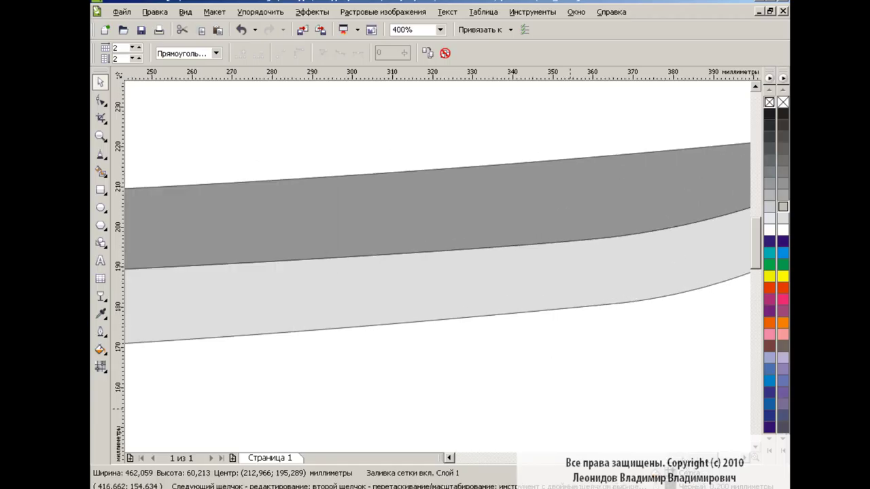
left_click(100, 367)
scroll(435, 272, "left", 5)
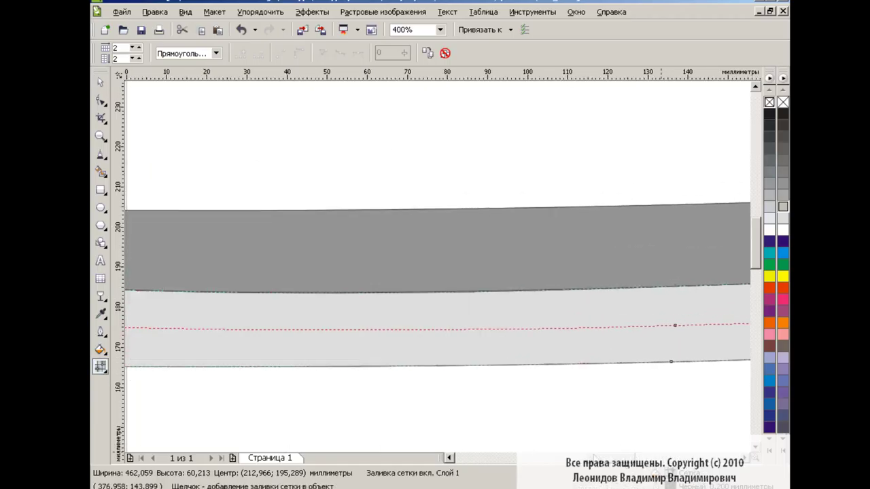
scroll(663, 323, "left", 5)
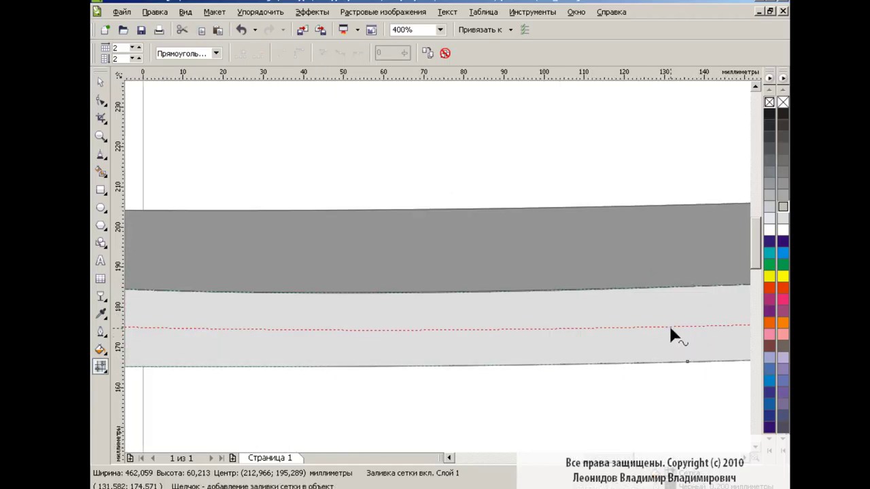
double_click(672, 327)
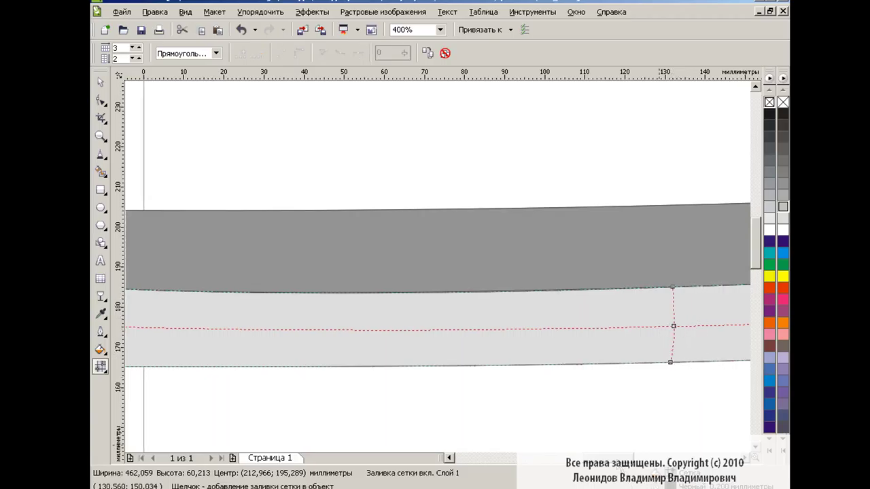
left_click_drag(680, 457, 718, 454)
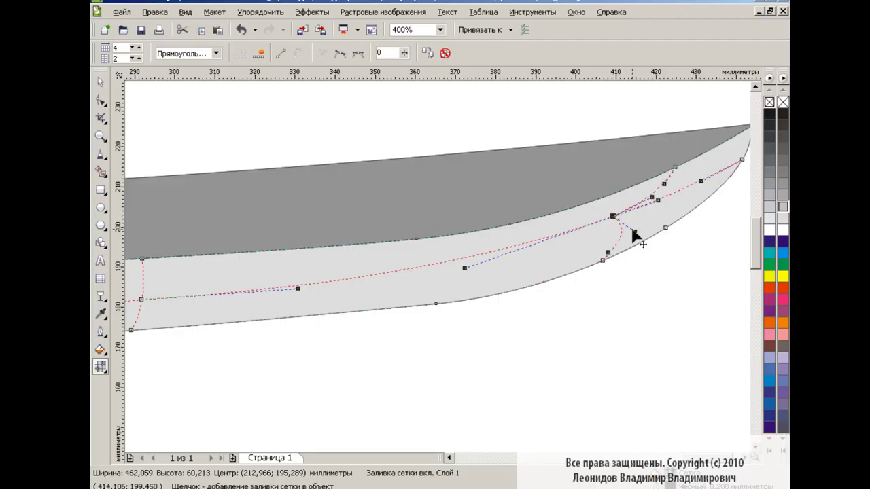
Slide the tip-area mesh nodes along the upper and lower blade edges, closing the gap under the dark part.
left_click(592, 263)
left_click_drag(592, 265, 586, 268)
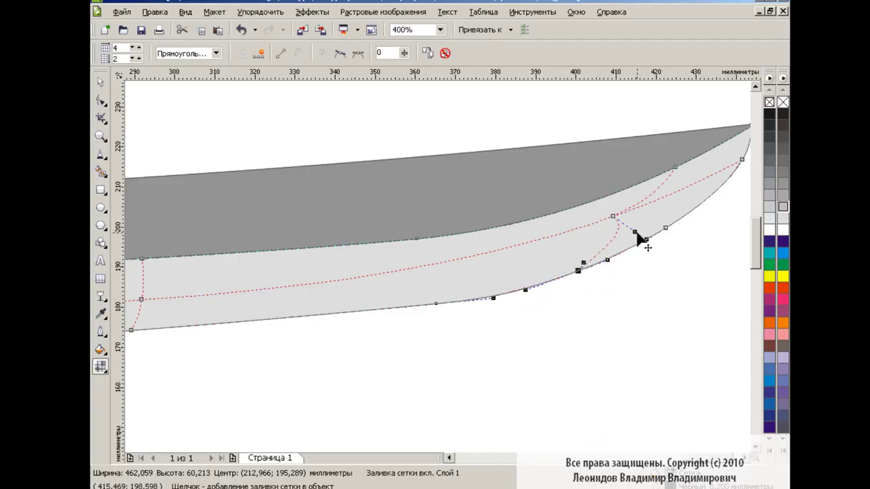
left_click_drag(635, 232, 599, 249)
left_click(612, 217)
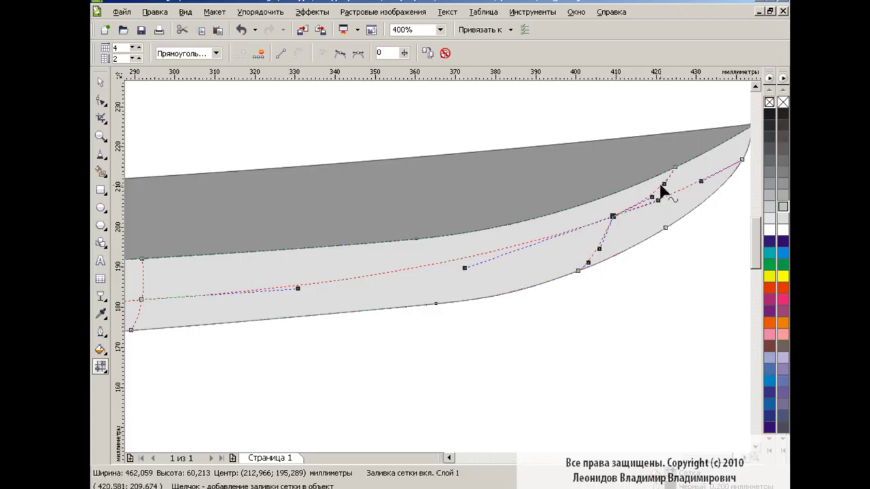
left_click_drag(675, 170, 619, 194)
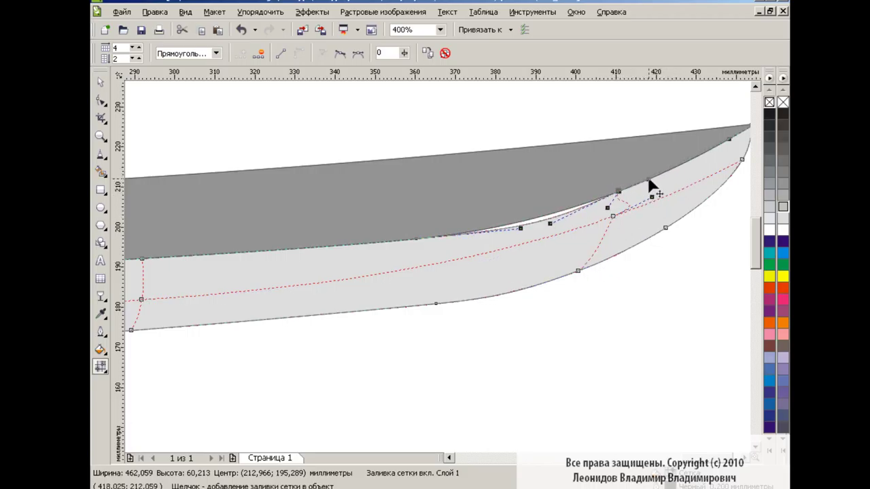
left_click_drag(549, 222, 548, 216)
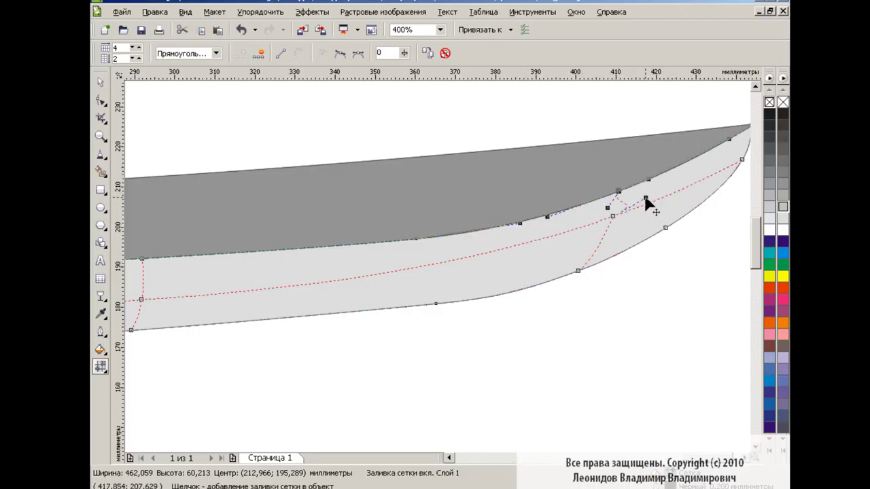
left_click_drag(646, 198, 619, 198)
left_click(627, 294)
Bend the middle and vertical mesh curves to follow the blade from hilt to tip.
left_click_drag(614, 217, 609, 231)
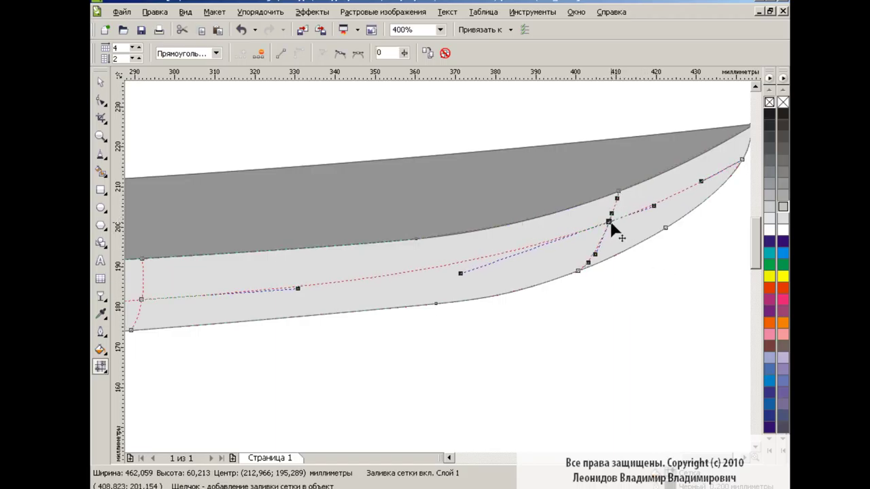
left_click_drag(595, 263, 597, 252)
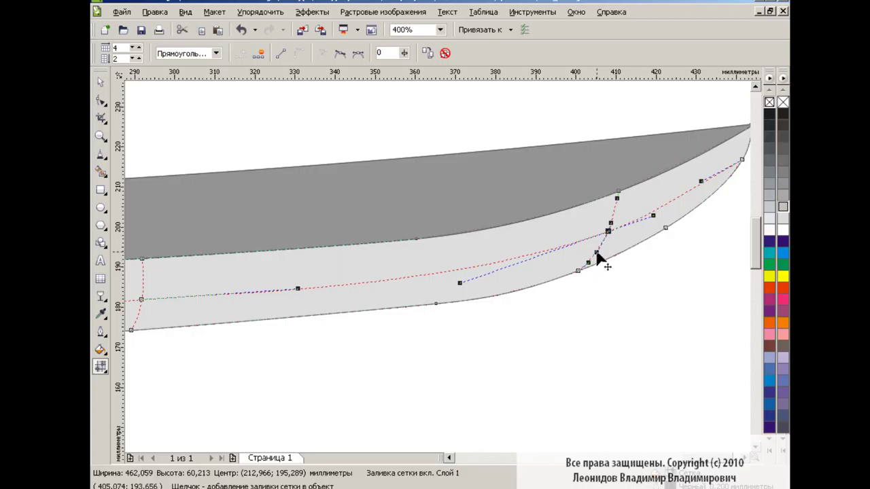
left_click_drag(610, 223, 614, 216)
left_click_drag(701, 182, 703, 186)
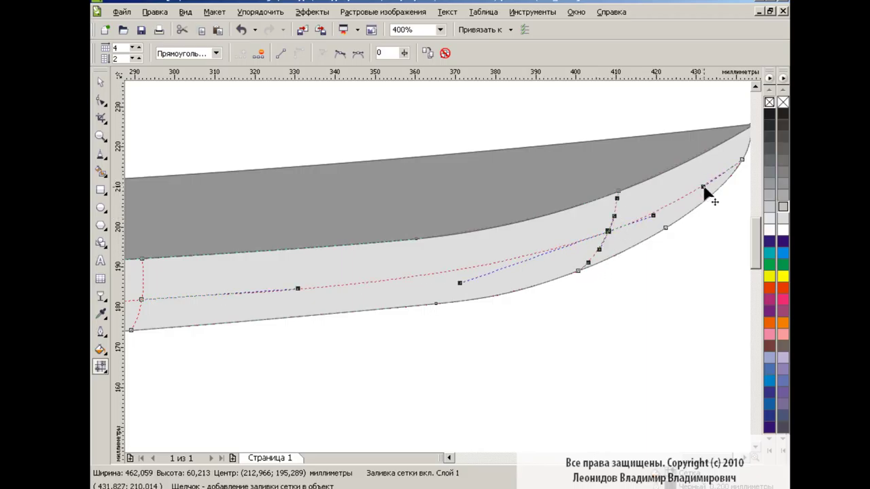
left_click_drag(460, 283, 465, 289)
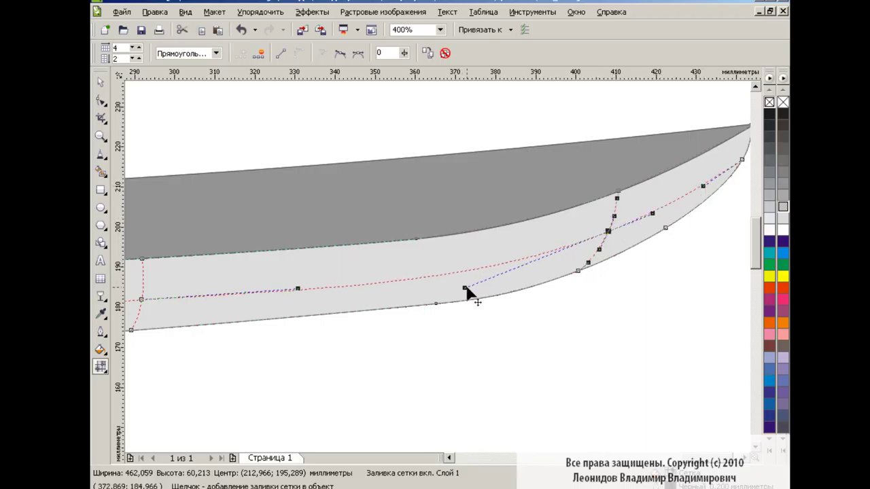
left_click_drag(298, 289, 301, 282)
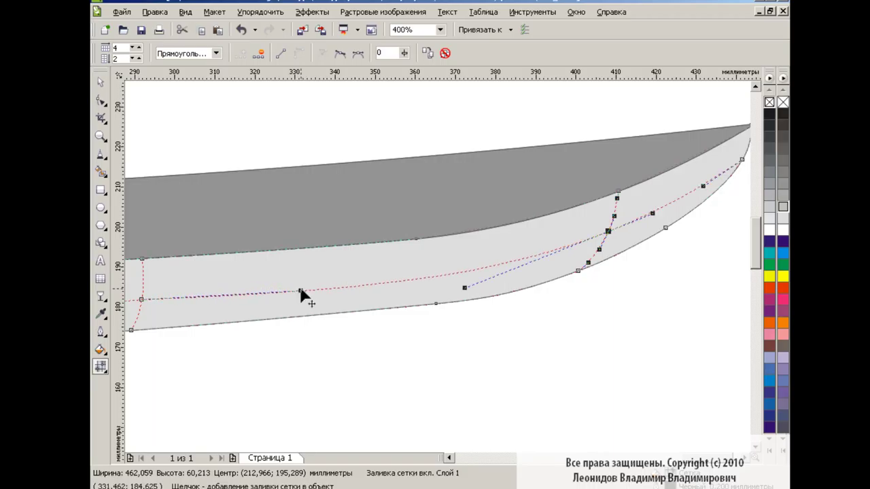
left_click(578, 347)
Colour the mesh nodes at the blade base and along the vertical mesh line white.
scroll(422, 404, "left", 5)
scroll(422, 404, "left", 5)
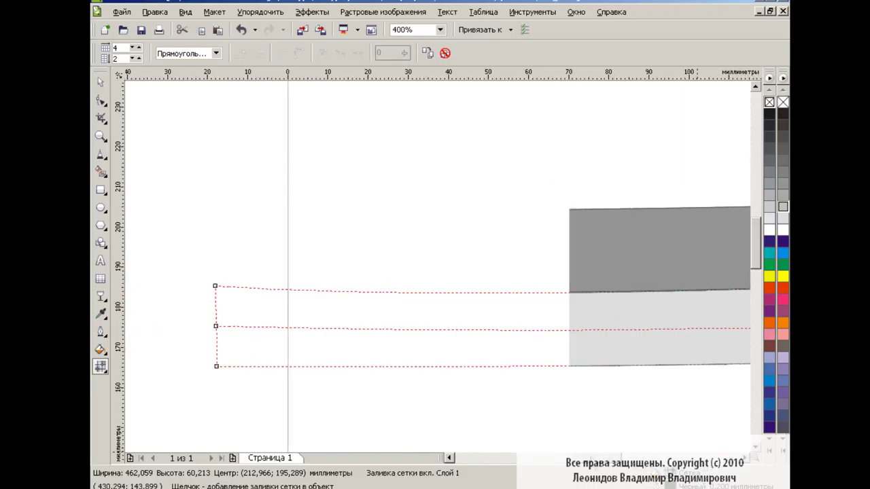
scroll(423, 403, "left", 5)
left_click(362, 366)
scroll(361, 369, "right", 10)
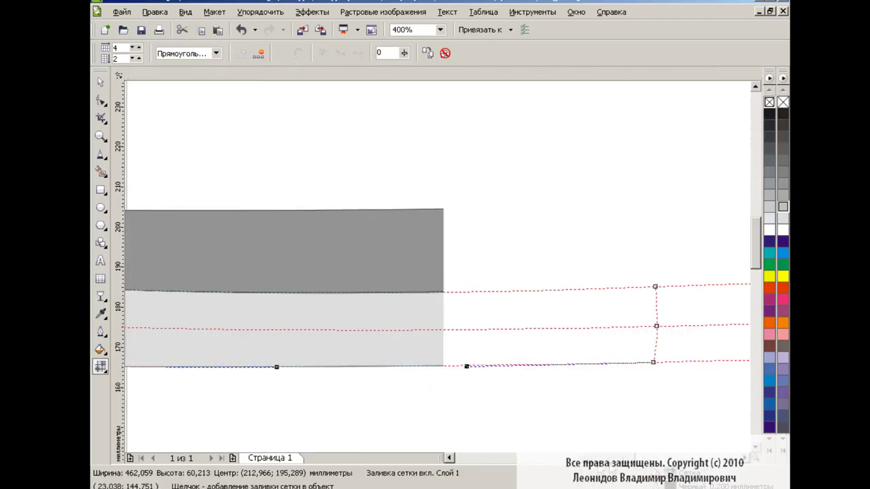
scroll(408, 361, "right", 5)
left_click(451, 362)
scroll(394, 340, "right", 15)
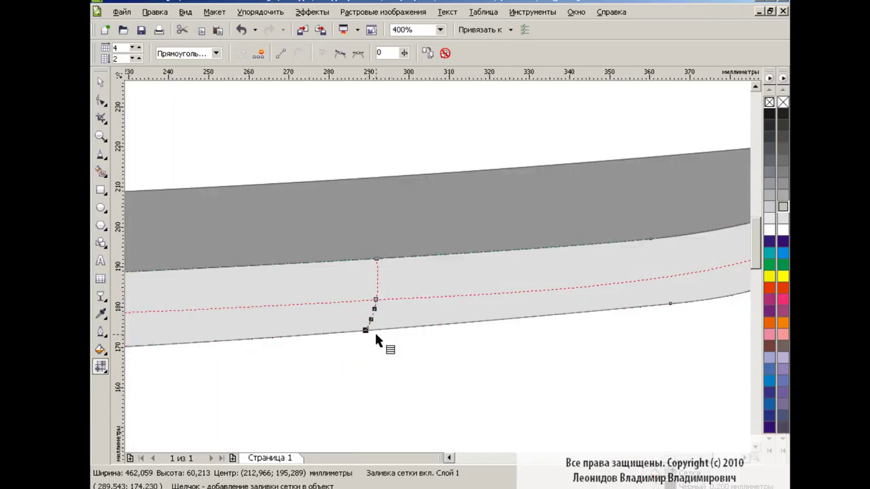
scroll(367, 334, "right", 6)
scroll(367, 333, "right", 2)
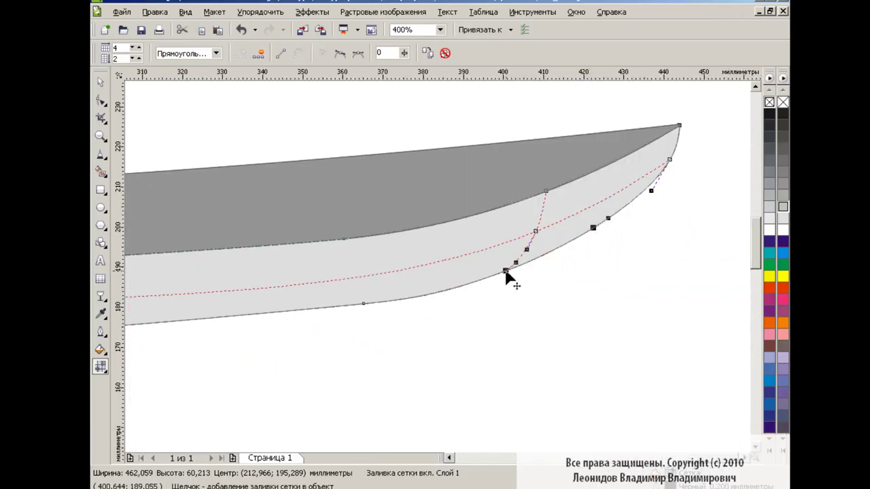
left_click(784, 233)
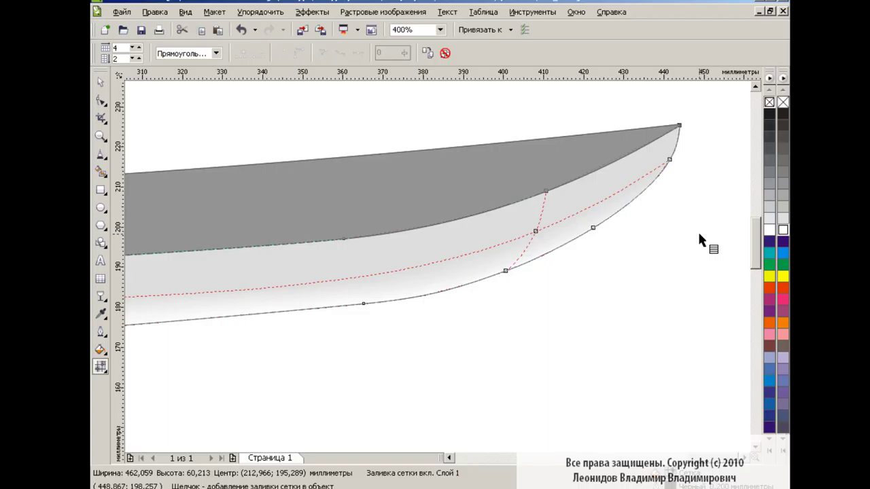
Tint the mesh node at the blade tip 20% black.
left_click(679, 126)
scroll(638, 415, "left", 6)
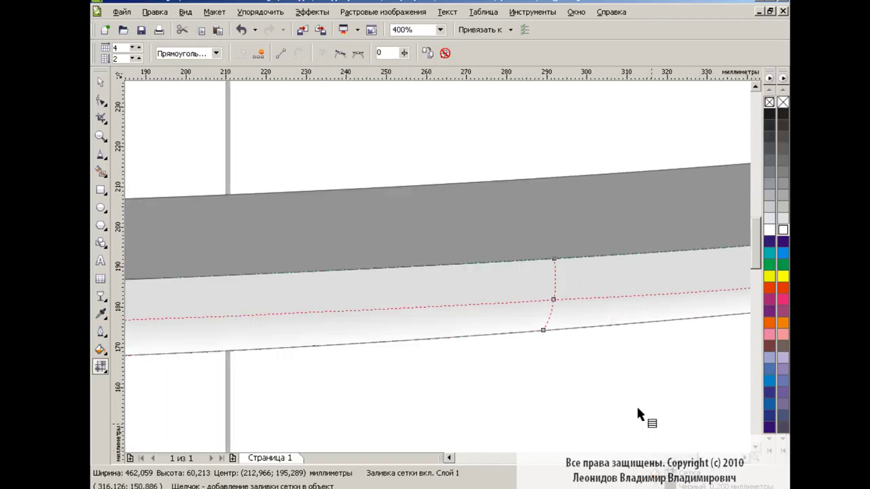
scroll(665, 443, "left", 4)
scroll(665, 444, "left", 4)
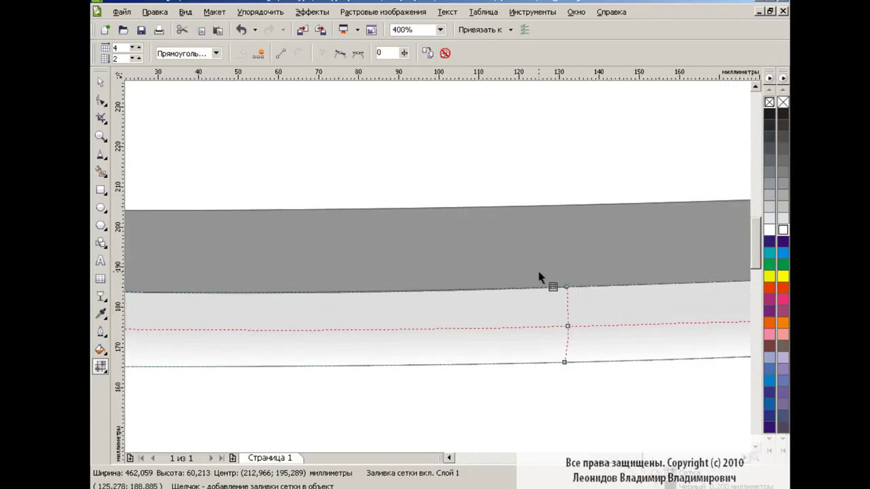
scroll(450, 343, "left", 5)
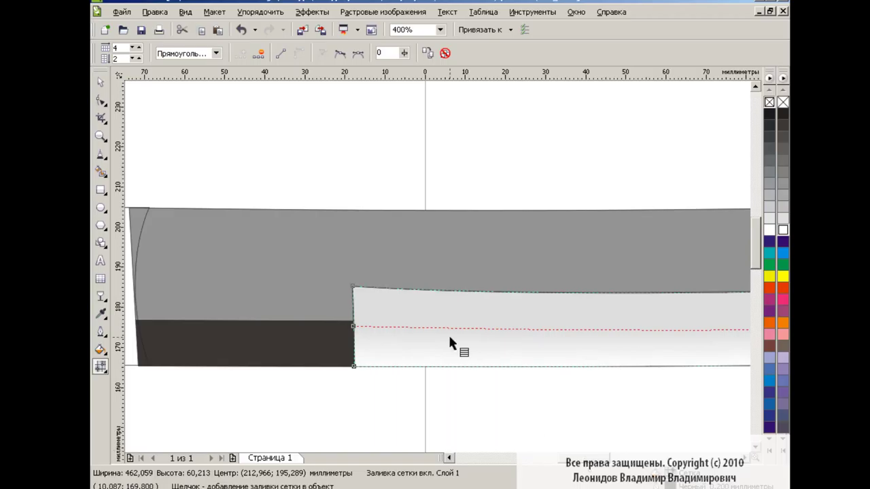
left_click(783, 219)
scroll(435, 272, "right", 5)
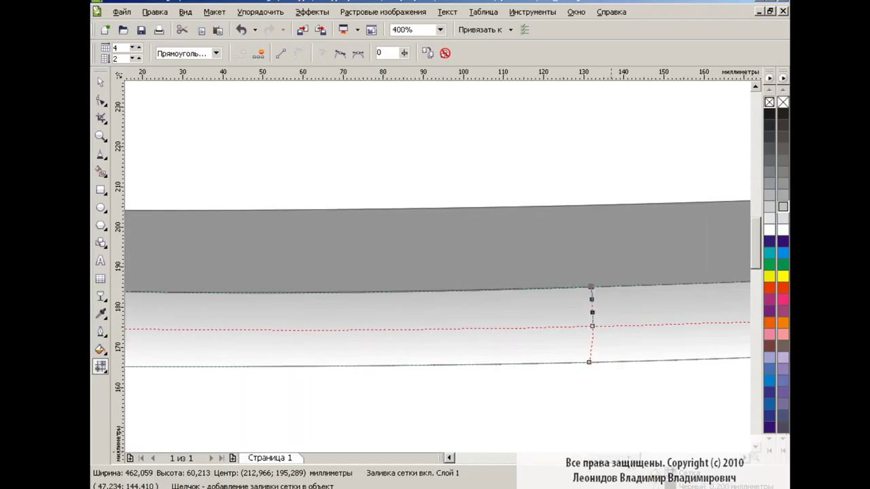
key("space")
left_click(440, 29)
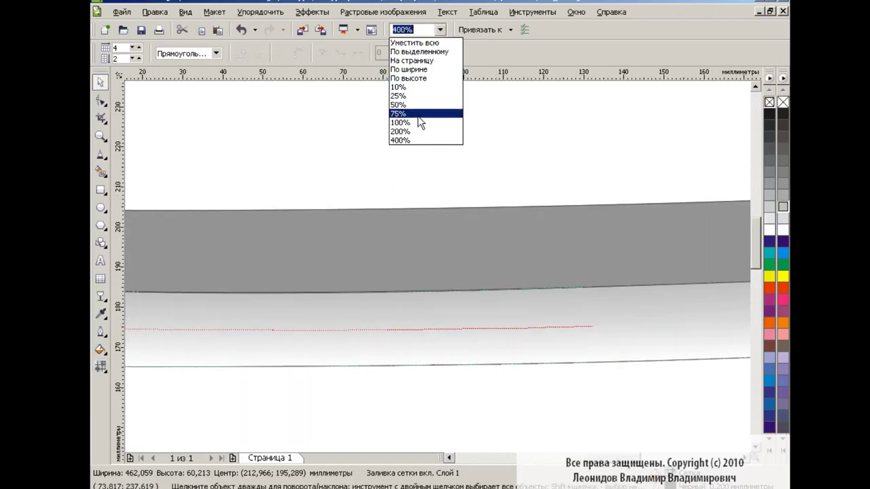
Zoom to 100%, fill the upper blade with 10% black and the hilt block with 20% black.
left_click(407, 123)
left_click(440, 29)
left_click(423, 113)
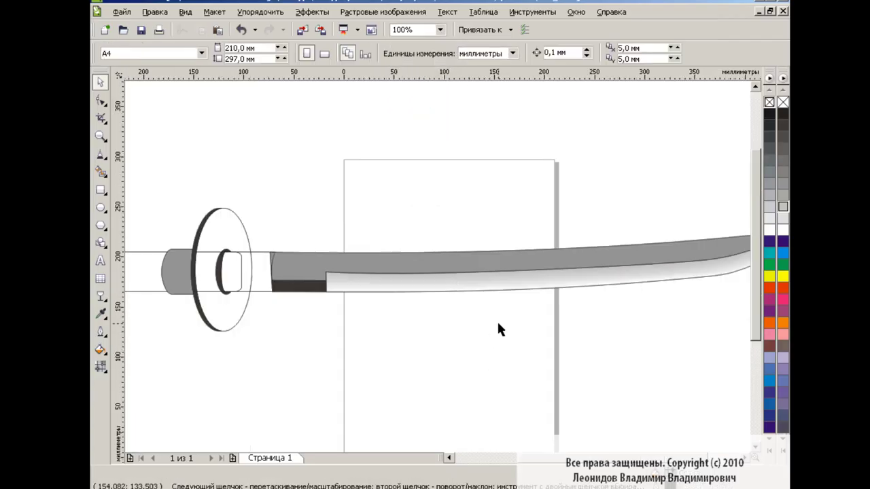
left_click(427, 266)
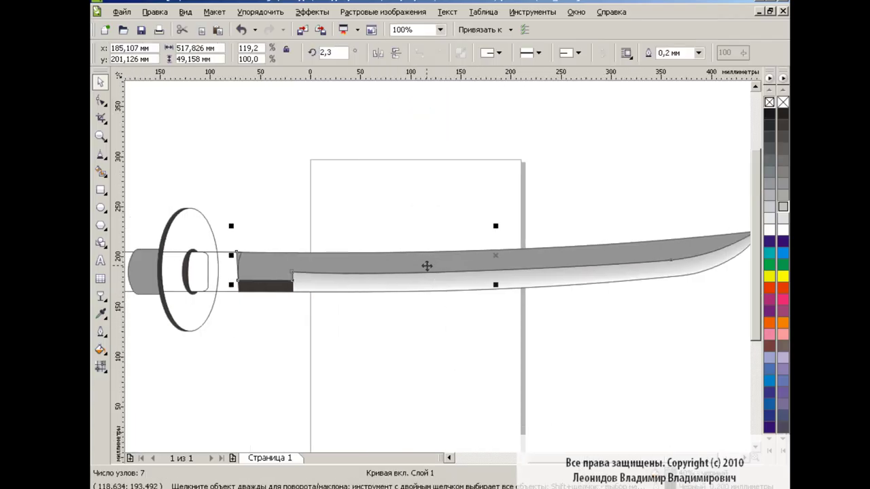
left_click(783, 219)
left_click(633, 304)
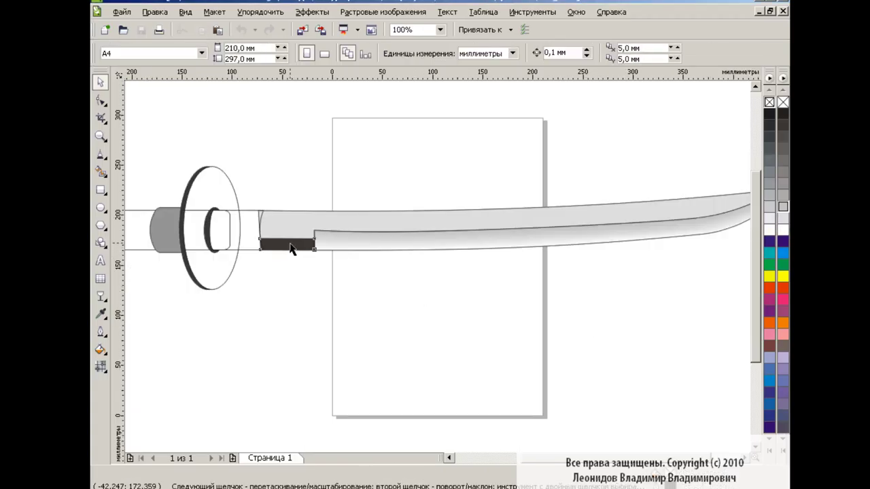
left_click(286, 243)
left_click(785, 211)
scroll(598, 423, "left", 3)
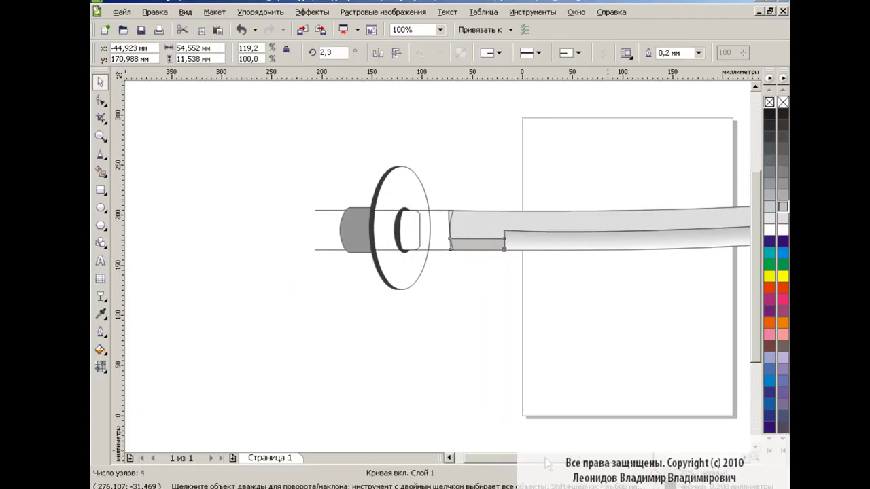
Give the collar beside the guard the Cylindrical Gold 01 fountain fill at 90°.
left_click(438, 222)
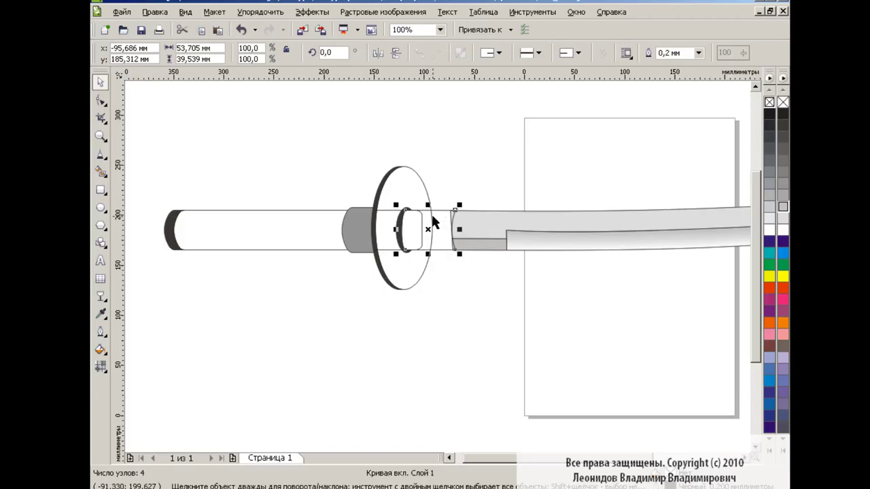
left_click(100, 351)
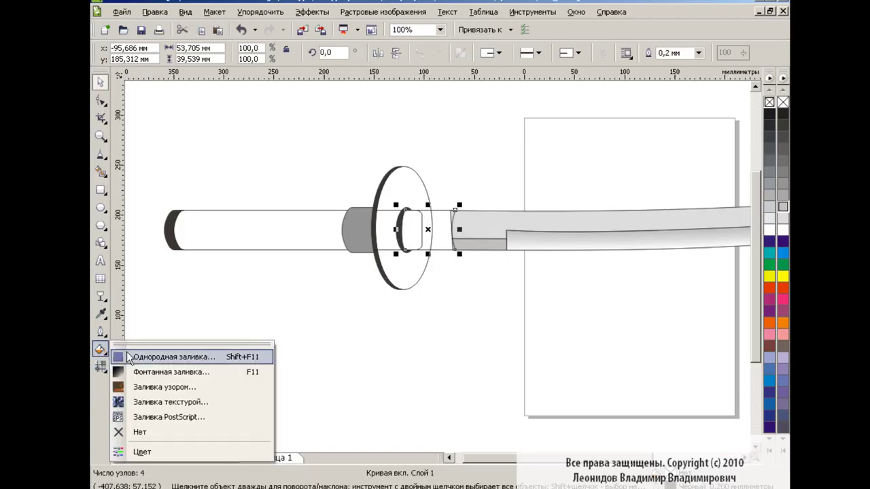
left_click(146, 370)
left_click(422, 334)
scroll(486, 361, "down", 5)
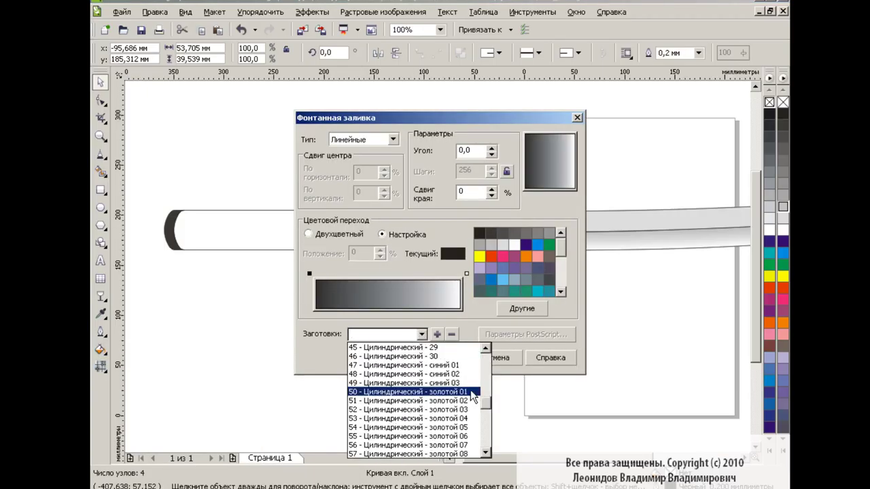
left_click(468, 391)
double_click(463, 150)
type("90")
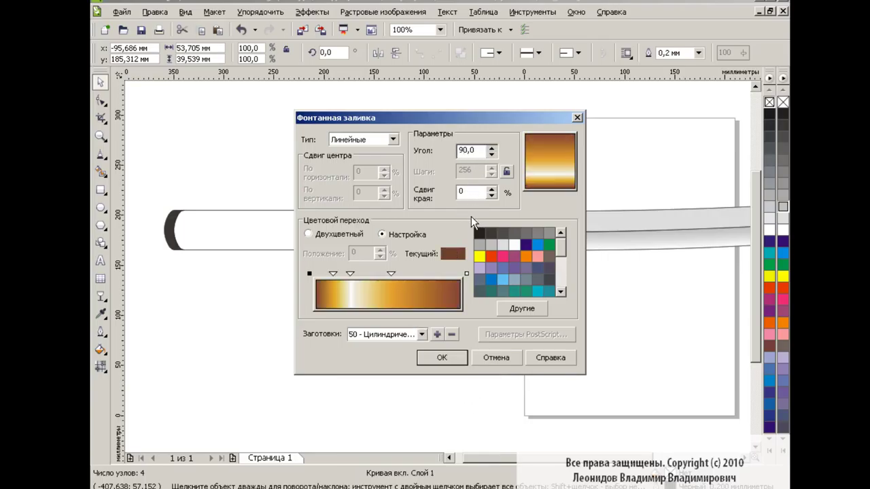
left_click(443, 357)
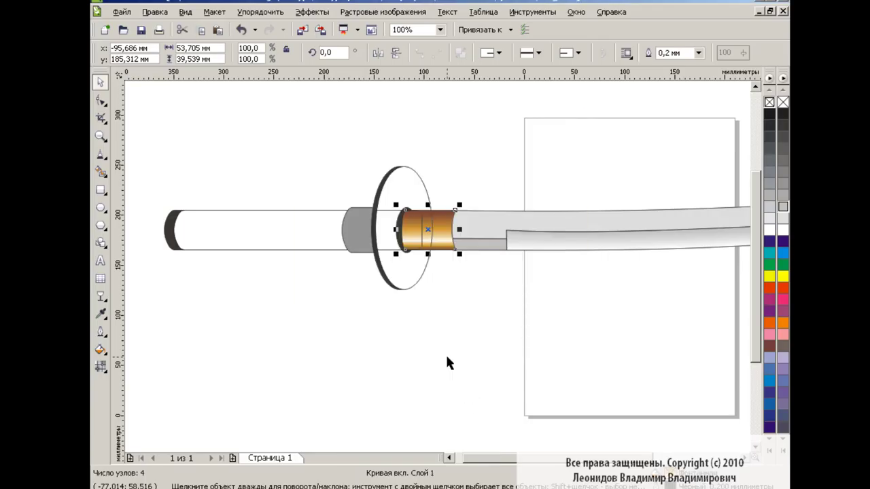
Select the grey collar on the handle side and load a rounded metal custom fountain-fill preset.
left_click(473, 310)
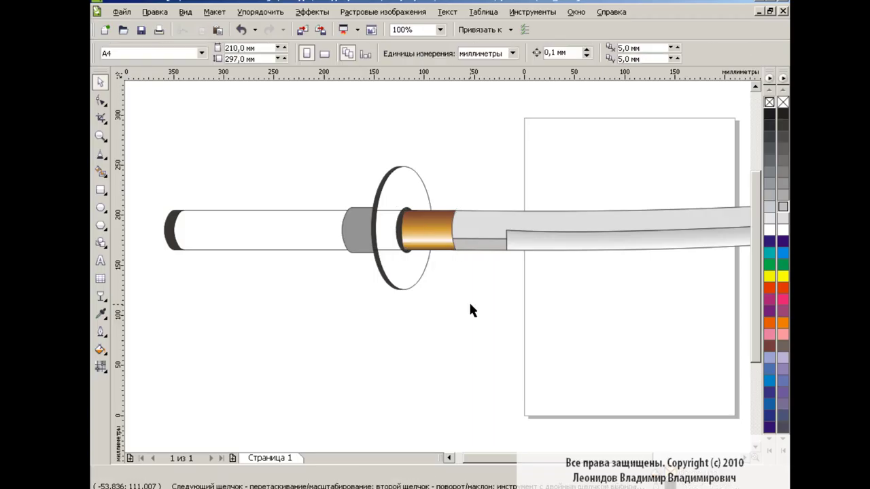
left_click(439, 231)
left_click(353, 227)
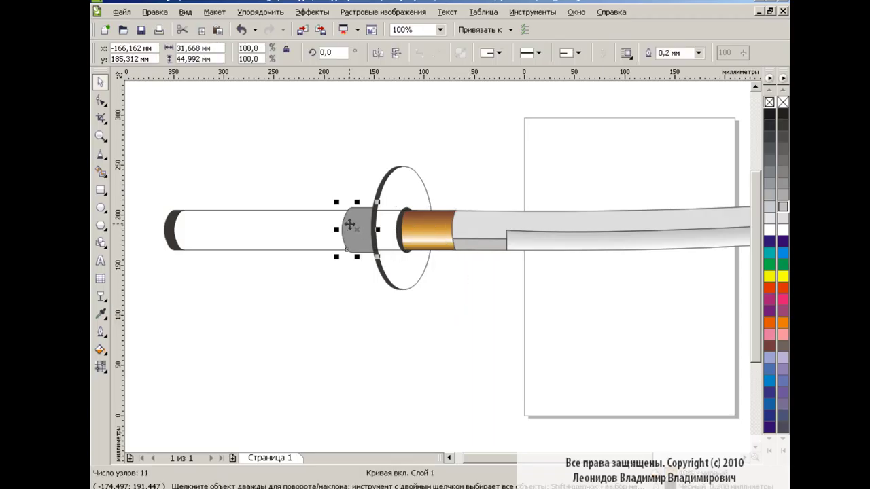
left_click(100, 350)
left_click(156, 371)
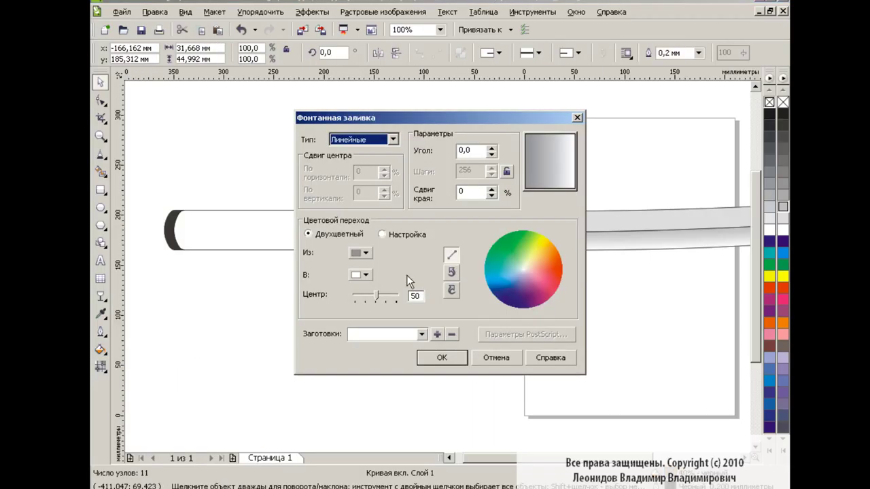
left_click(382, 233)
left_click(421, 334)
mouse_move(486, 356)
left_mouse_down()
mouse_move(485, 369)
mouse_move(475, 362)
left_mouse_up()
left_click(398, 358)
Make the gradient linear at 90° with a grey right stop moved to position 83, and apply it.
left_click(392, 140)
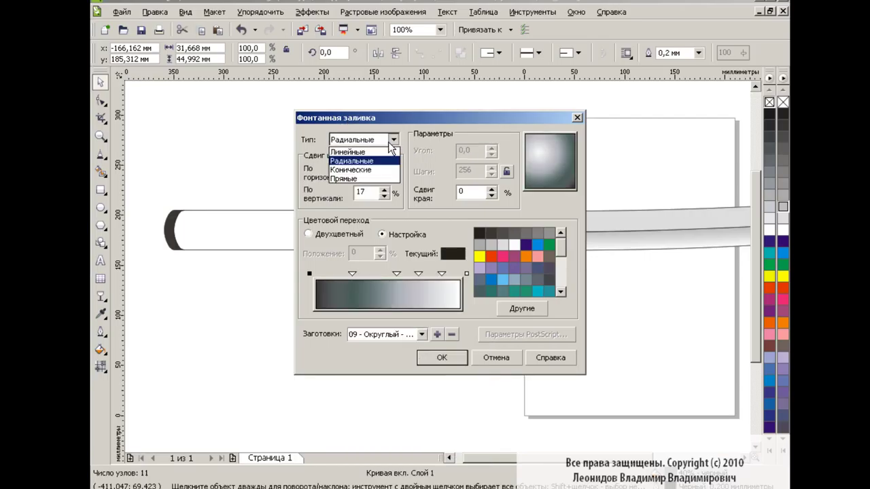
left_click(347, 152)
double_click(469, 150)
type("90")
key("Tab")
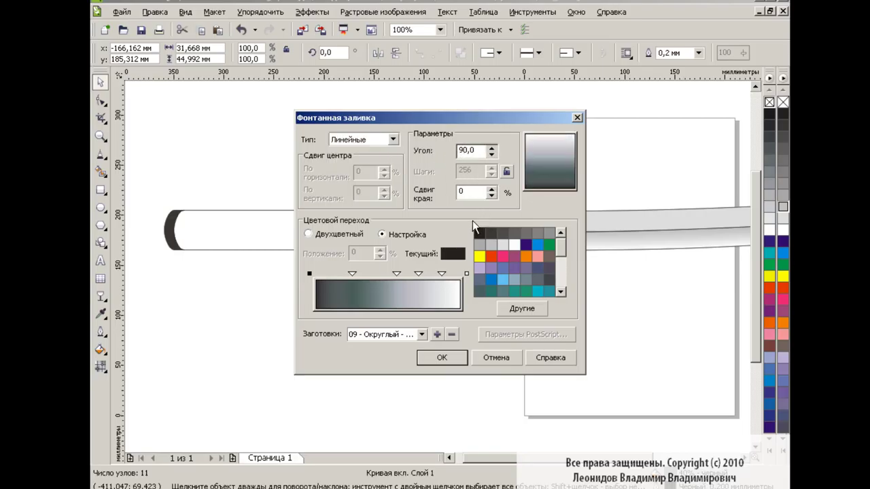
type("-")
left_click(466, 274)
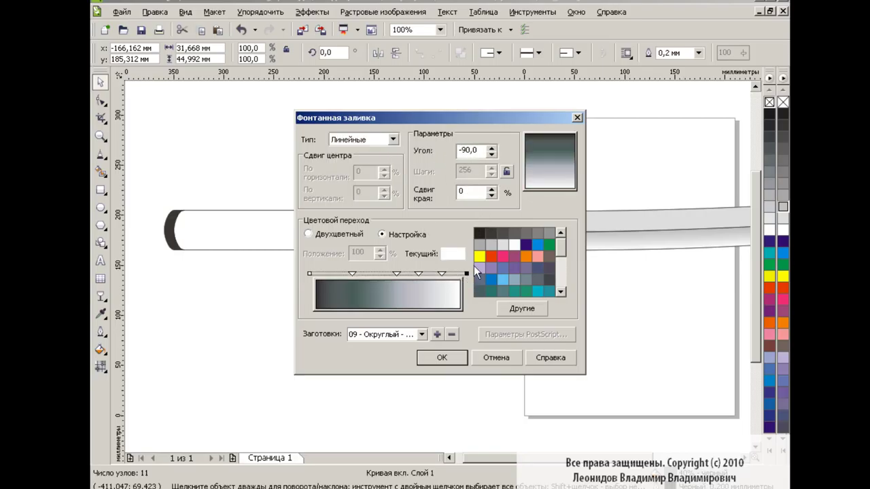
left_click(513, 233)
left_click_drag(442, 273, 436, 274)
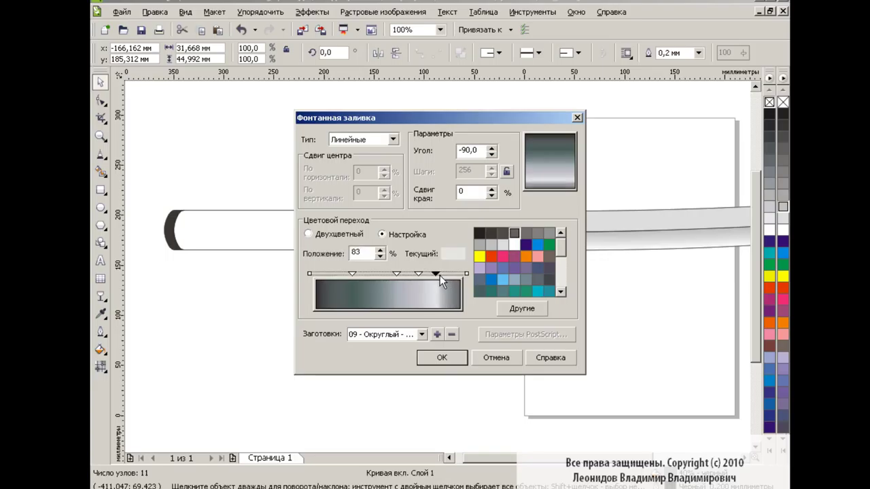
left_click(449, 359)
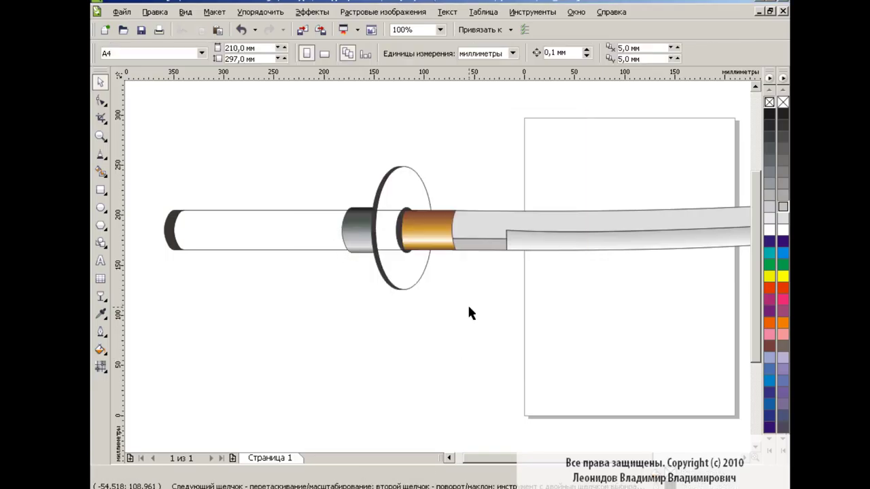
Copy the grey cylinder's fill onto the guard's dark rim arc and tighten its gradient handles.
left_click(379, 197)
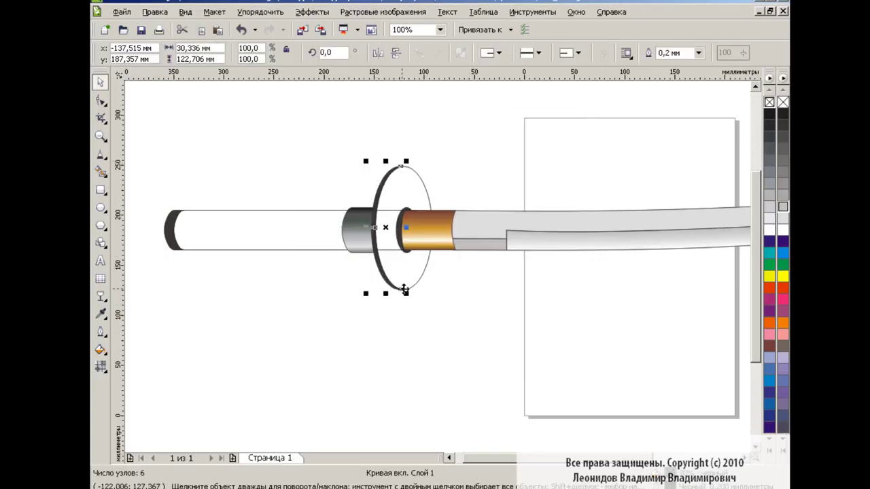
left_click(155, 11)
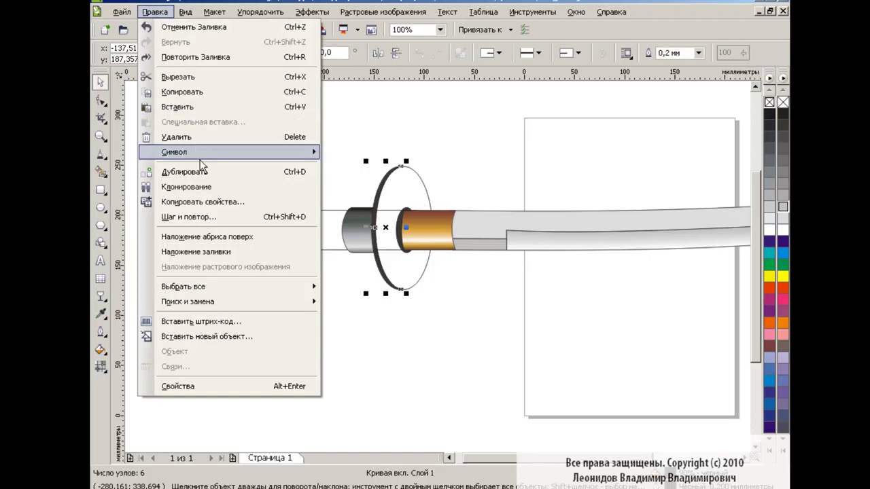
left_click(184, 200)
left_click(456, 268)
left_click(356, 236)
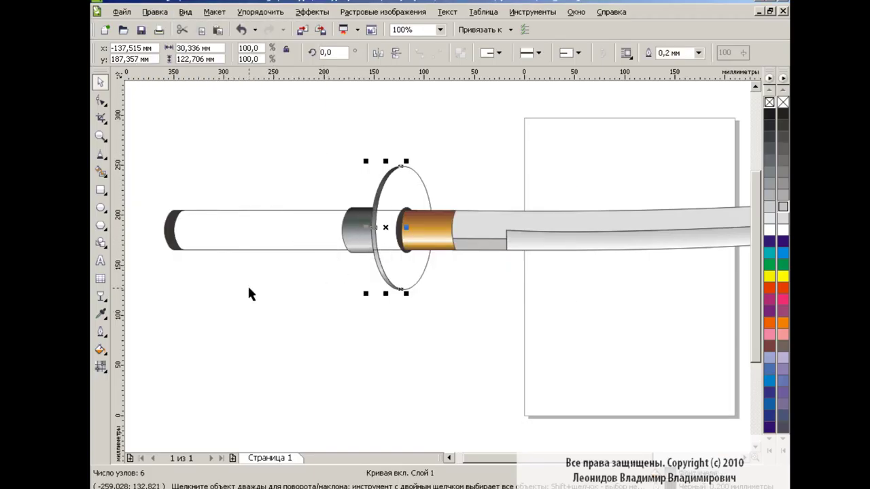
left_click(100, 351)
left_click(101, 367)
left_click(136, 369)
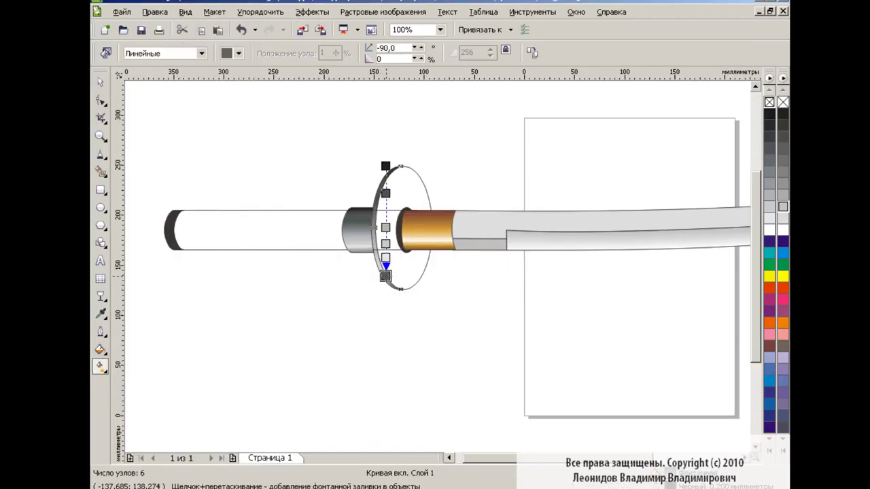
left_click_drag(385, 276, 385, 262)
left_click_drag(385, 166, 385, 179)
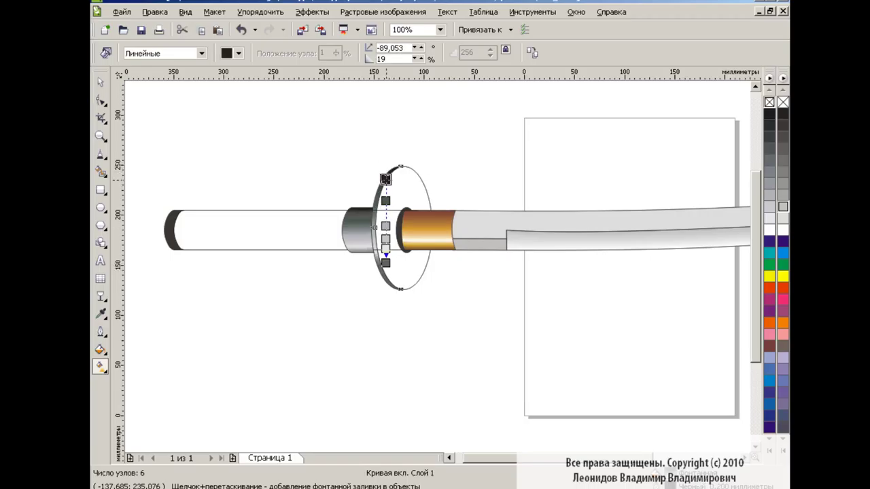
left_click(102, 83)
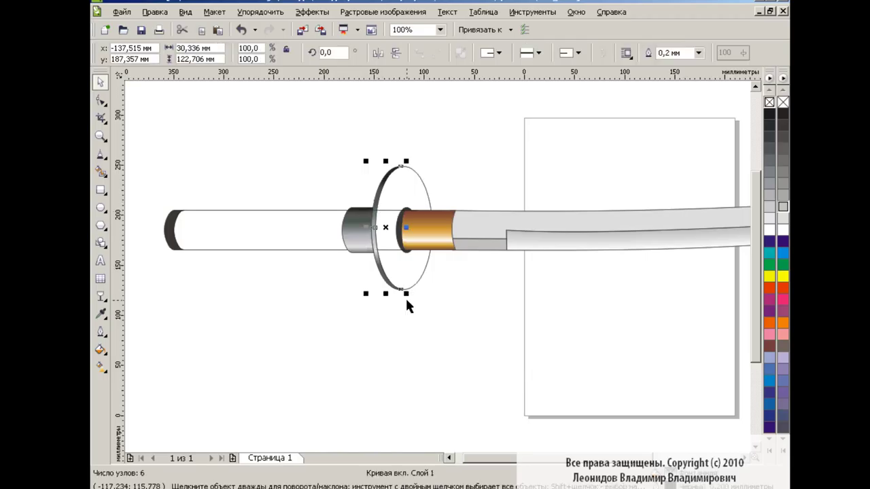
Lay a grey linear gradient across the round guard disc, spanning its full width.
left_click(337, 307)
left_click(396, 197)
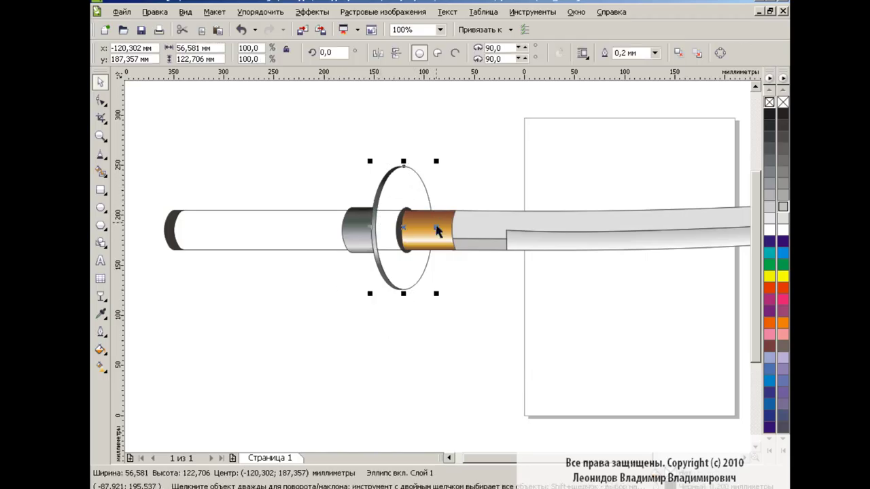
left_click(101, 368)
left_click(167, 371)
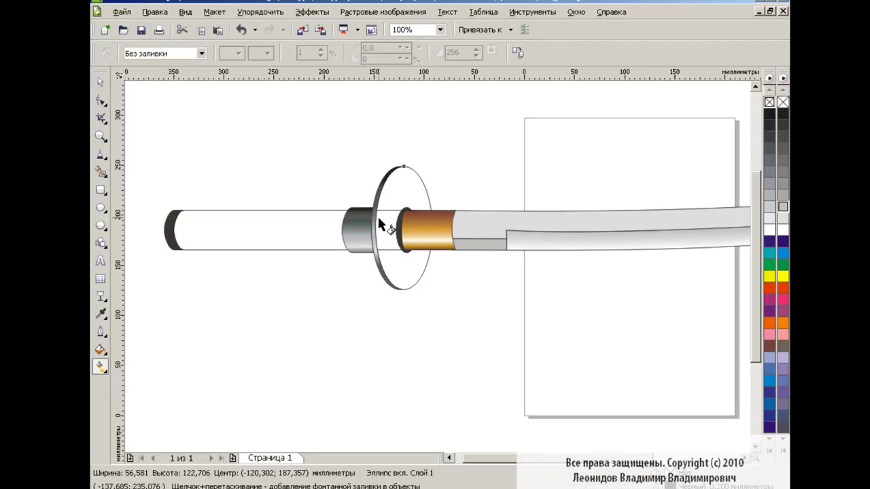
left_click_drag(375, 224, 454, 224)
left_click_drag(373, 223, 344, 224)
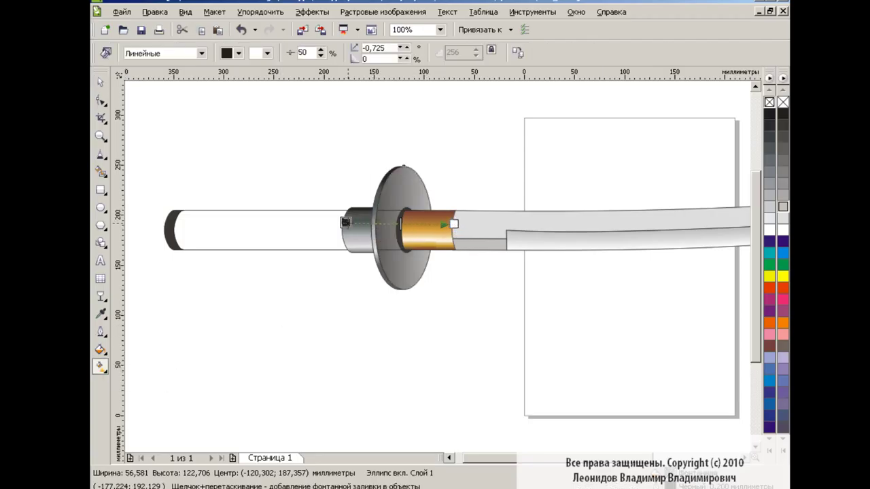
left_click_drag(472, 225, 482, 226)
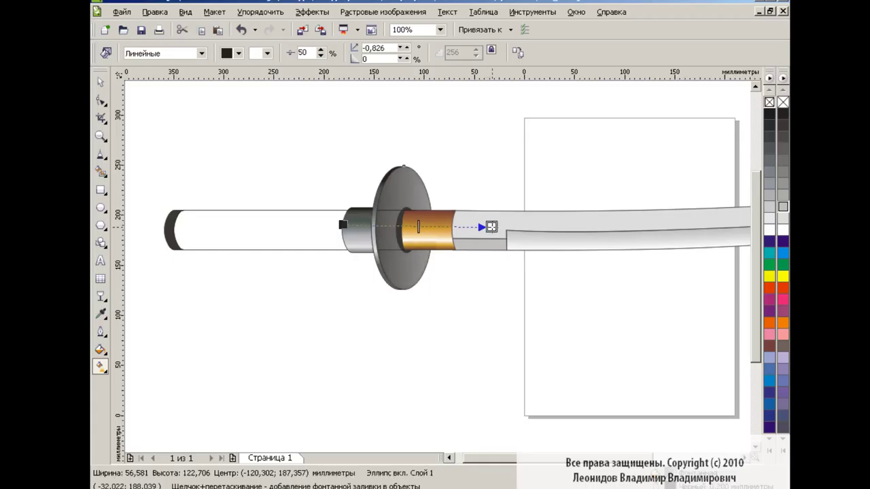
key("space")
left_click(289, 229)
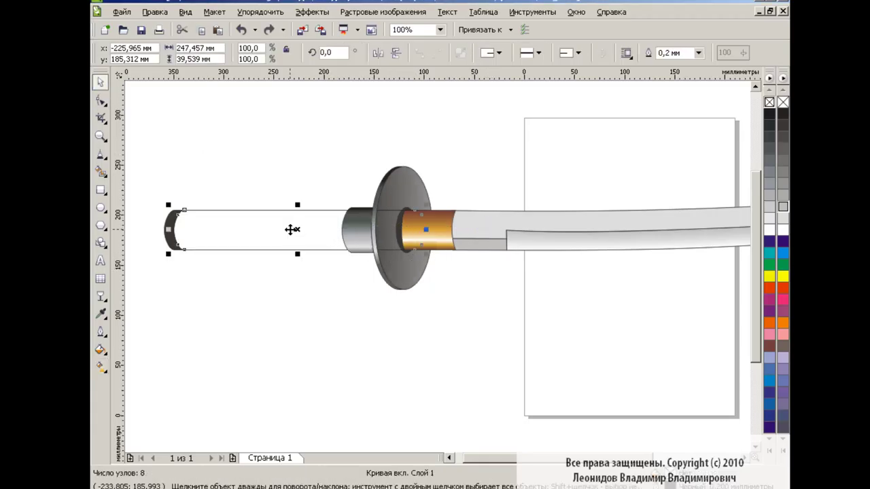
Copy the cylinder's grey fill onto the handle's left-end cap and tilt its gradient slightly.
left_click(462, 297)
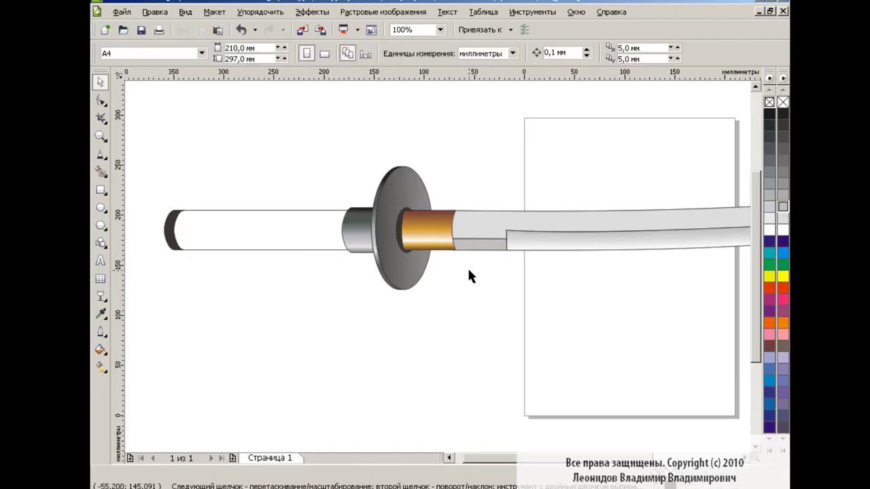
left_click(171, 229)
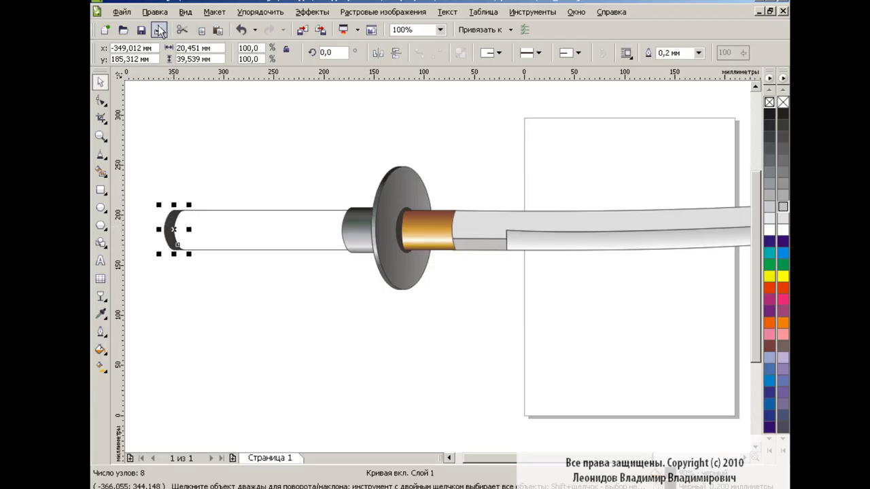
left_click(155, 11)
left_click(175, 206)
left_click(443, 262)
left_click(361, 240)
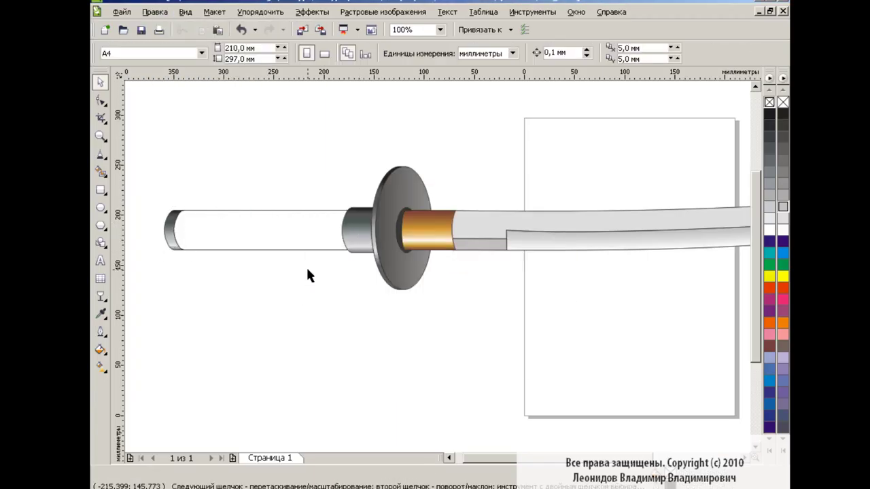
left_click(100, 367)
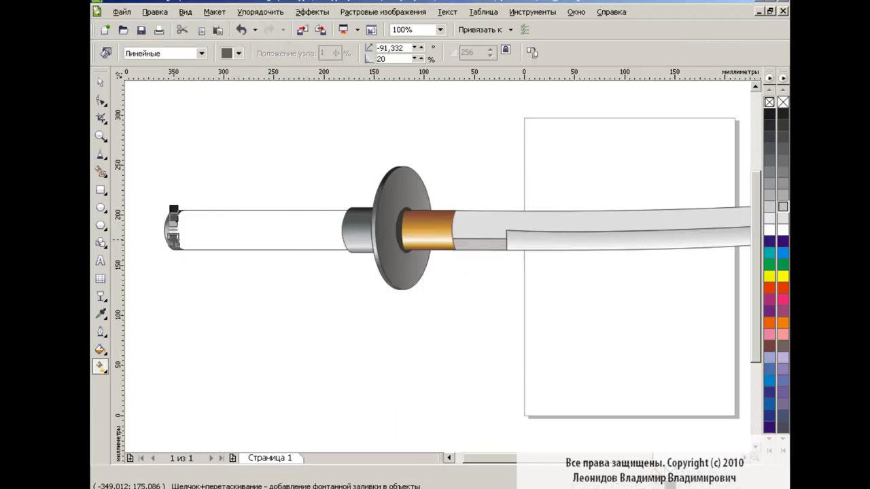
left_click_drag(176, 242, 172, 232)
key("space")
left_click(297, 321)
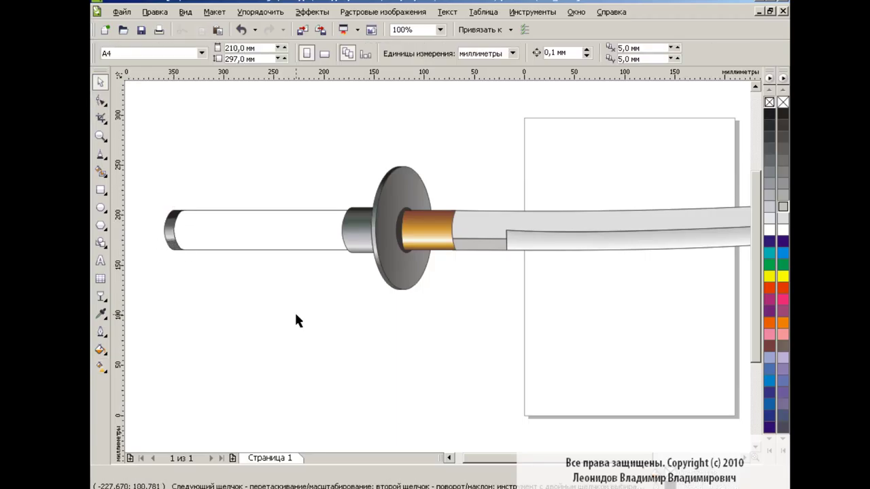
left_click(297, 231)
Start a custom fountain fill on the handle with a dark brown start stop.
left_click(100, 349)
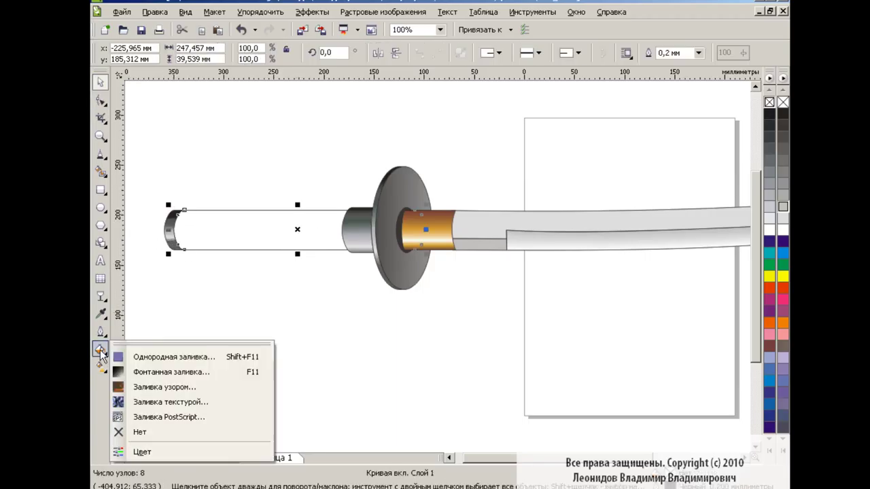
left_click(175, 373)
left_click(388, 236)
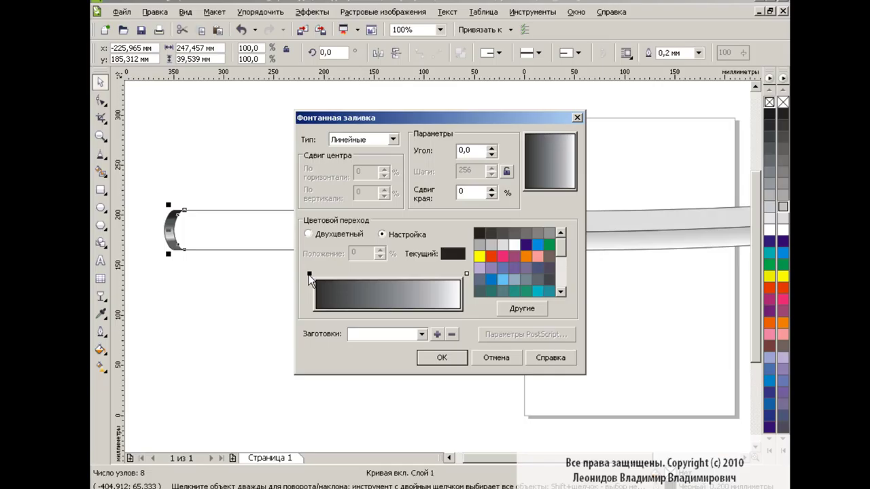
left_click(528, 309)
left_click_drag(376, 314, 373, 321)
left_click_drag(359, 285, 351, 289)
left_click(369, 341)
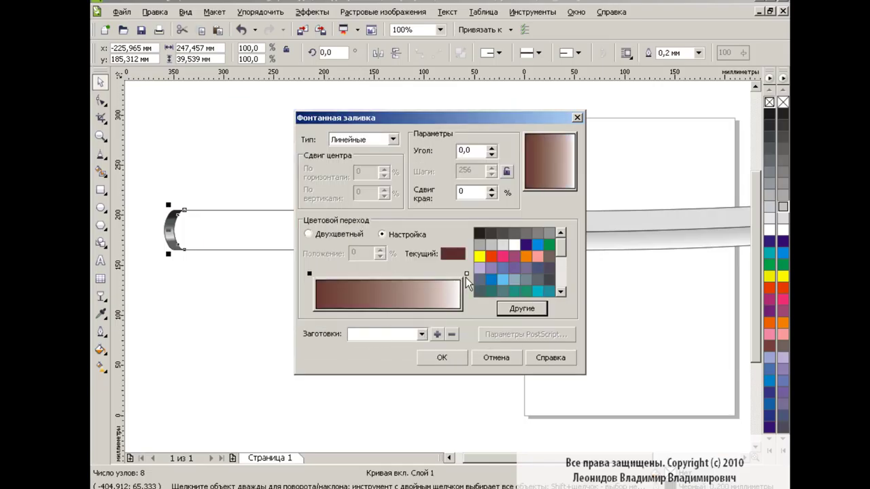
Add a brown end stop and lighter red-brown middle stop at angle 90, and apply.
left_click(521, 308)
left_click(357, 294)
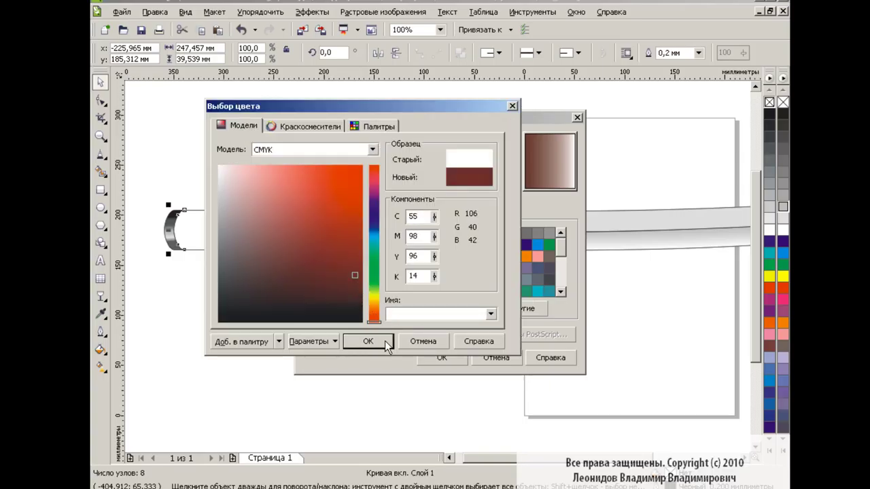
left_click(380, 341)
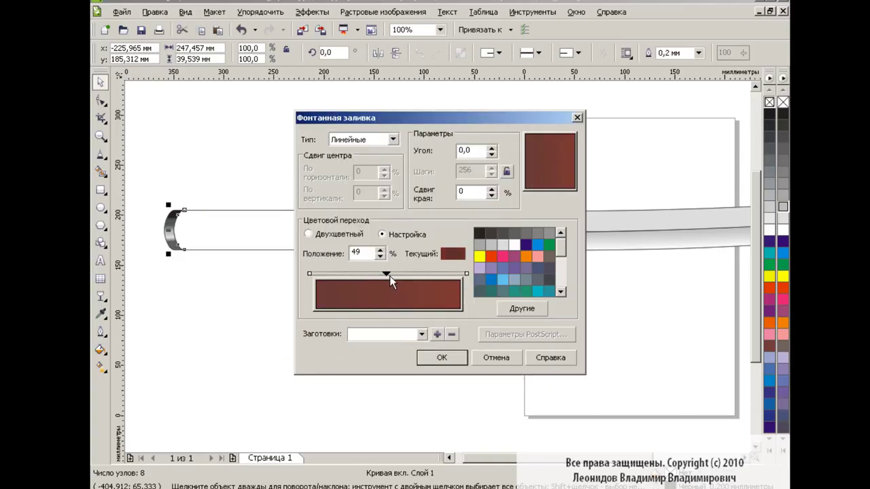
left_click(518, 308)
left_click(352, 260)
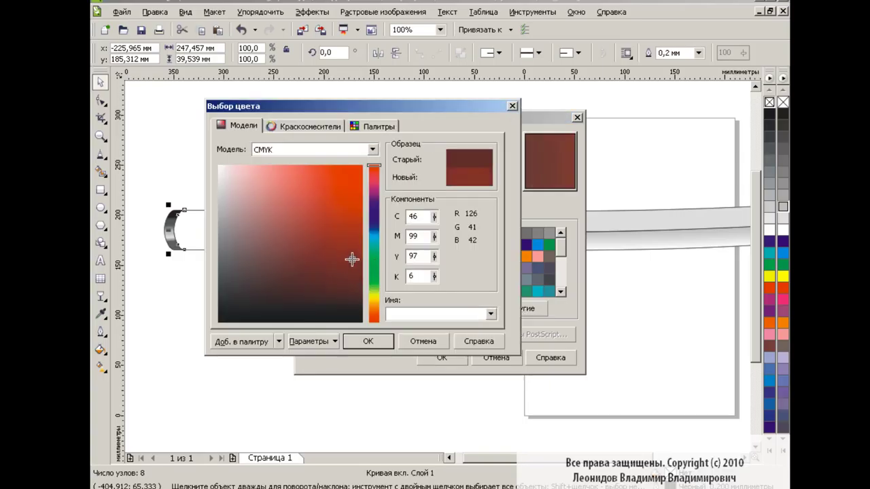
left_click(369, 341)
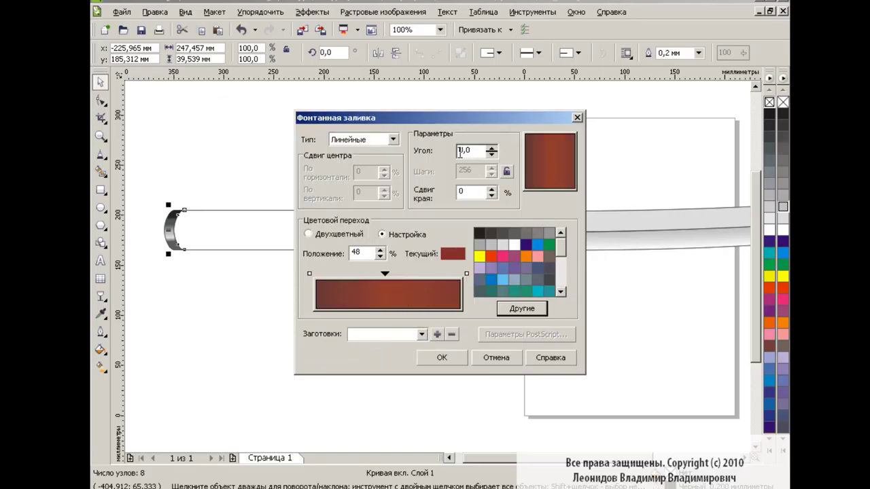
type("9")
left_click(443, 356)
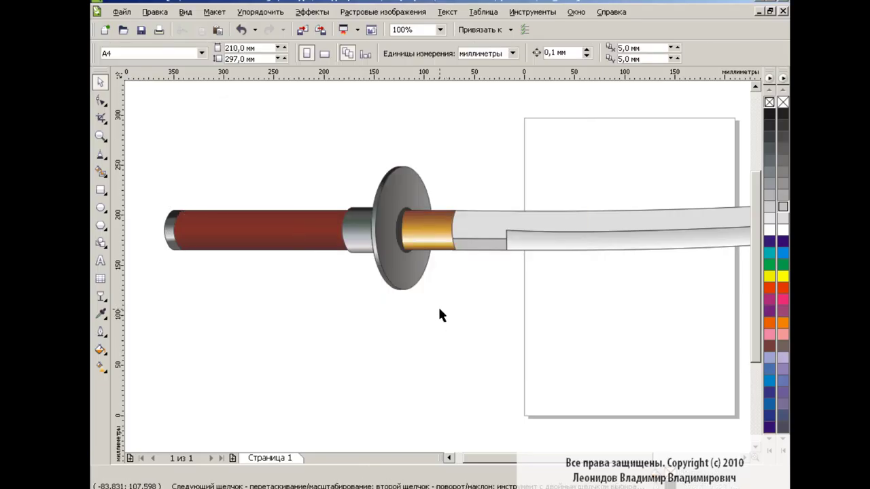
Save the drawing and draw a small rounded rectangle below the handle.
key("ctrl+s")
left_click(101, 190)
mouse_move(285, 267)
left_mouse_down()
mouse_move(313, 283)
mouse_move(295, 272)
left_mouse_up()
key("F10")
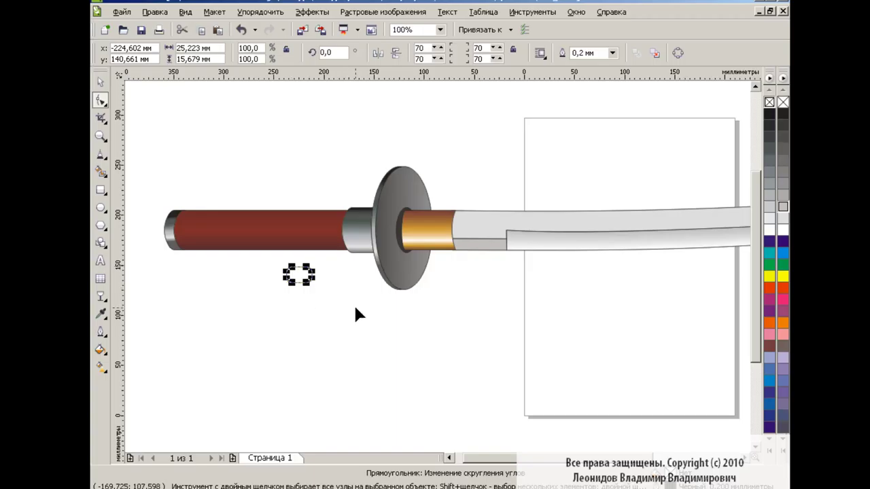
key("space")
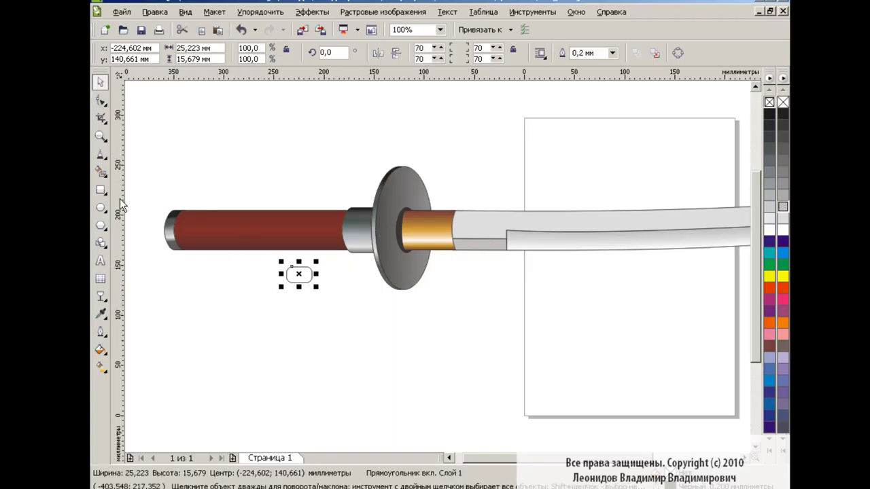
Give the small shape a radial fountain fill with an offset centre and edge pad 20.
left_click(101, 351)
left_click(170, 369)
left_click(364, 139)
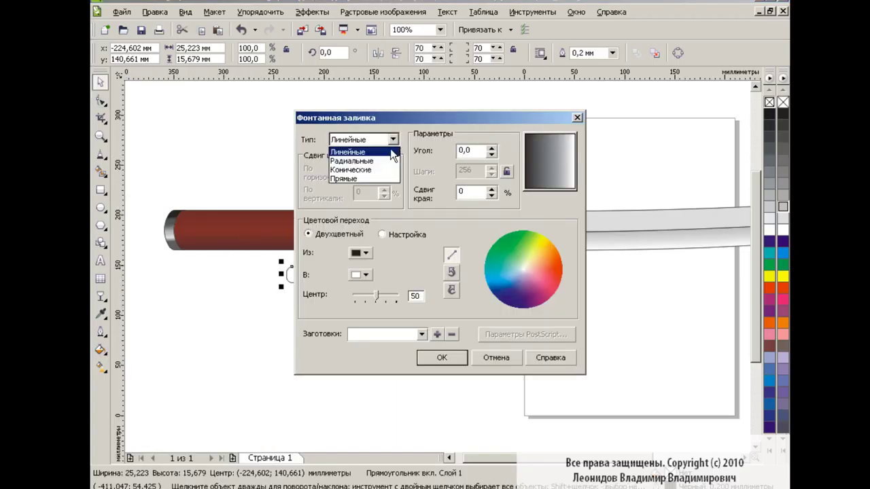
left_click(352, 158)
left_click(559, 151)
left_click(492, 189)
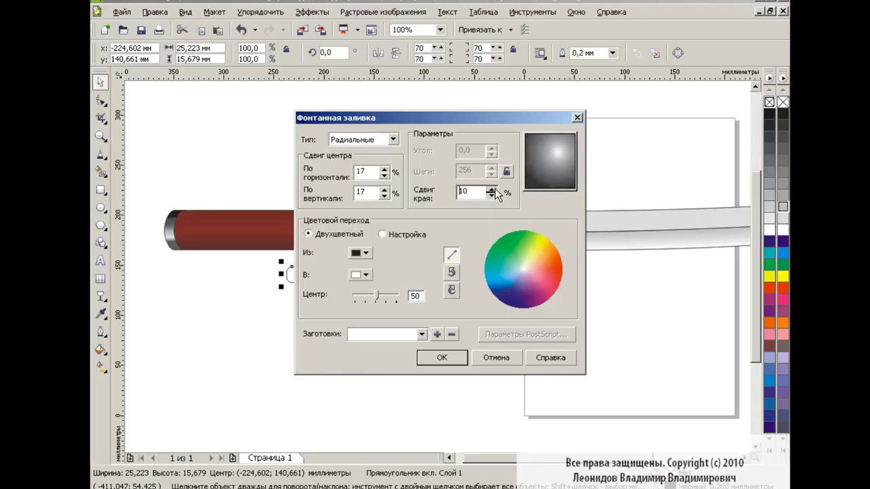
left_click(492, 195)
left_click(558, 155)
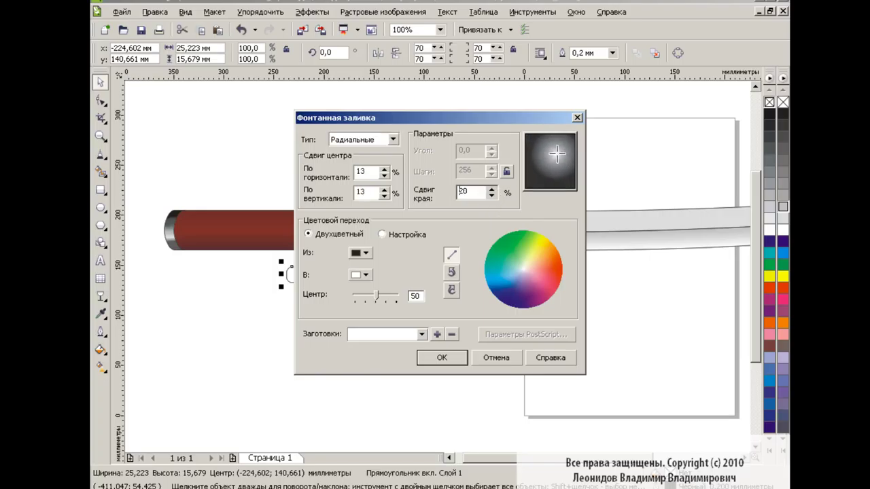
left_click_drag(544, 160, 556, 157)
left_click(442, 357)
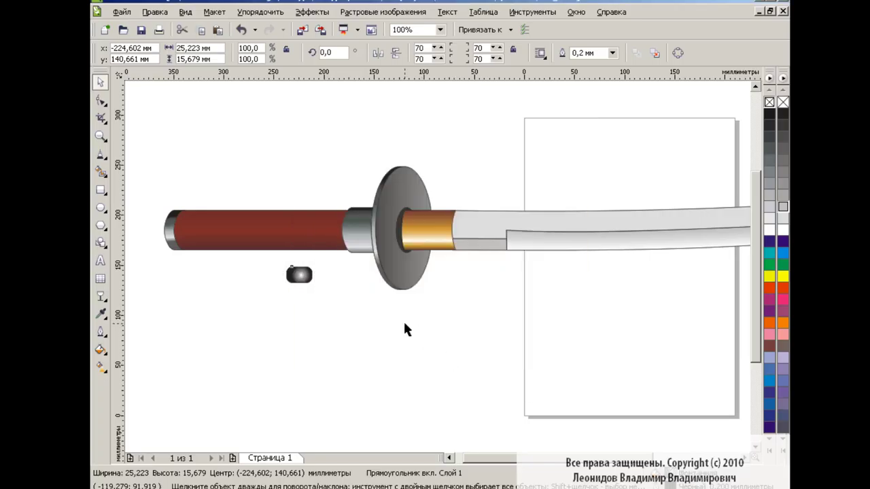
left_click(403, 319)
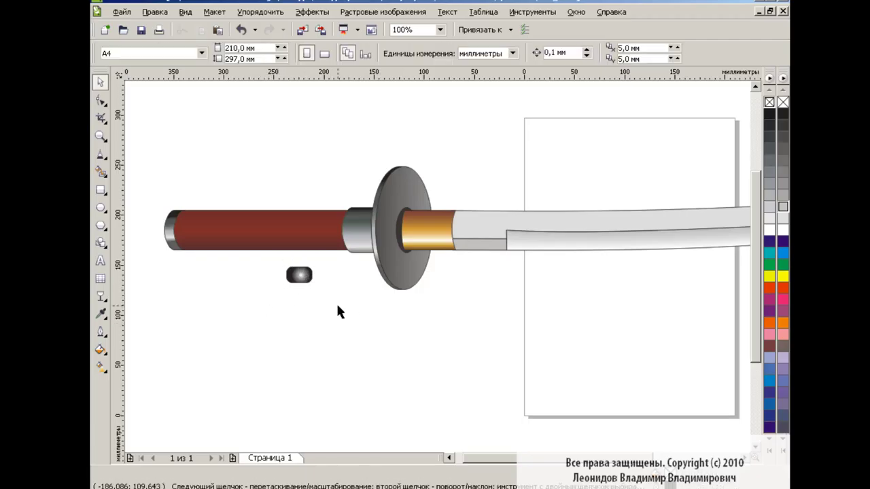
At 400% zoom, move the bead's radial highlight toward its upper right.
key("g")
left_click(303, 275)
left_click(440, 29)
left_click(415, 141)
scroll(535, 281, "left", 5)
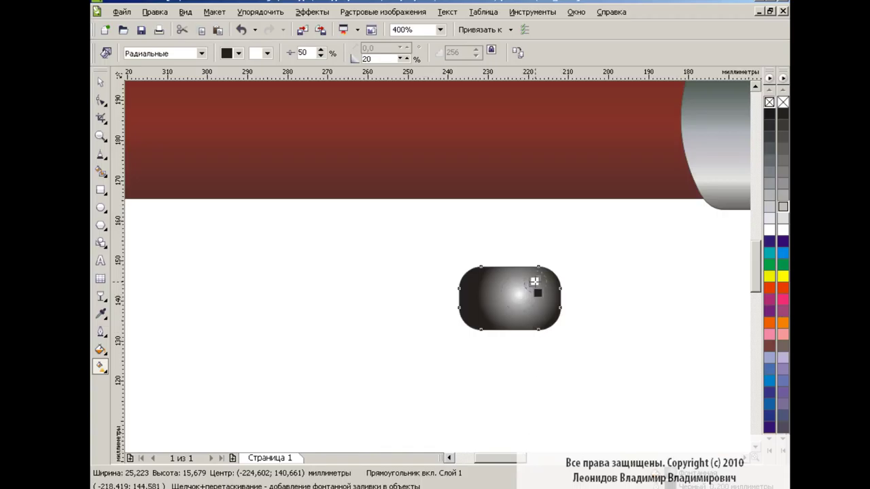
left_click_drag(534, 281, 537, 307)
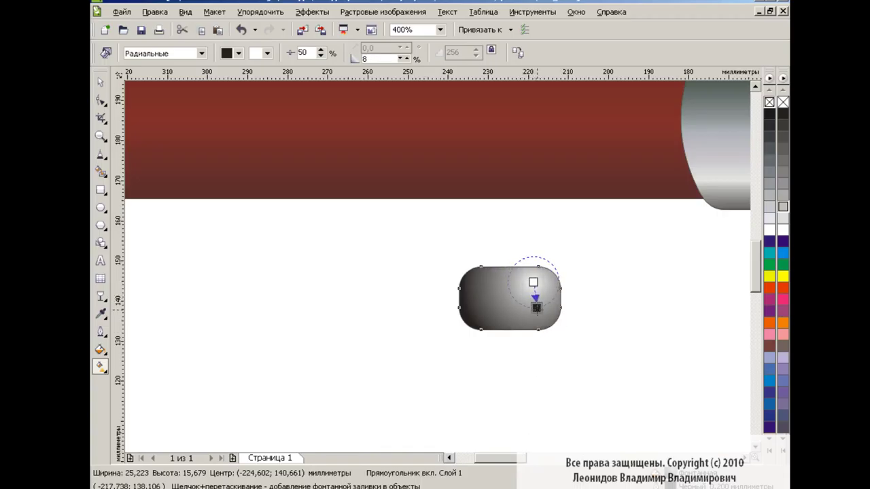
left_click(100, 81)
left_click(389, 300)
Return to 100% zoom and drag a copy of the bead straight down.
left_click(440, 29)
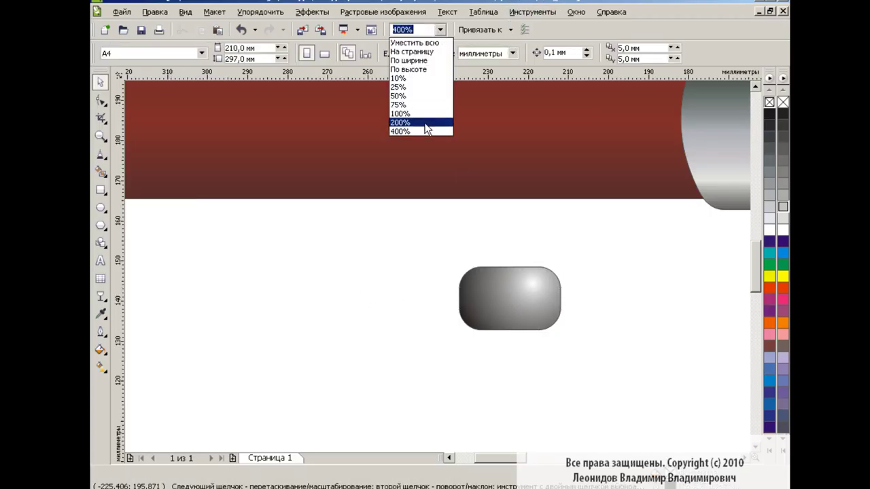
left_click(422, 114)
left_click(461, 282)
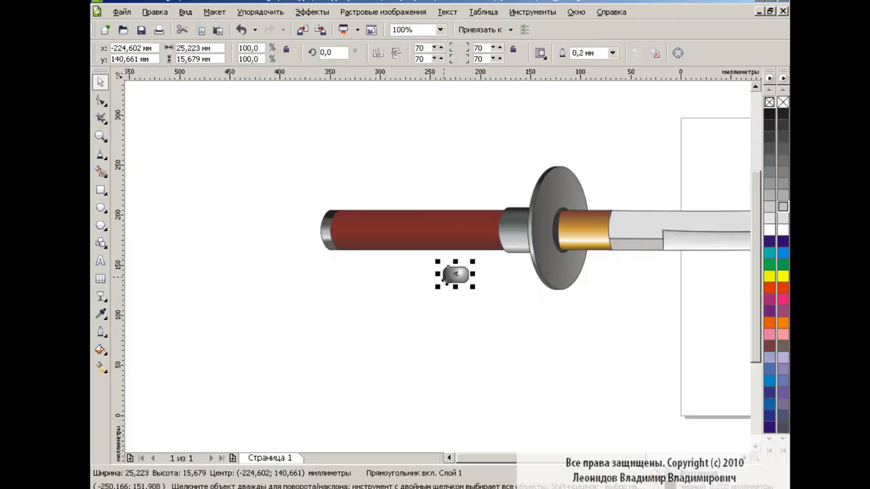
left_click_drag(454, 278, 456, 419)
Place the bead copy below the original and rotate both beads by 10°.
left_click(498, 342)
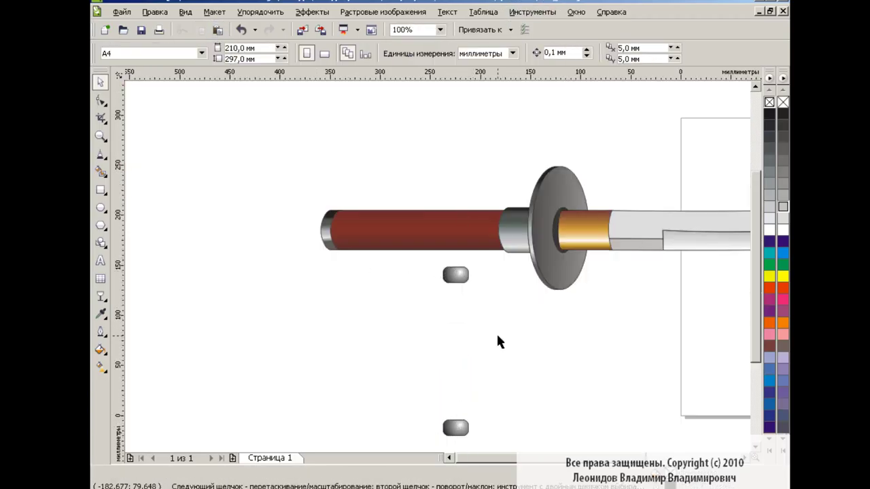
left_click(460, 276)
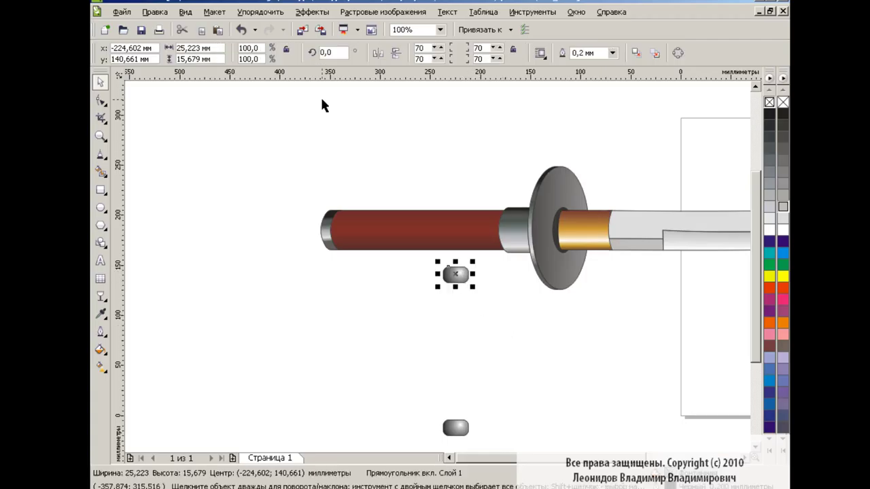
type("10")
key("Return")
left_click(468, 426)
left_click(333, 52)
key("Return")
Blend the upper bead into the lower bead with 8 steps.
left_click(101, 296)
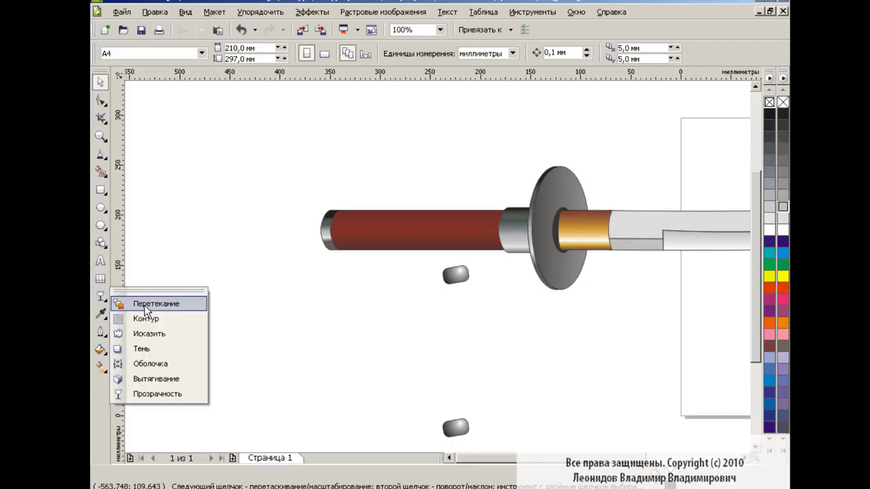
left_click(156, 303)
left_click_drag(456, 275, 456, 427)
left_click(418, 48)
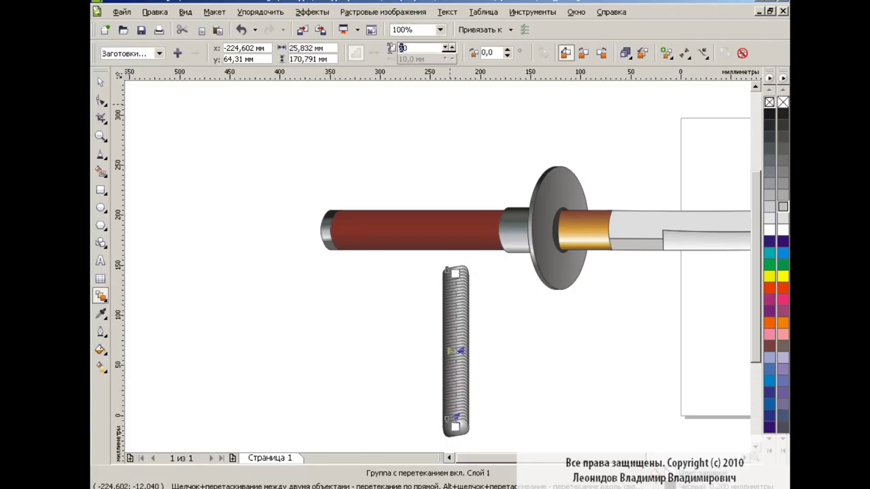
type("10")
key("Return")
left_click(446, 50)
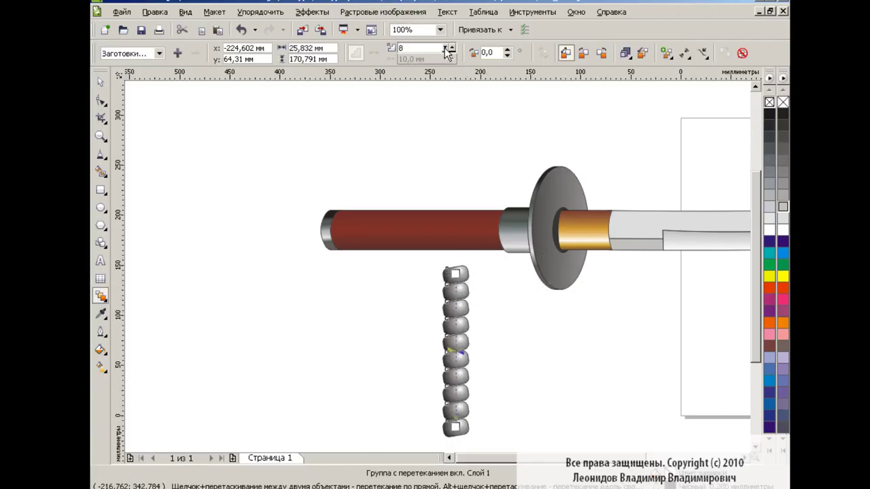
Break the bead blend apart into separate beads.
key("space")
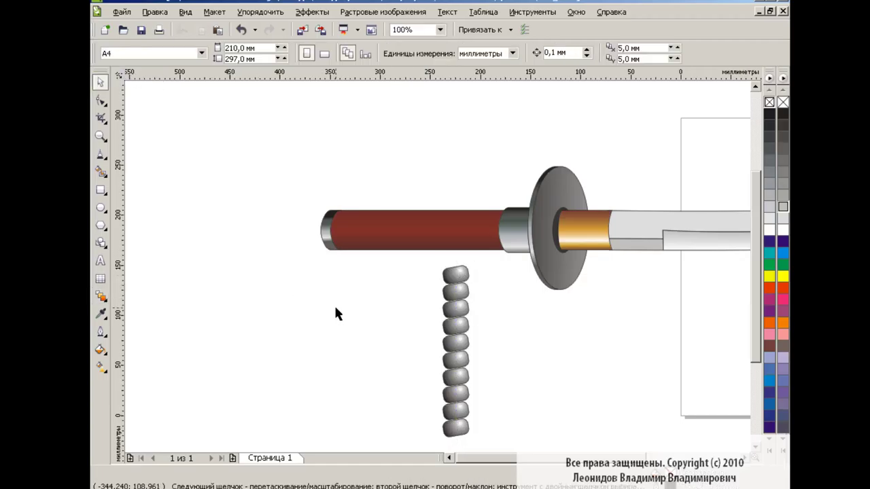
left_click(455, 312)
left_click(260, 12)
left_click(313, 163)
Duplicate the beads into a long vertical column of copies.
left_click_drag(430, 259, 500, 436)
left_click_drag(461, 348, 301, 179)
left_click_drag(296, 272, 307, 230)
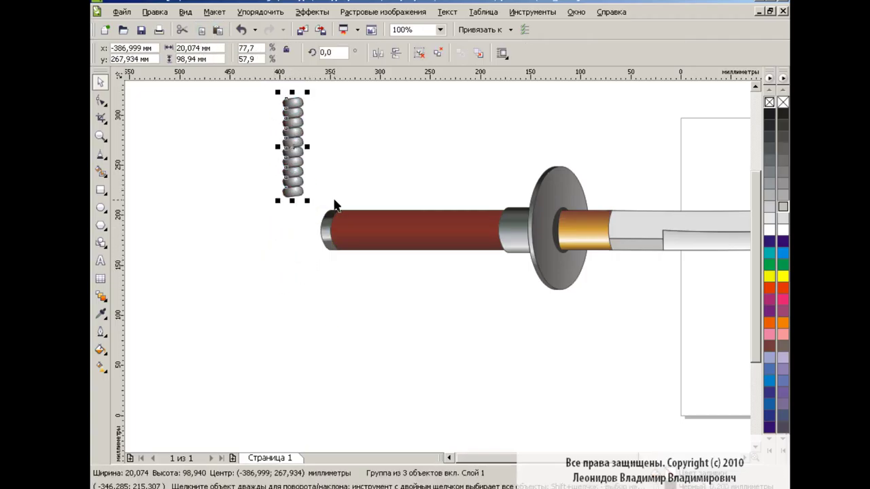
left_click_drag(294, 152, 295, 248)
left_click_drag(293, 149, 288, 347)
key("Escape")
Group the bead column, shrink it to about 23%, and move it toward the handle.
left_click_drag(310, 405, 297, 92)
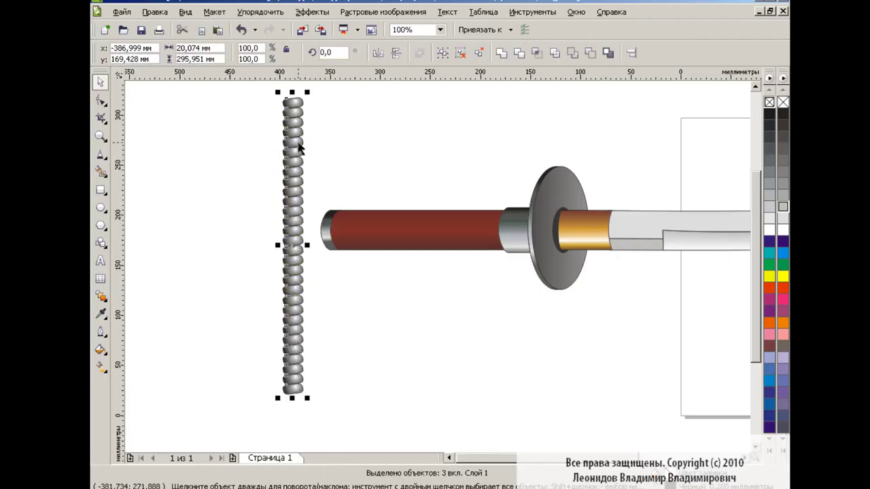
key("ctrl+g")
left_click(427, 319)
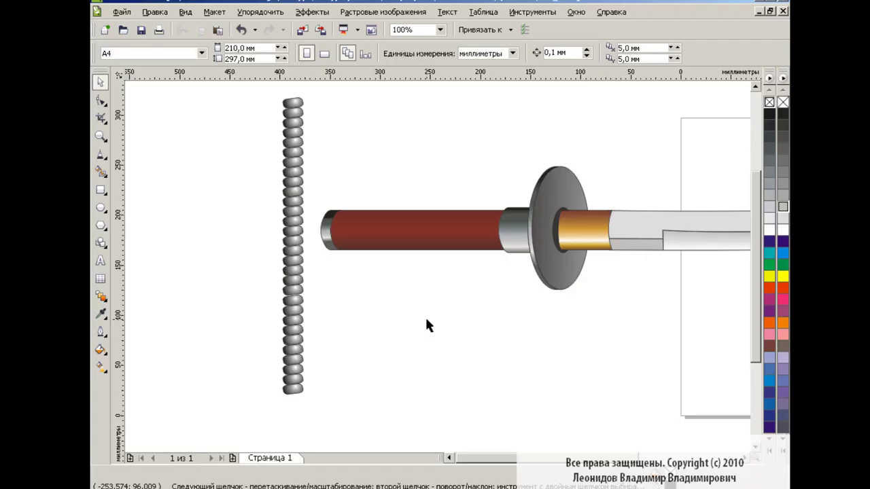
left_click(300, 224)
left_click_drag(304, 95, 288, 324)
left_click_drag(286, 357, 469, 305)
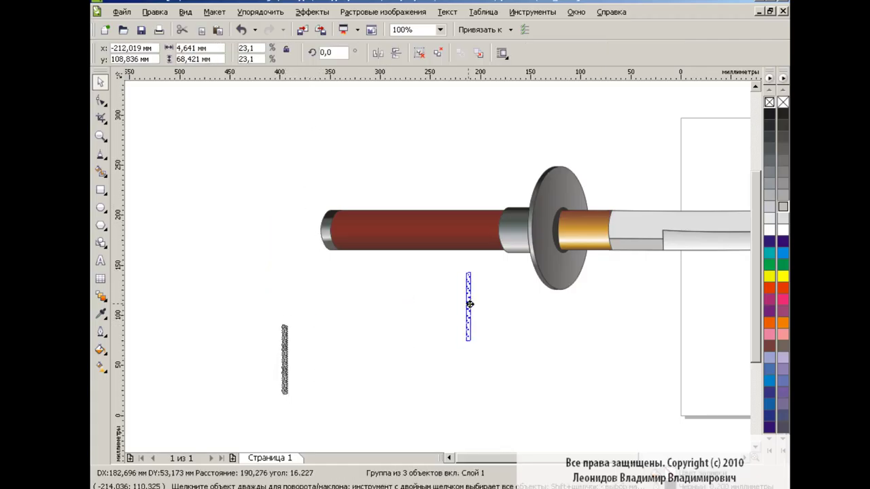
Zoom to 400% on the handle and shrink the bead column a little more.
left_click(440, 29)
left_click(413, 144)
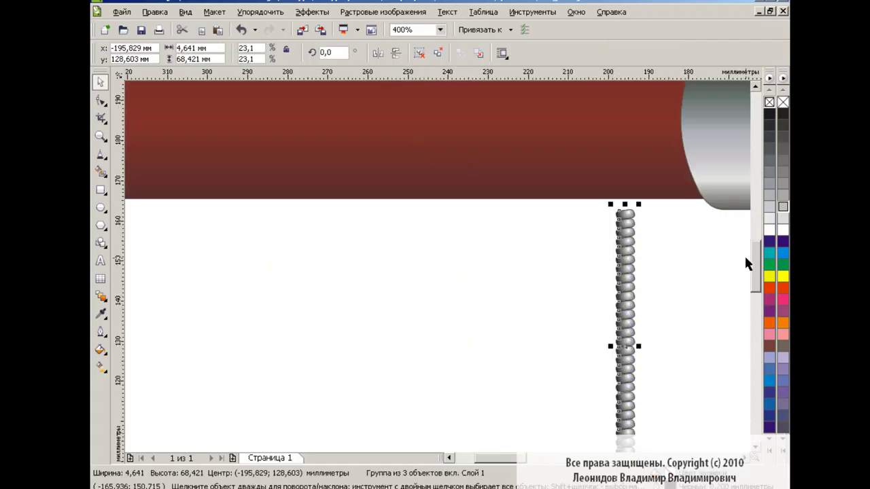
left_click_drag(755, 257, 756, 248)
left_click_drag(626, 385, 675, 178)
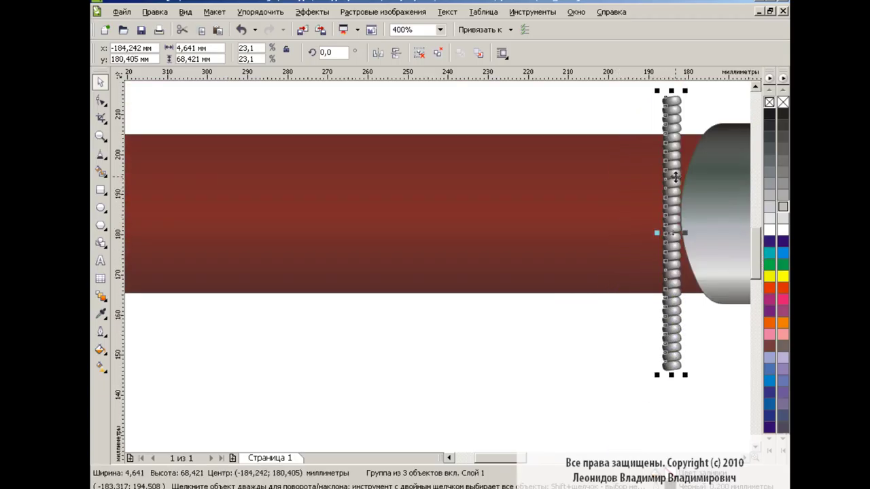
left_click_drag(687, 376, 683, 333)
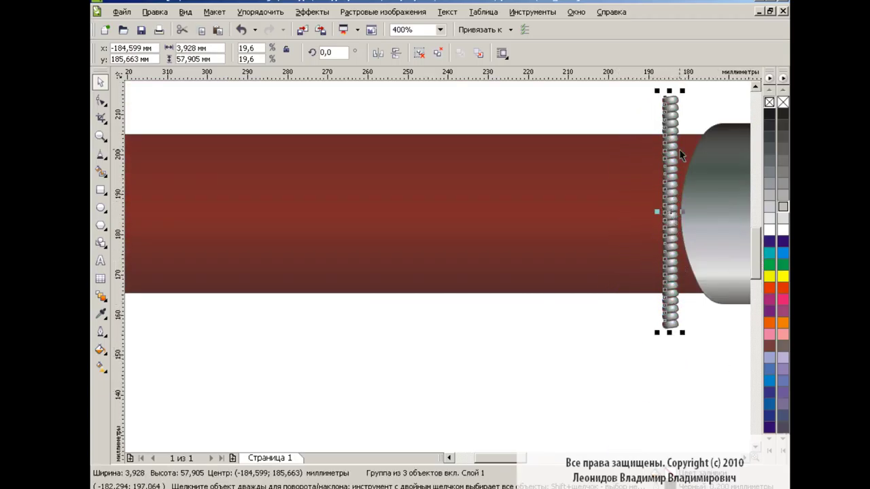
left_click_drag(683, 93, 682, 123)
Fit the column across the handle beside the grey collar, about 2.683 × 39.866 mm.
left_click_drag(670, 229, 674, 216)
left_click_drag(673, 321, 681, 299)
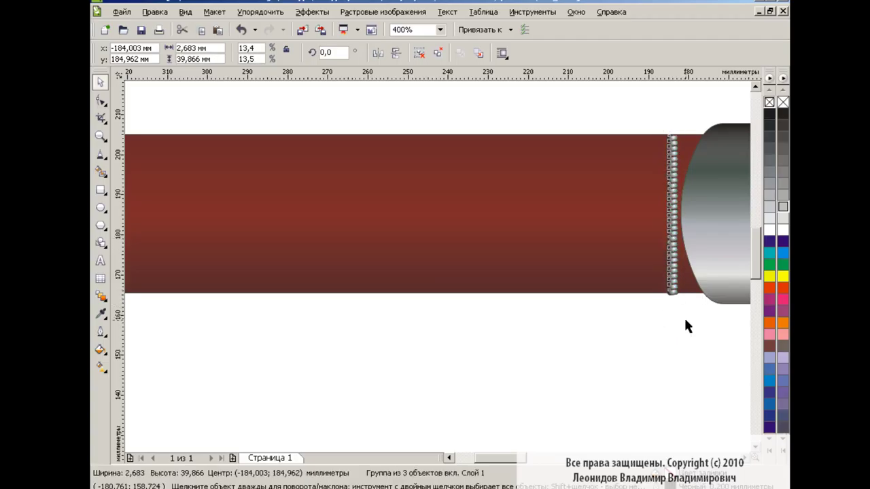
left_click(685, 326)
left_click(673, 204)
left_click_drag(672, 133, 671, 130)
left_click(669, 342)
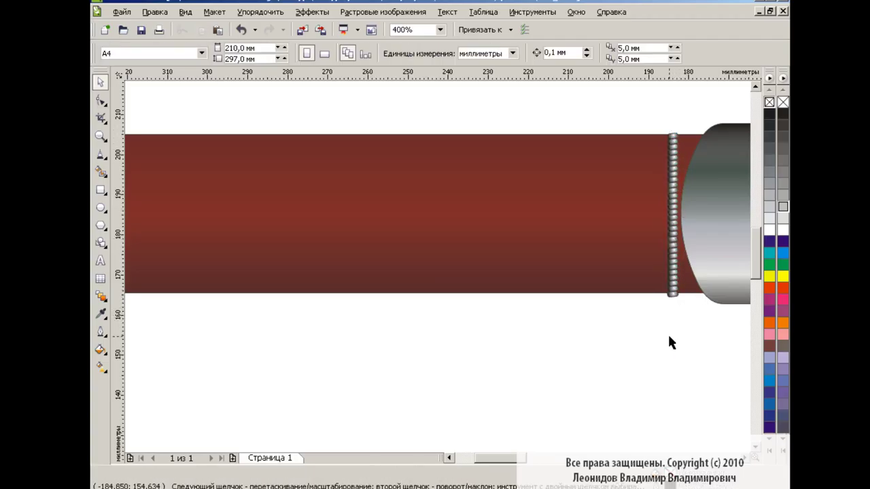
Copy the bead column just to its left and rotate the pair 180°.
left_click(673, 204)
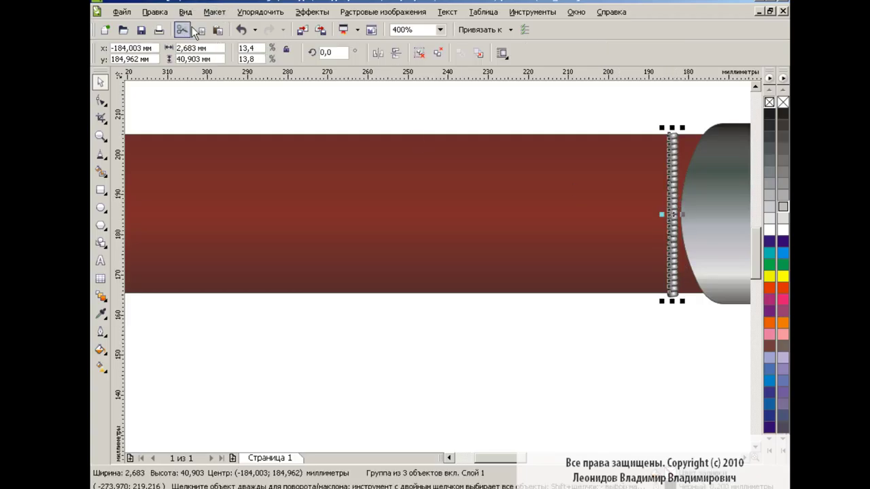
left_click_drag(671, 215, 661, 214)
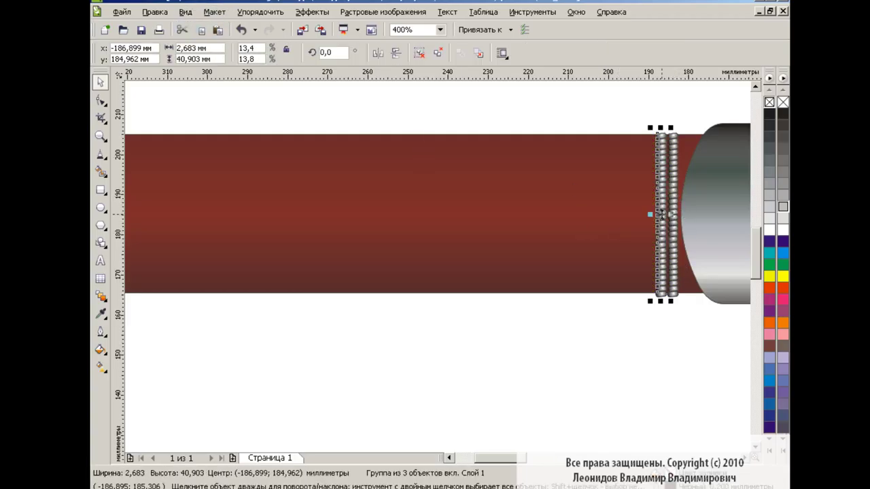
left_click(682, 343)
left_click(665, 229)
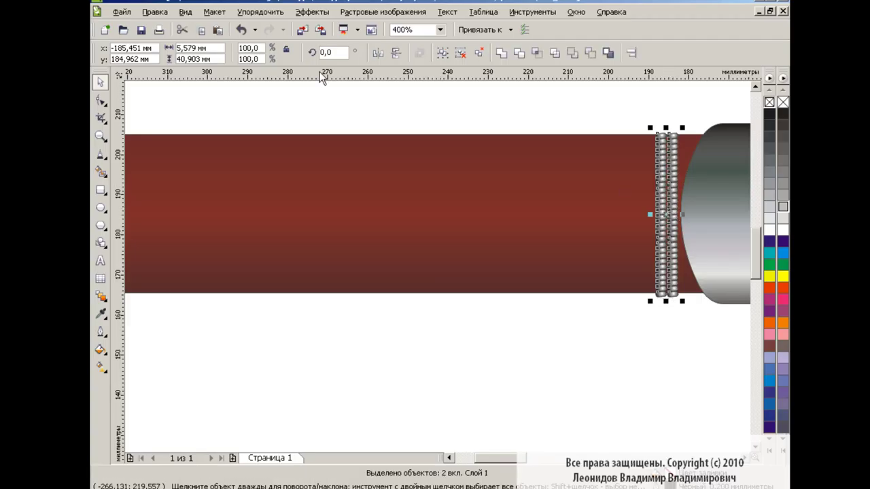
left_click(378, 53)
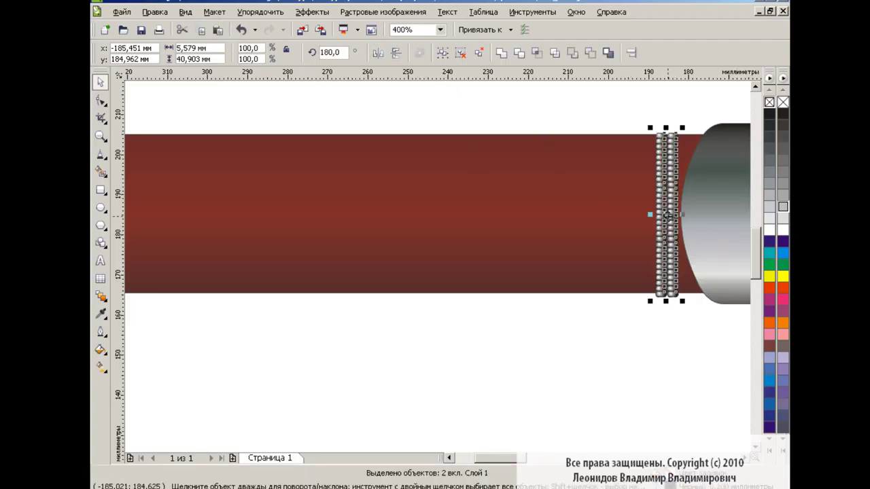
Copy the pair left, group all four columns, and drag a copy of the band further left.
left_click_drag(670, 214, 647, 214)
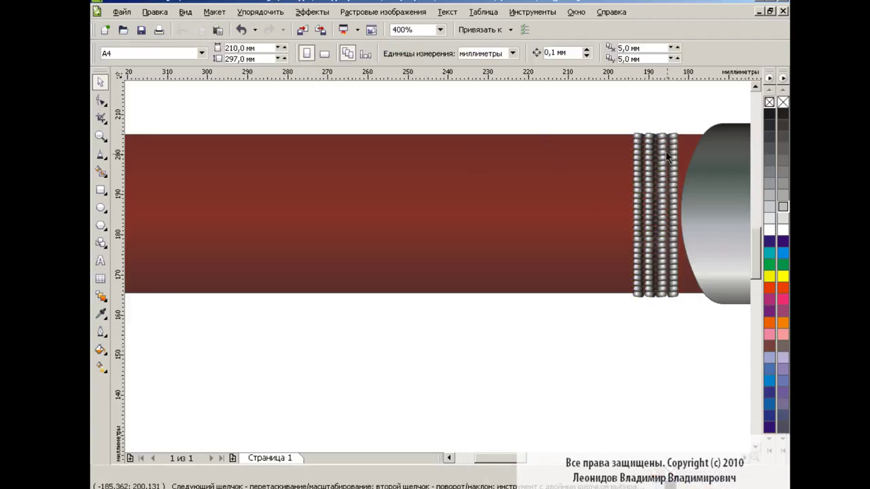
left_click(639, 216)
left_click(673, 216, "shift")
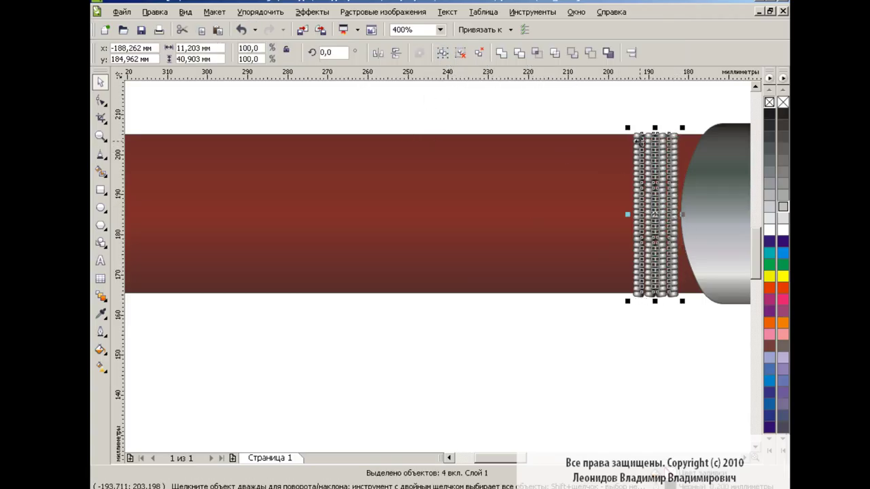
left_click(441, 52)
left_click_drag(654, 215, 584, 213)
left_click(579, 343)
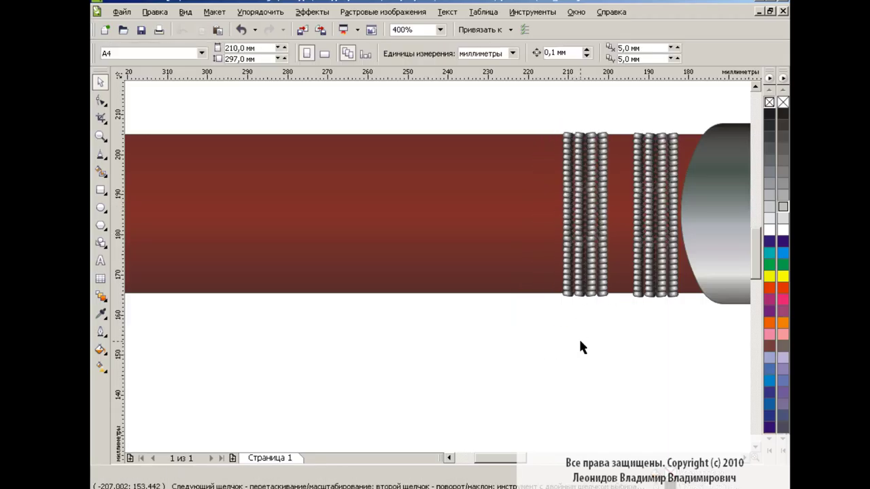
left_click(579, 196)
Apply an Envelope to the left bead band and try first node adjustments.
left_click(100, 297)
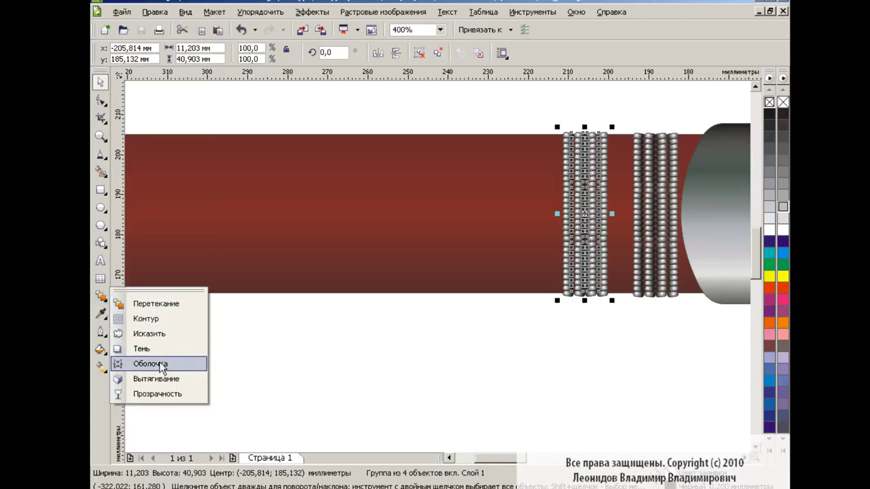
left_click(151, 364)
mouse_move(585, 297)
left_mouse_down()
mouse_move(585, 305)
mouse_move(567, 297)
left_mouse_up()
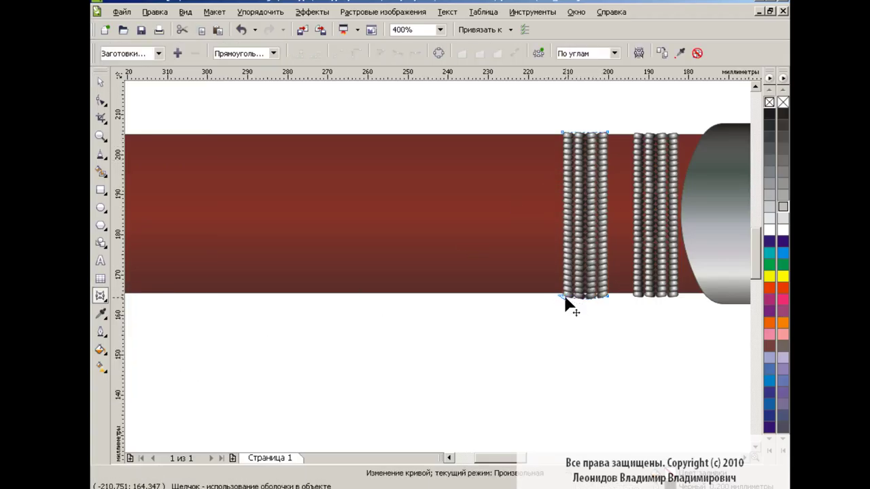
left_click_drag(587, 136, 586, 132)
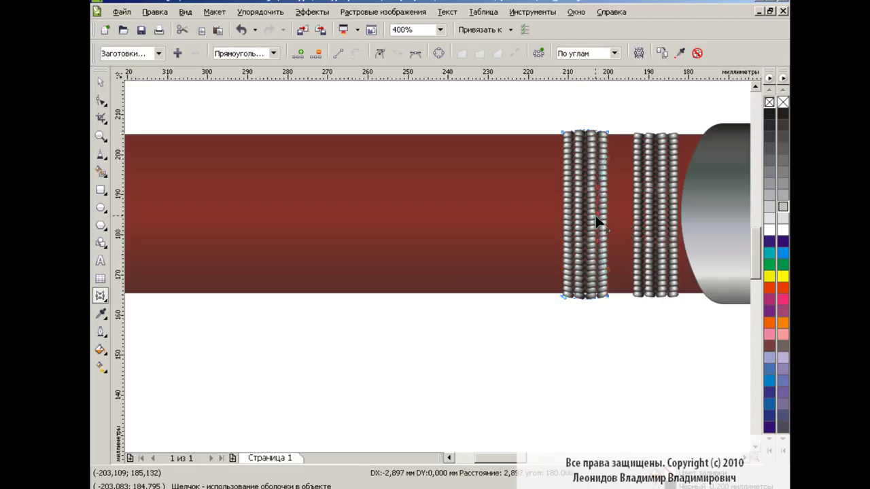
left_click_drag(602, 222, 577, 220)
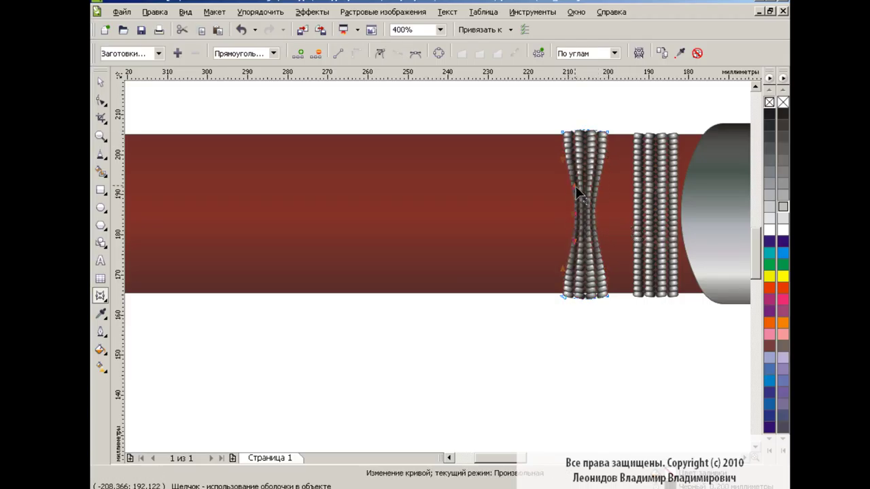
key("ctrl+z")
Pinch the band's envelope inward at mid-height into a symmetric waist.
mouse_move(582, 158)
left_mouse_down()
mouse_move(597, 217)
mouse_move(602, 193)
left_mouse_up()
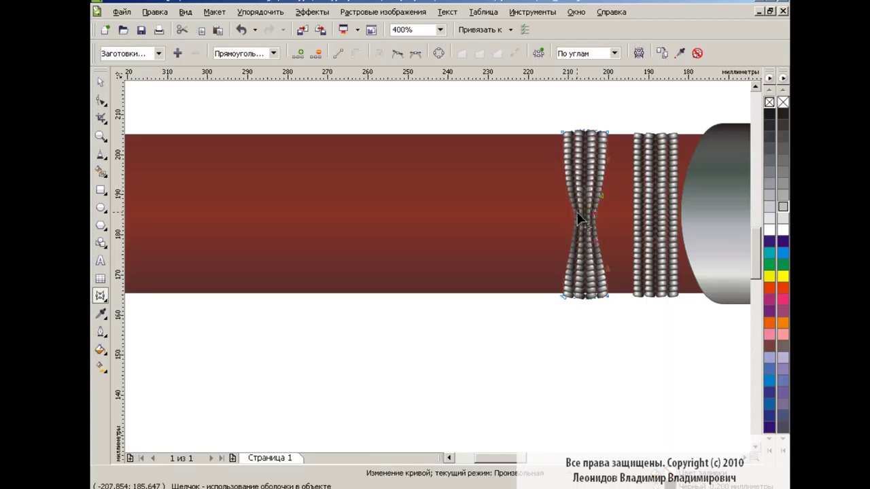
left_click_drag(565, 191, 596, 219)
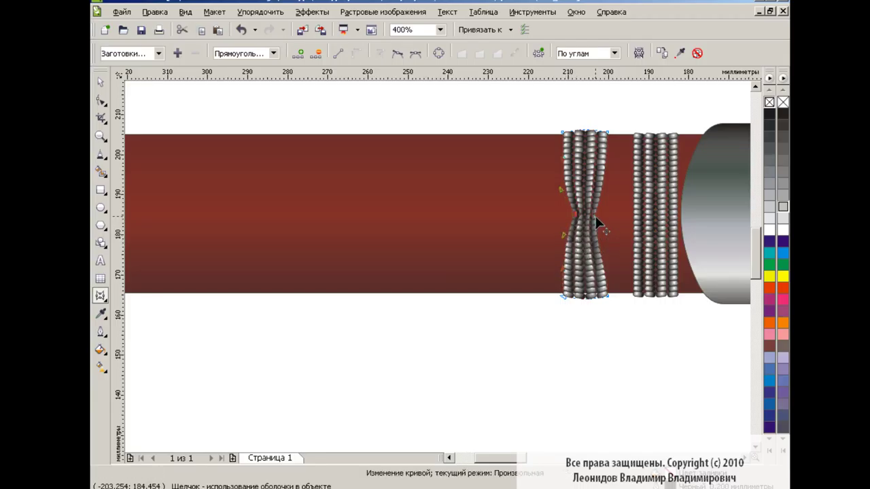
left_click_drag(597, 250, 606, 238)
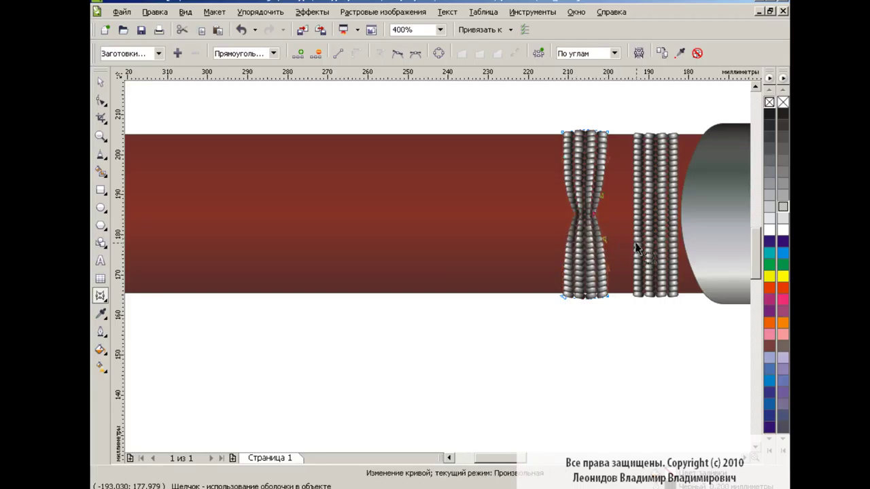
left_click_drag(607, 134, 557, 132)
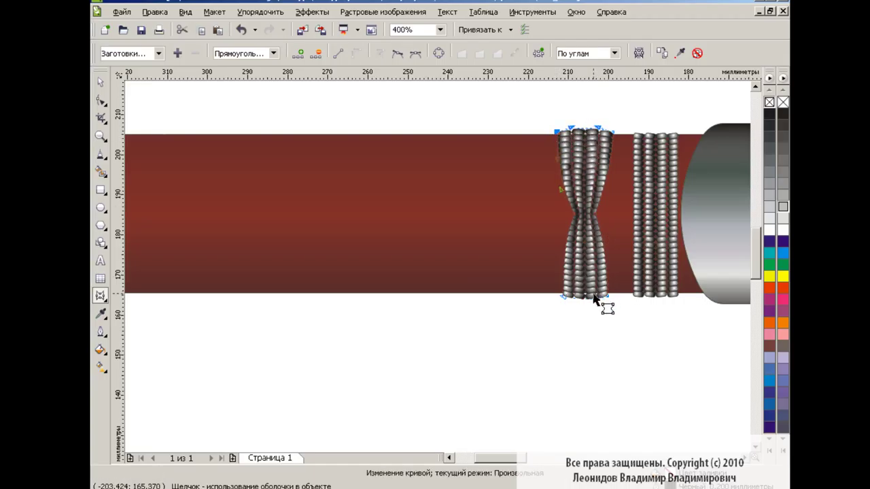
left_click_drag(563, 297, 559, 297)
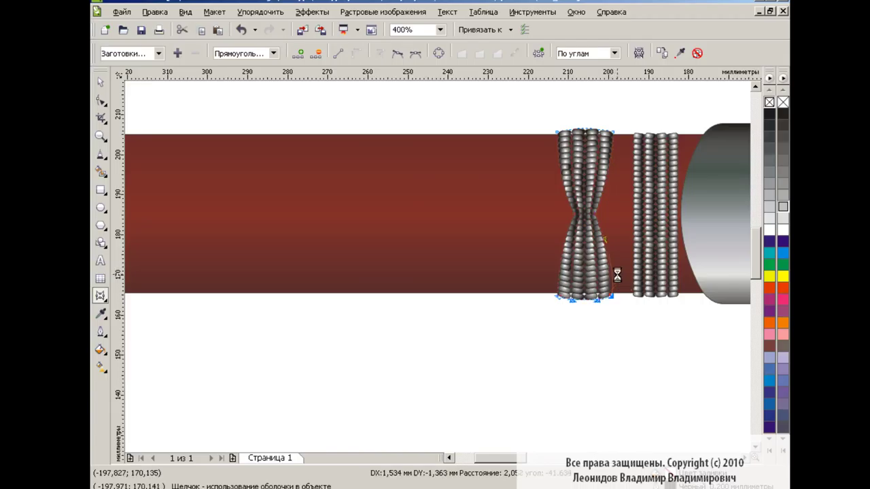
Reshape the band's bottom and top edges to complete the twisted hourglass.
left_click_drag(583, 317, 559, 277)
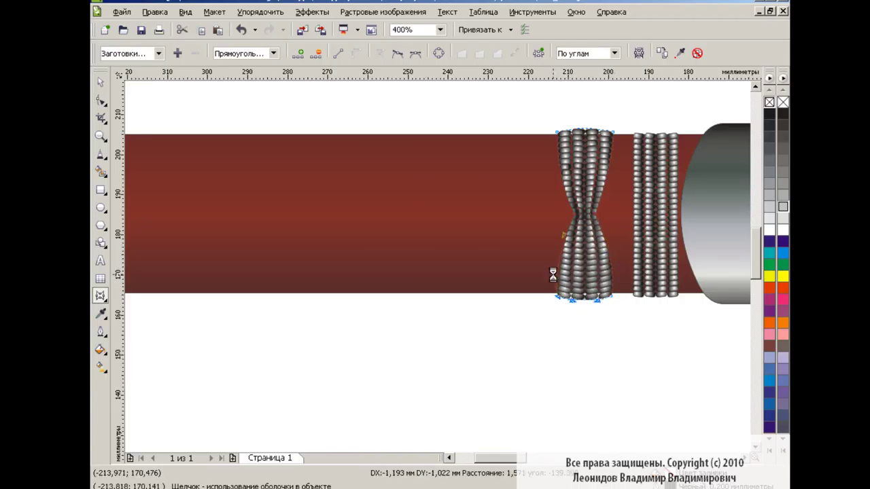
left_click(562, 240)
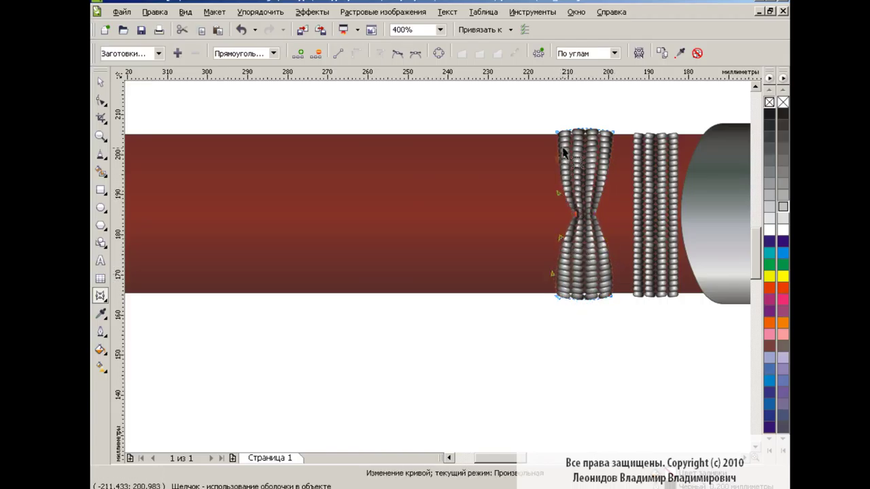
left_click_drag(564, 145, 562, 165)
left_click_drag(616, 144, 605, 195)
left_click(101, 82)
left_click(541, 346)
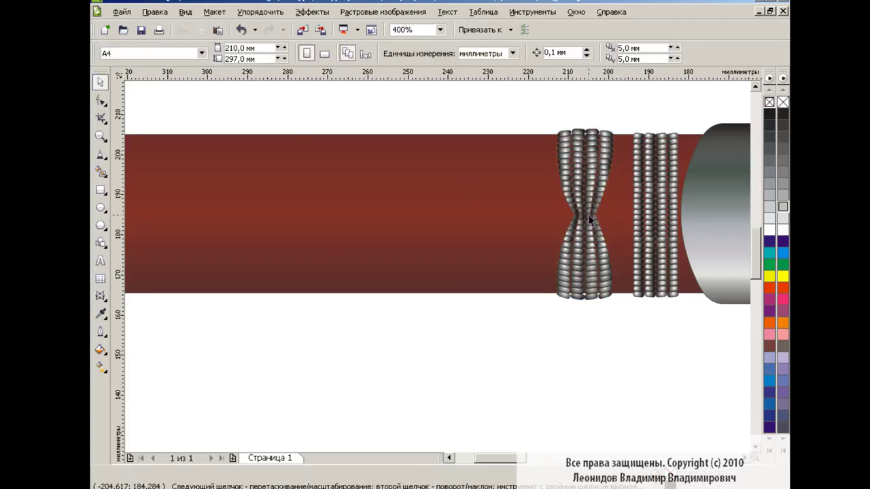
At 200% zoom, place two copies of the twisted band further left on the handle.
left_click(440, 29)
left_click(418, 126)
left_click(516, 233)
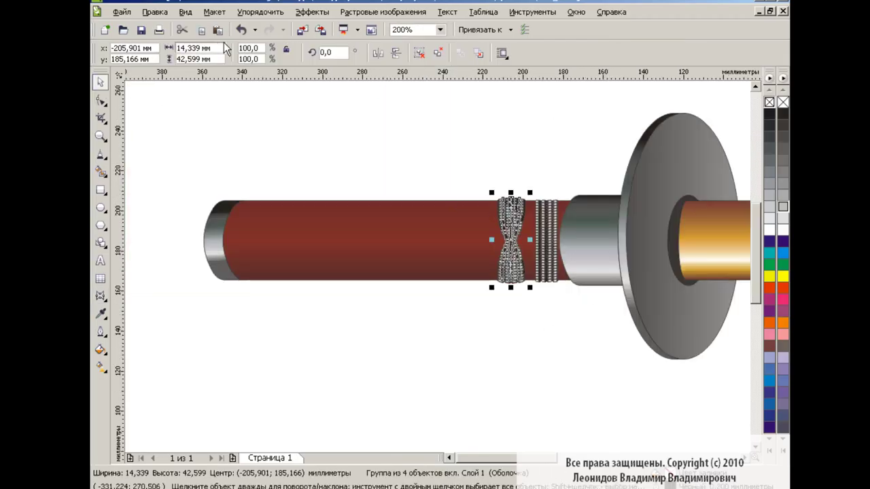
left_click_drag(510, 239, 484, 239)
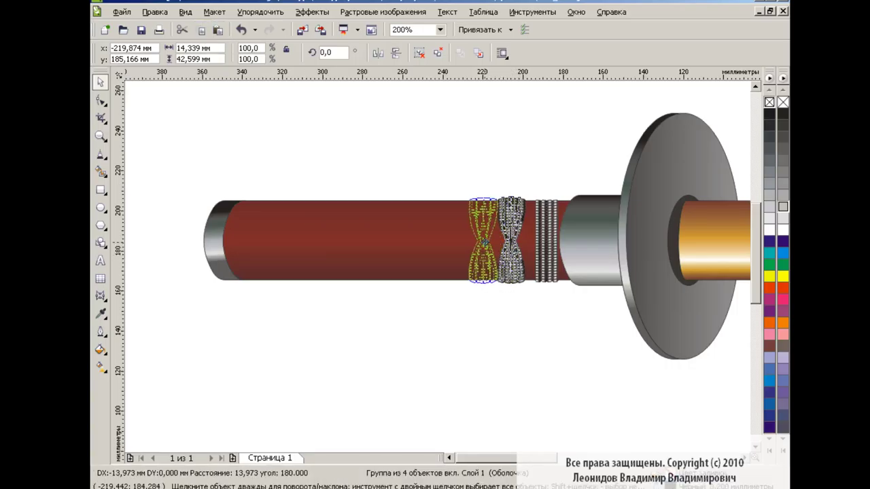
left_click(514, 326)
left_click(511, 237)
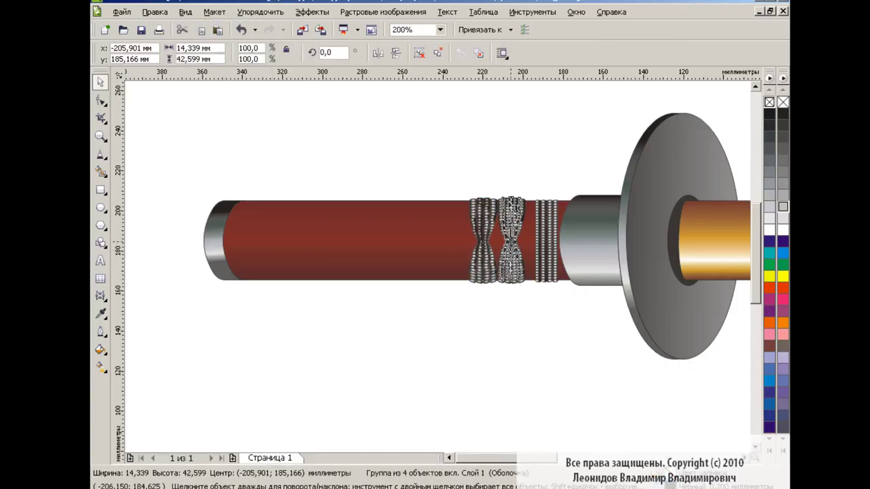
left_click_drag(511, 238, 455, 238)
Duplicate the three twisted bands and move the copy further left along the handle.
left_click_drag(533, 292, 339, 108)
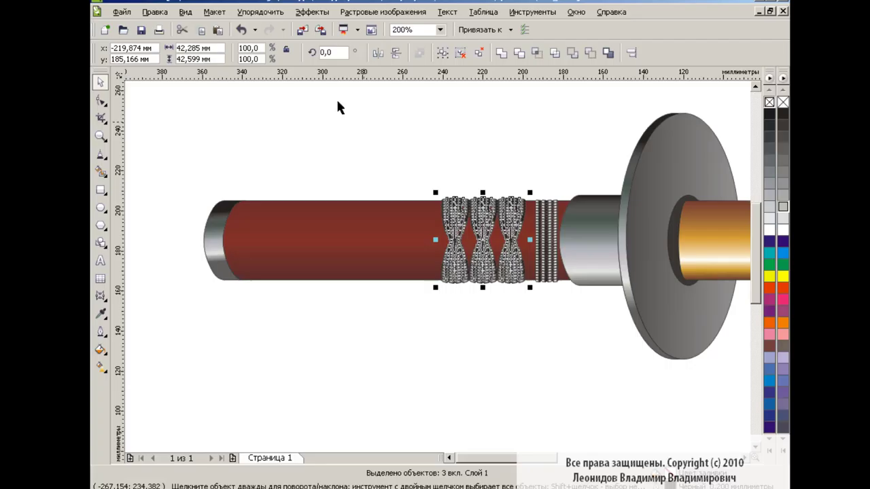
left_click(219, 32)
left_click_drag(483, 239, 398, 238)
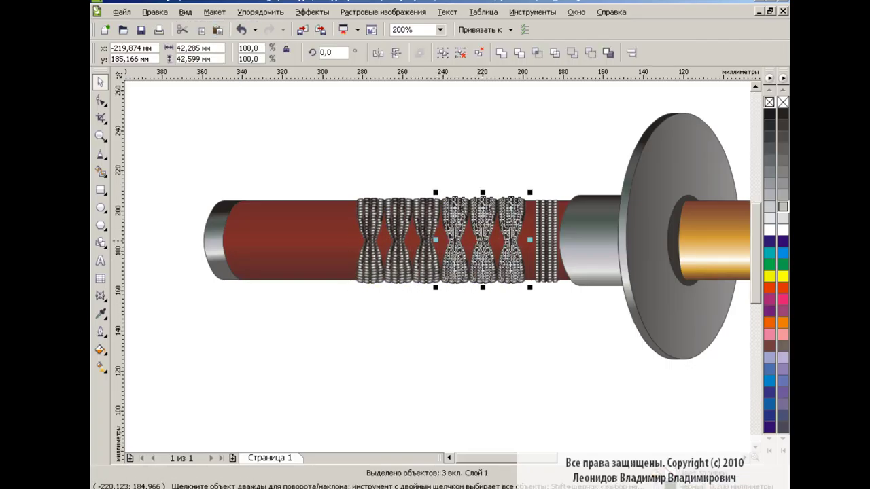
left_click_drag(482, 240, 315, 240)
Add one more band copy at the handle's left end, then view at 100%.
left_click(374, 232)
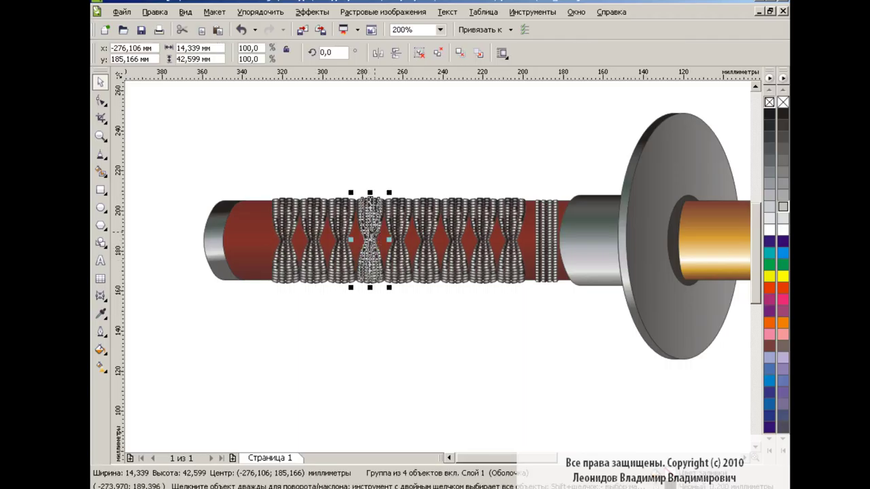
left_click(219, 32)
left_click_drag(370, 239, 256, 239)
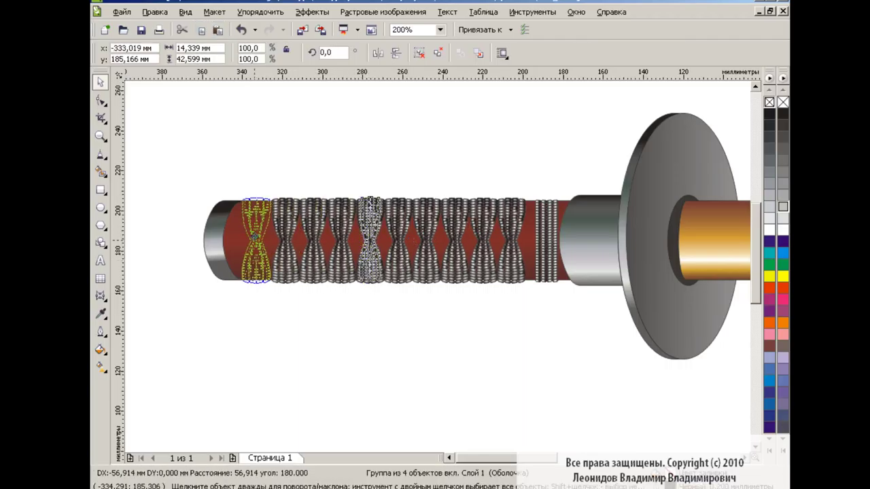
left_click(375, 336)
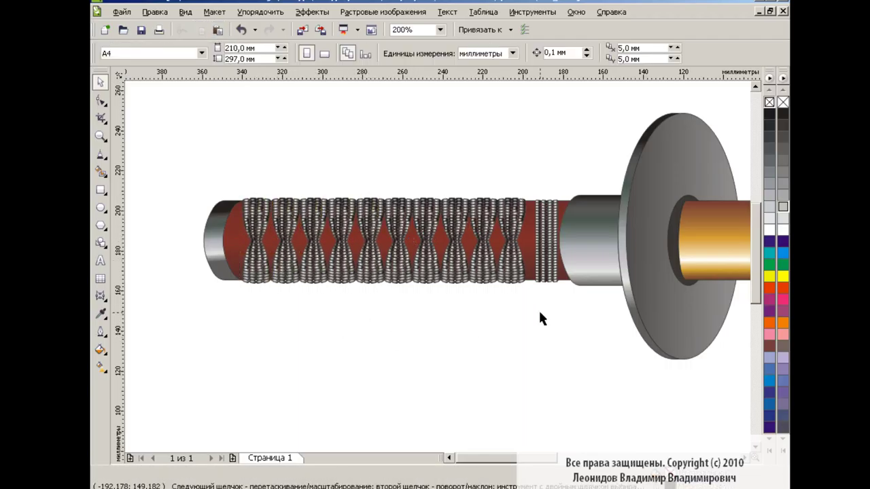
left_click(440, 30)
left_click(406, 112)
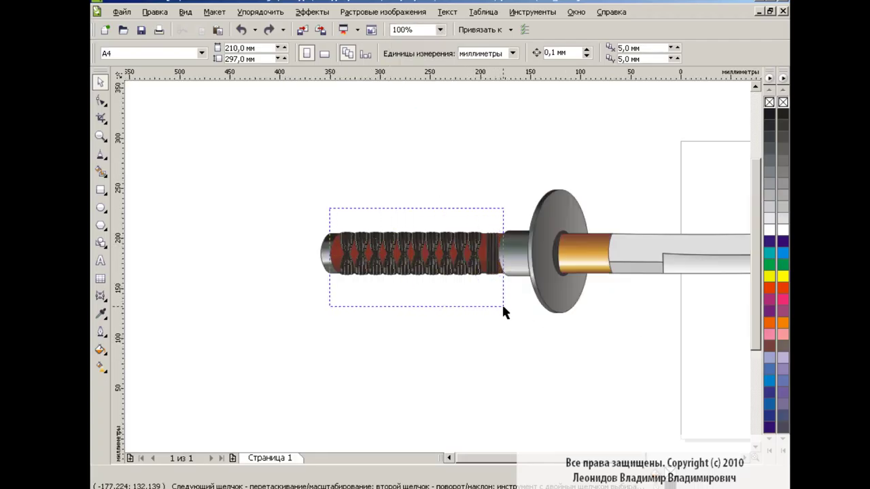
Inspect the handle at 200%, then zoom out to 50% to see the whole sword.
left_click_drag(340, 228, 503, 305)
left_click(465, 315)
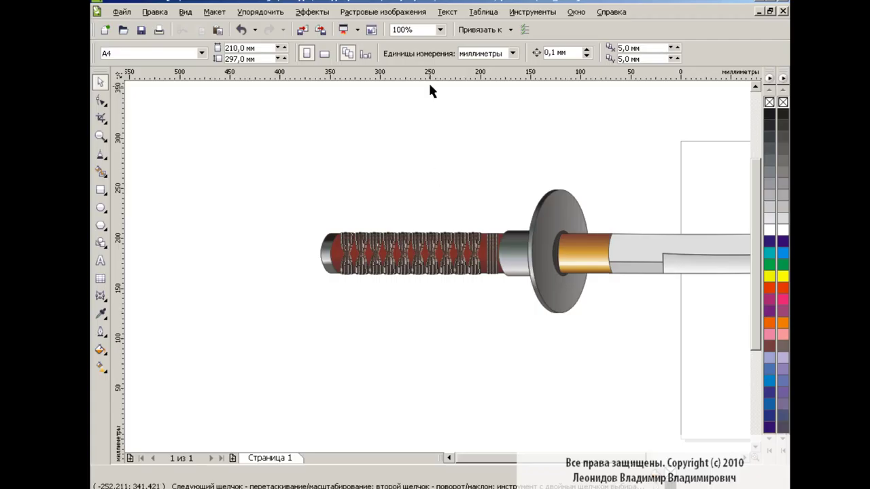
left_click(440, 29)
left_click(415, 123)
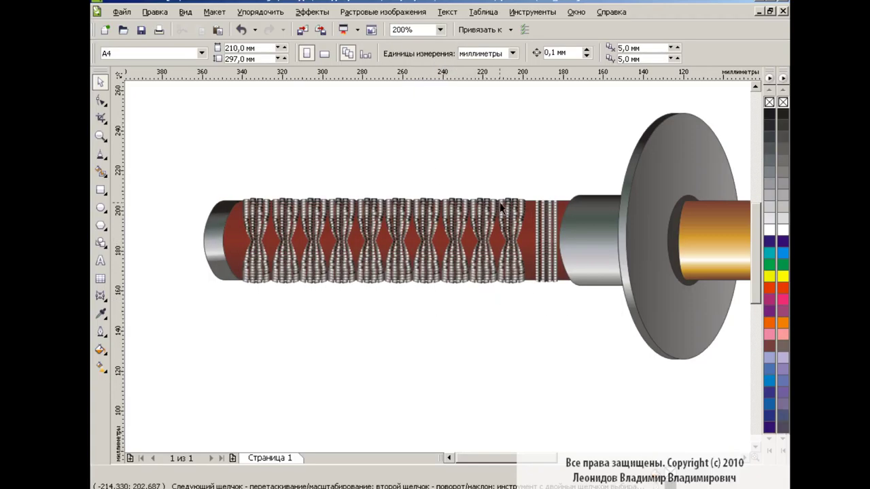
left_click(439, 29)
left_click(415, 113)
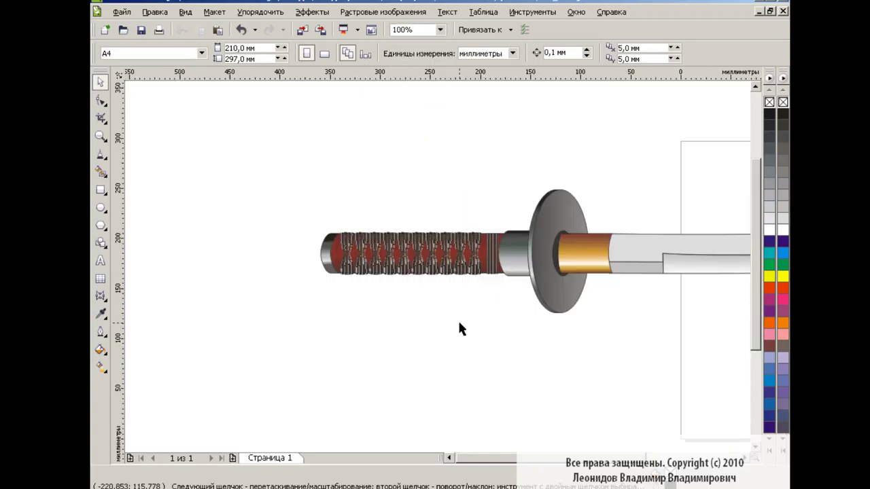
scroll(549, 461, "right", 3)
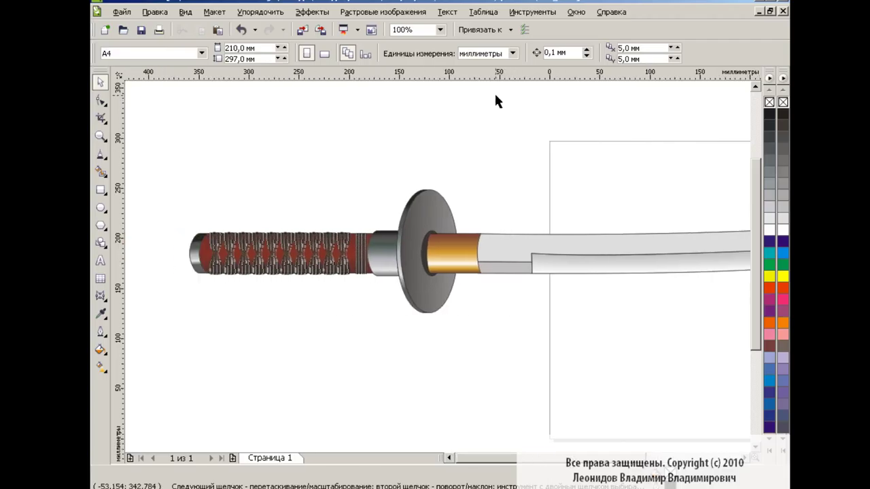
left_click(440, 29)
left_click(416, 93)
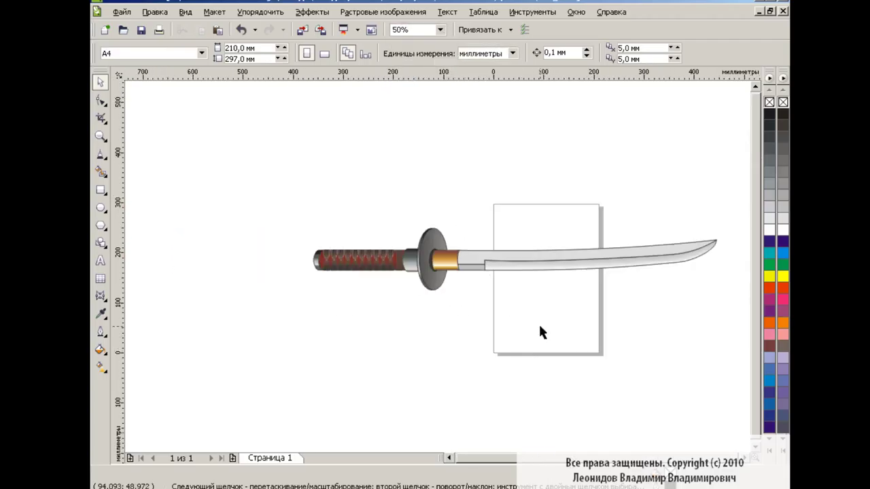
Group all 21 sword parts and scale the group to 35% onto the A4 page.
left_click_drag(287, 195, 728, 336)
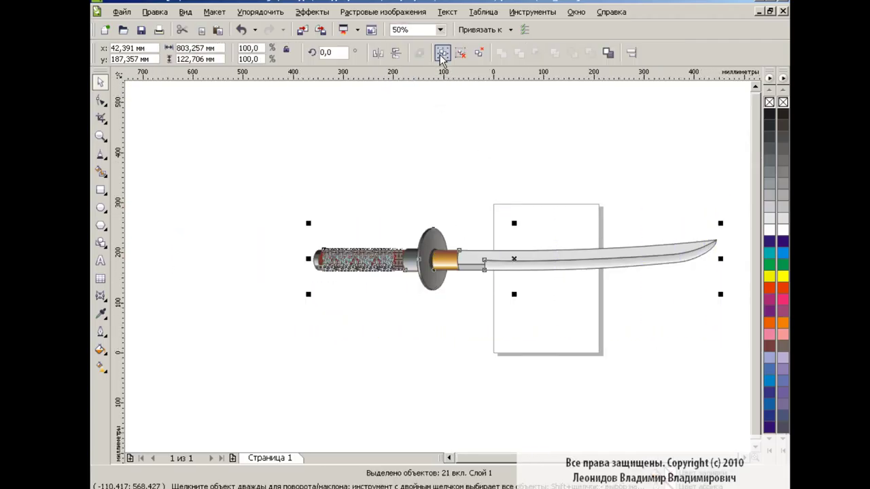
left_click(442, 53)
mouse_move(710, 299)
left_mouse_down()
mouse_move(440, 252)
mouse_move(570, 284)
left_mouse_up()
left_click(440, 29)
left_click(402, 128)
left_click(440, 29)
left_click(408, 120)
Scroll across and review the finished sword group on the page.
scroll(475, 286, "right", 3)
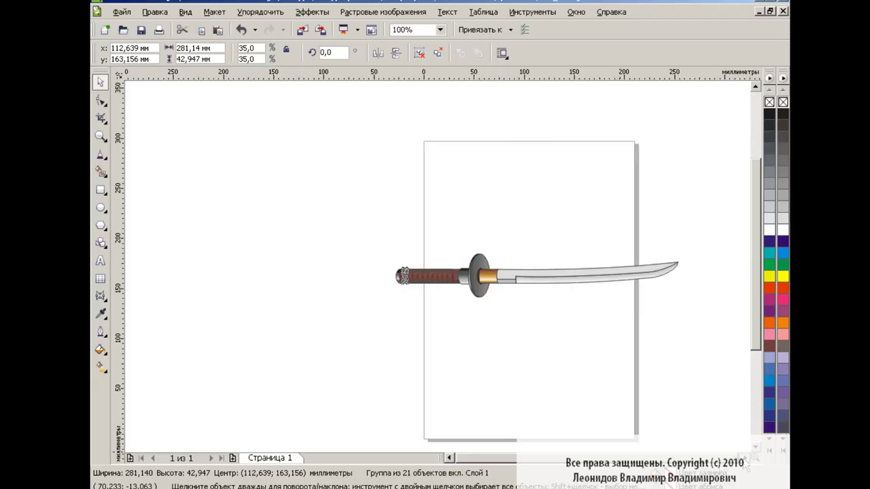
scroll(475, 286, "right", 1)
left_click(532, 299)
left_click(508, 281)
left_click(535, 301)
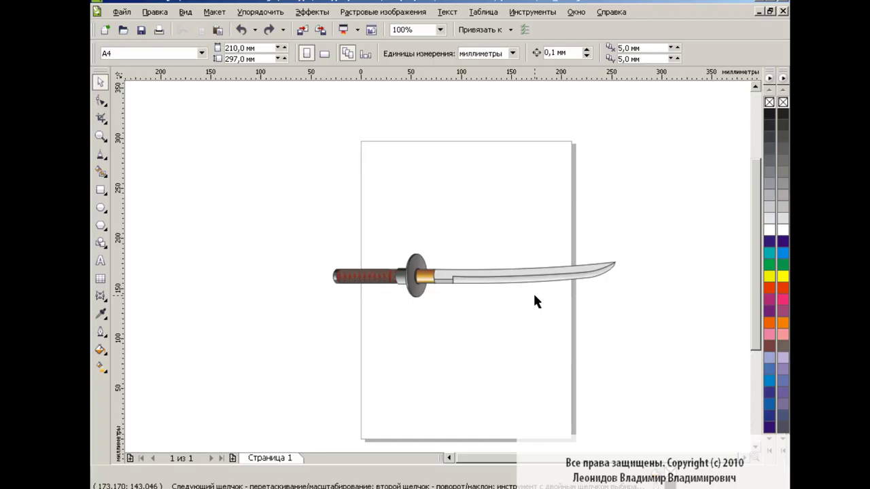
Move the katana above the page and freehand-draw a tall S-curve with spiral ends.
mouse_move(456, 282)
left_mouse_down()
mouse_move(462, 120)
mouse_move(453, 119)
left_mouse_up()
left_click(101, 154)
left_click(136, 161)
left_click(380, 199)
mouse_move(369, 204)
left_mouse_down()
mouse_move(382, 179)
mouse_move(414, 369)
mouse_move(466, 330)
mouse_move(469, 348)
mouse_move(459, 355)
left_mouse_up()
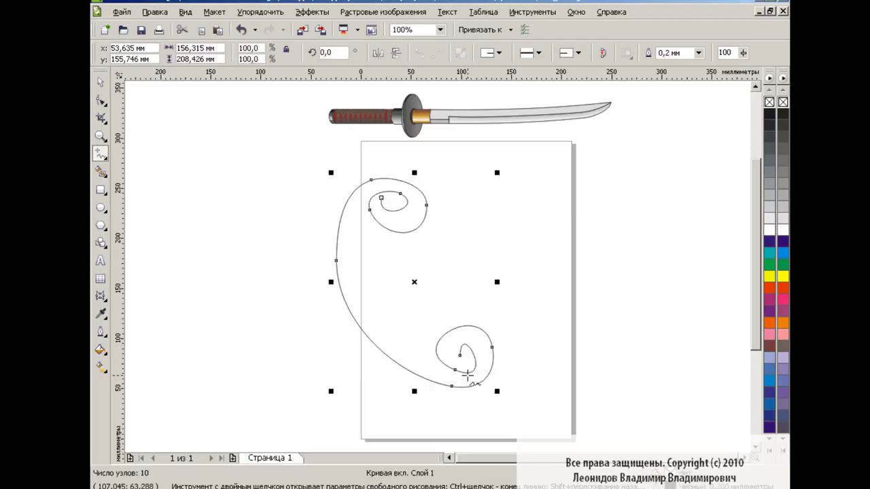
Reshape the lower and upper spiral curls by dragging their nodes with the Shape tool.
left_click(102, 101)
left_click(460, 355)
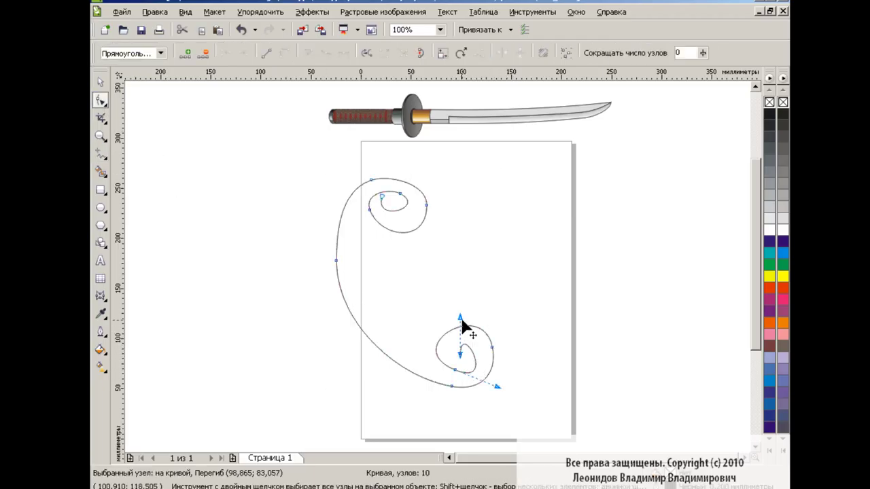
left_click(492, 347)
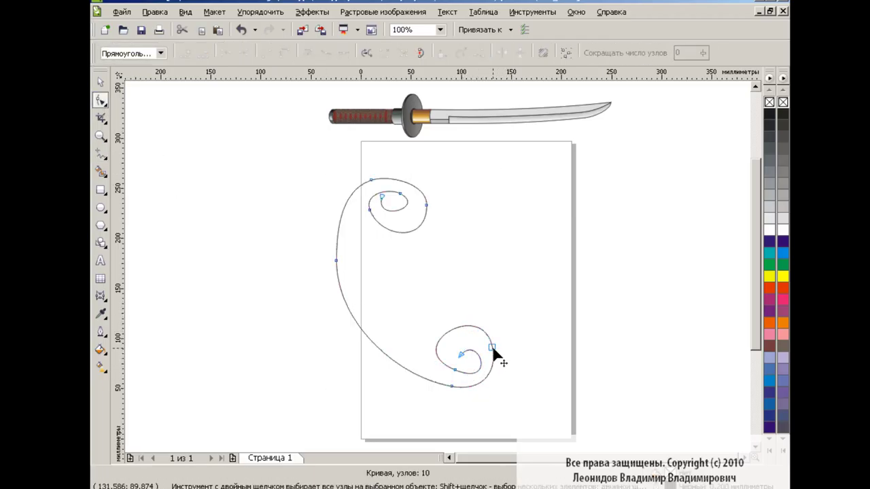
left_click(454, 369)
left_click_drag(399, 347, 412, 339)
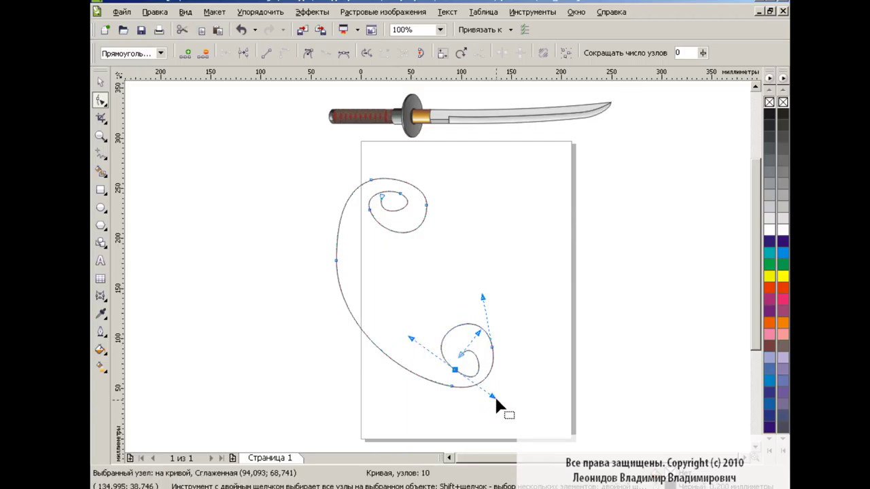
left_click(400, 194)
left_click(370, 211)
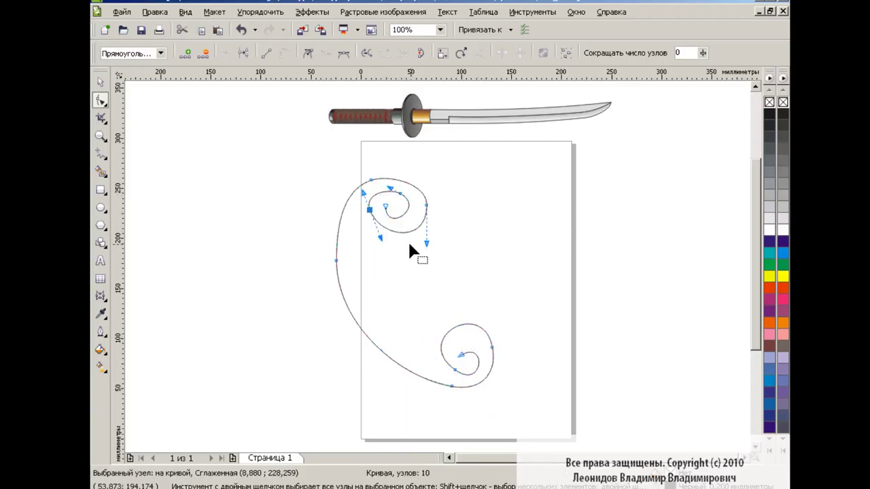
left_click_drag(380, 237, 369, 244)
left_click_drag(386, 210, 385, 214)
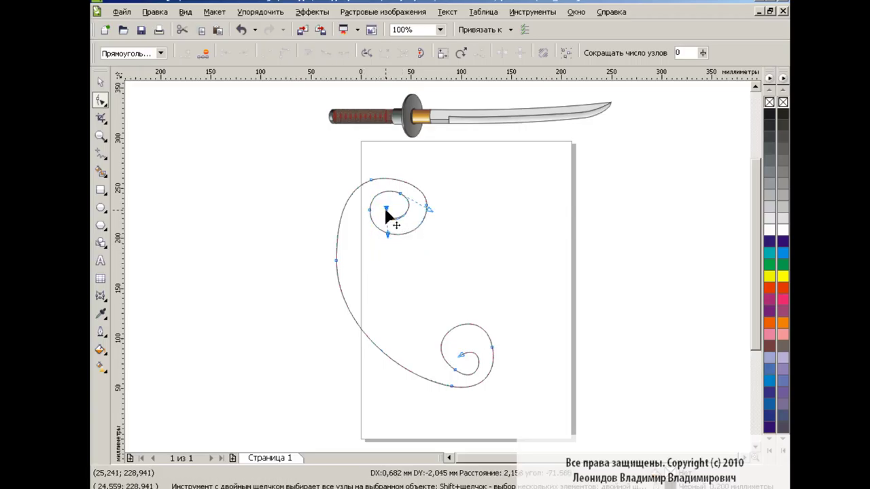
Refine the curve's left side, the lower spiral's inner nodes and the top arc.
left_click_drag(335, 263, 348, 246)
left_click(445, 392)
left_click_drag(535, 321, 435, 377)
left_click_drag(495, 349, 491, 360)
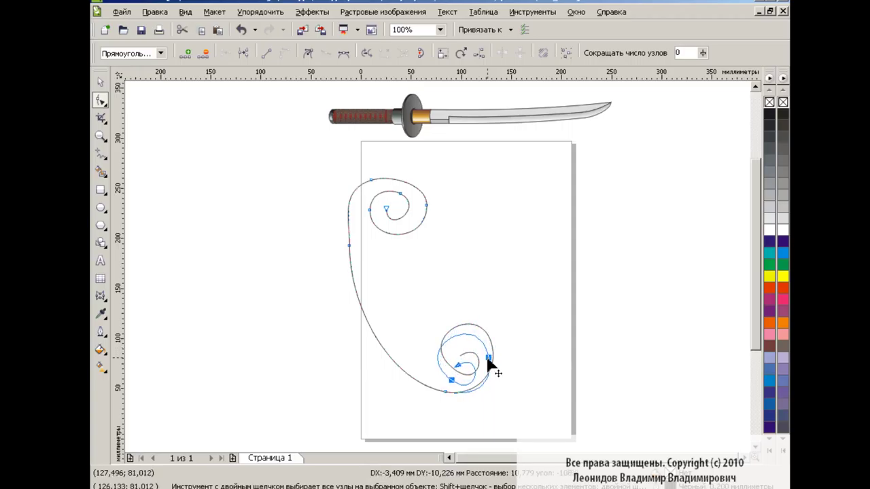
left_click(455, 414)
left_click_drag(477, 306, 408, 401)
left_click_drag(486, 365, 457, 379)
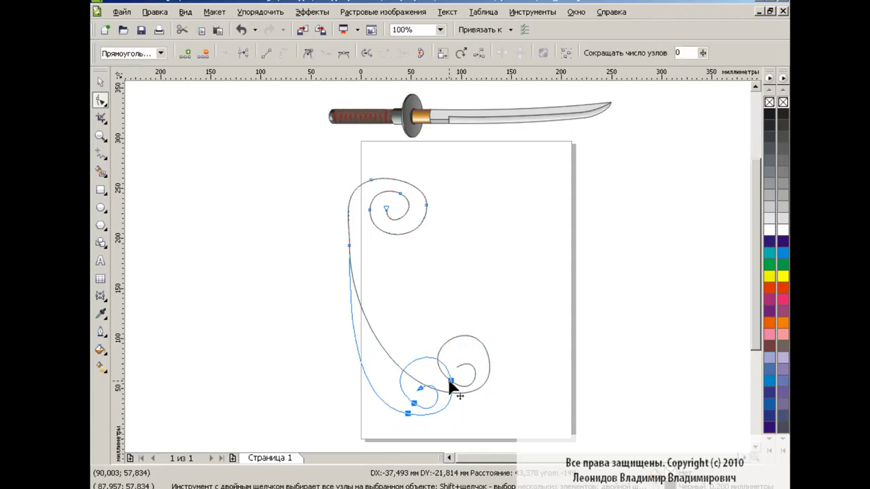
left_click_drag(349, 245, 342, 245)
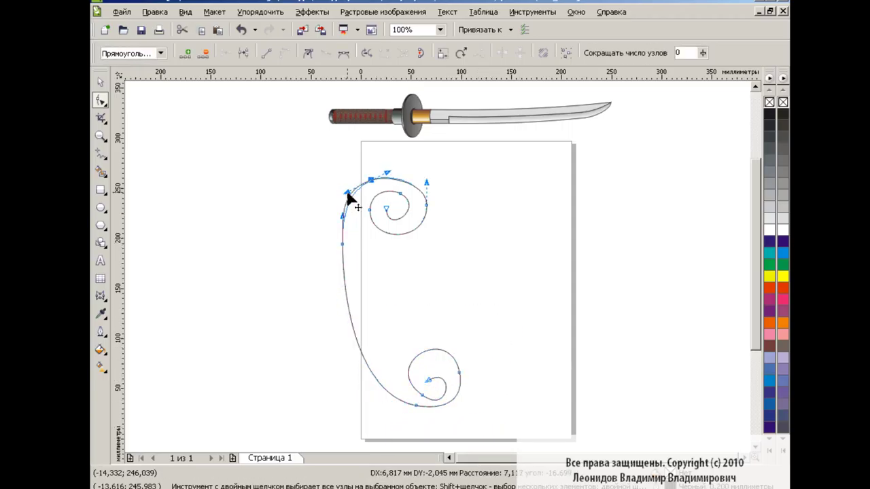
left_click_drag(349, 194, 396, 175)
left_click(463, 239)
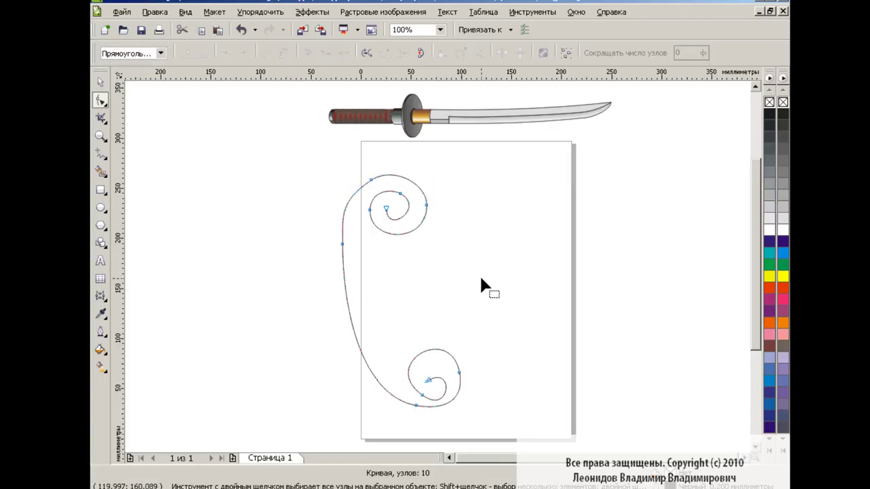
Fine-tune the lower spiral's curvature to finish the scroll-shaped curve.
key("space")
left_click(310, 293)
key("space")
left_click(443, 399)
left_click(422, 389)
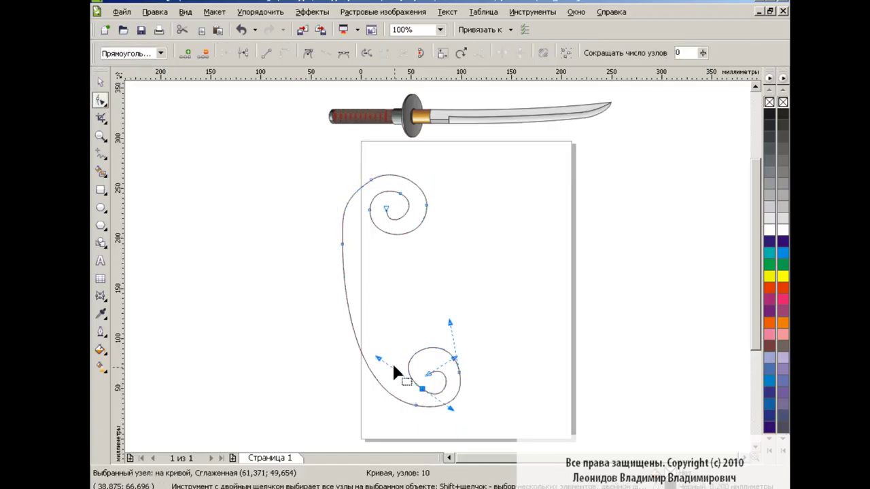
left_click_drag(381, 359, 389, 364)
left_click(533, 355)
key("space")
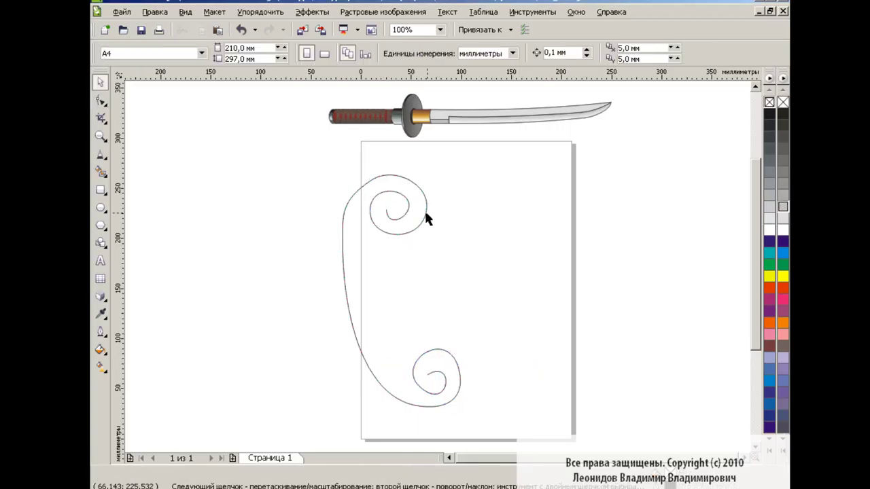
left_click(102, 297)
Give the spiral curve a parallel extrusion stretched out to the right.
left_click(171, 375)
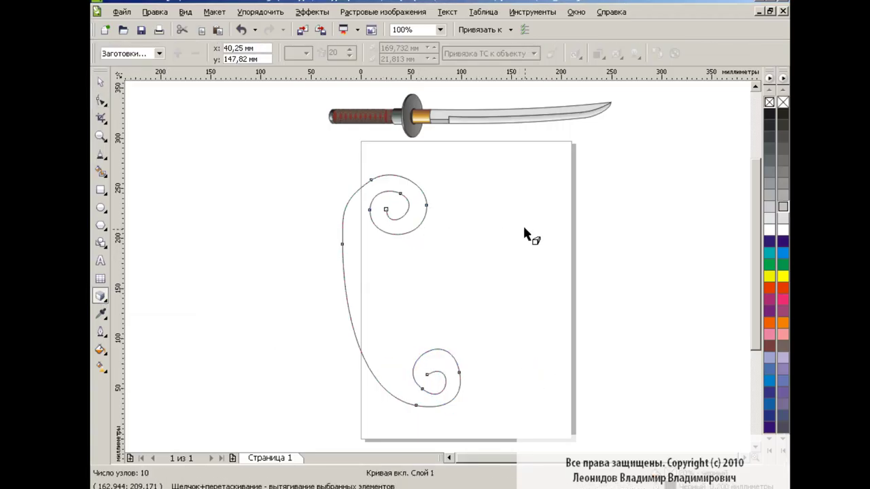
left_click_drag(344, 294, 566, 274)
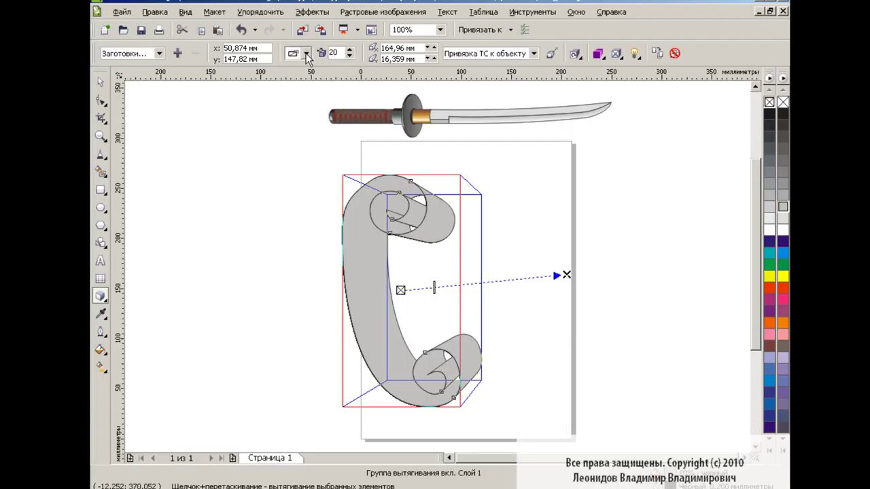
left_click(306, 53)
left_click(315, 93)
left_click_drag(566, 275, 614, 267)
left_click(101, 82)
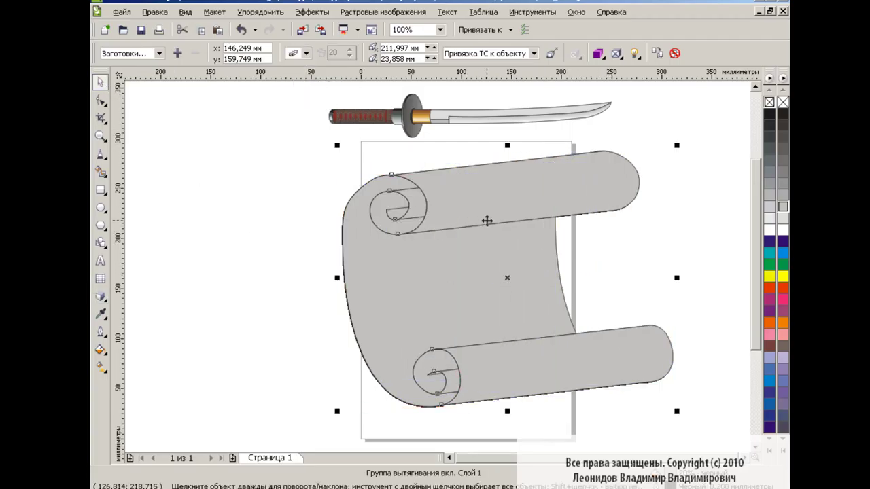
Break the extrude group apart and ungroup all the scroll pieces.
left_click(264, 13)
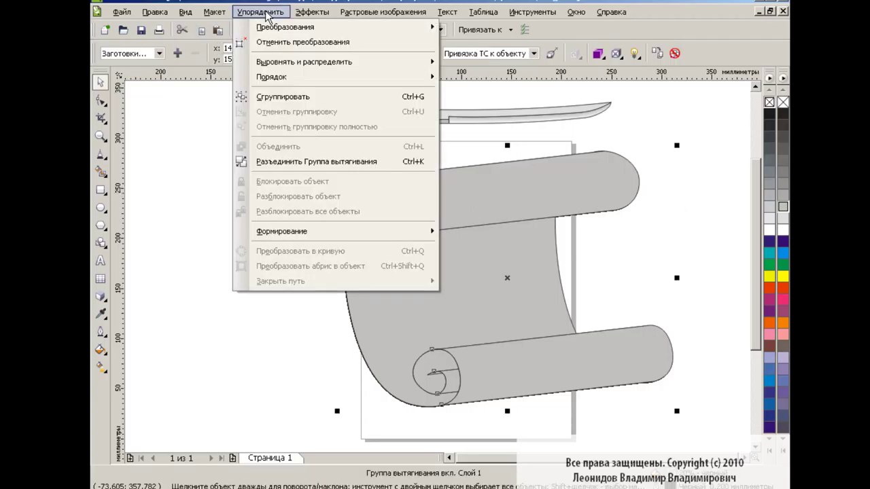
left_click(299, 162)
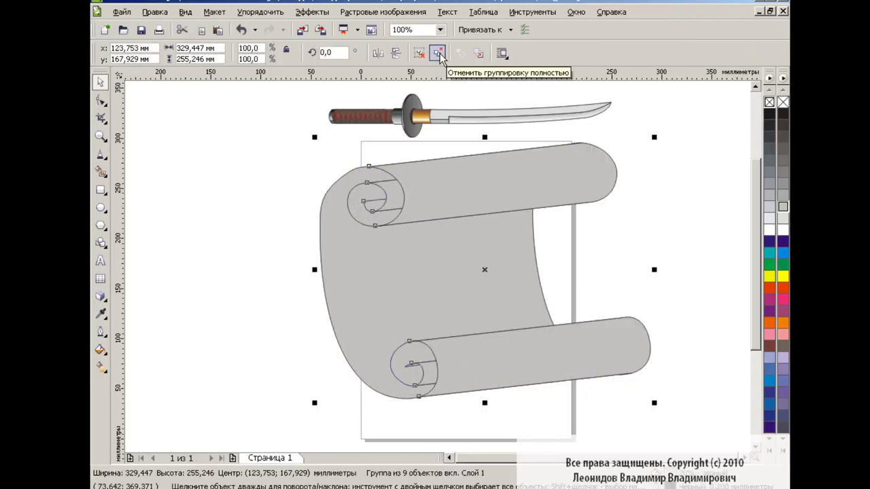
left_click(438, 52)
left_click(379, 194)
left_click(241, 29)
left_click(368, 204)
left_click_drag(359, 194, 322, 194)
left_click(241, 30)
left_click(265, 199)
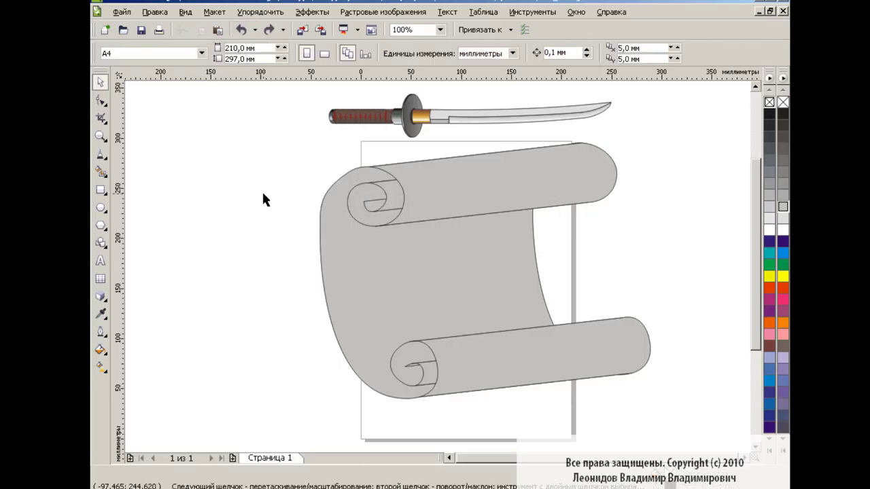
Fill all nine scroll pieces with a beige parchment bitmap pattern.
left_click_drag(292, 142, 675, 408)
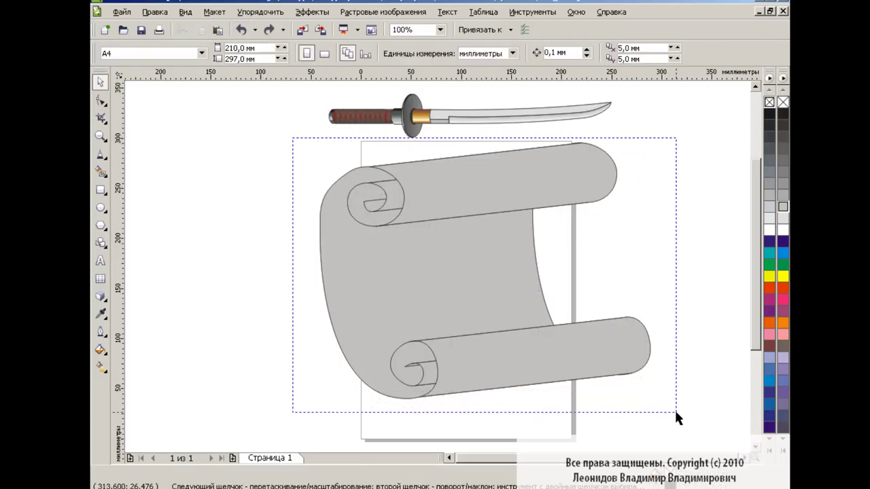
left_click(100, 349)
left_click(185, 386)
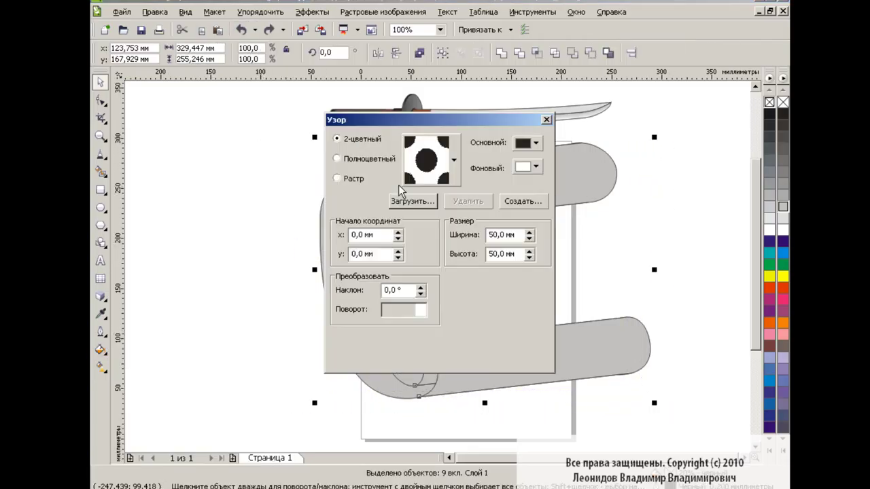
left_click(348, 180)
left_click(453, 160)
scroll(509, 237, "down", 2)
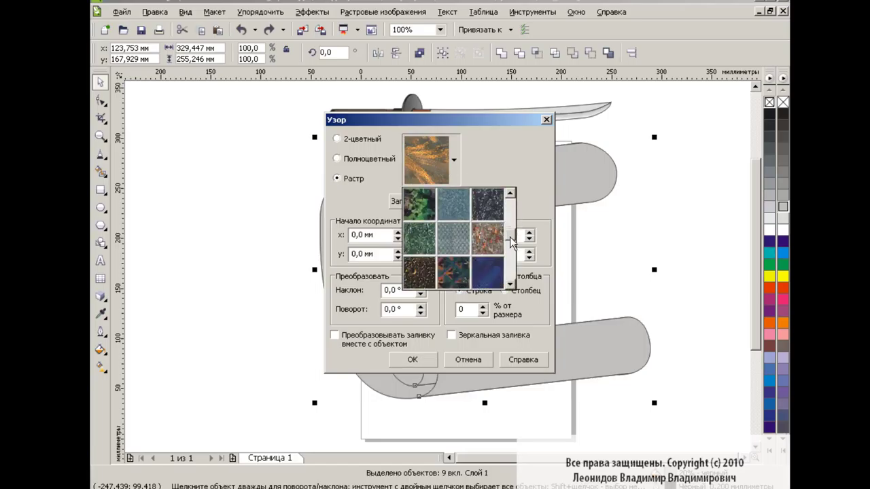
scroll(511, 265, "down", 2)
scroll(512, 277, "down", 2)
scroll(511, 278, "down", 2)
scroll(500, 252, "down", 2)
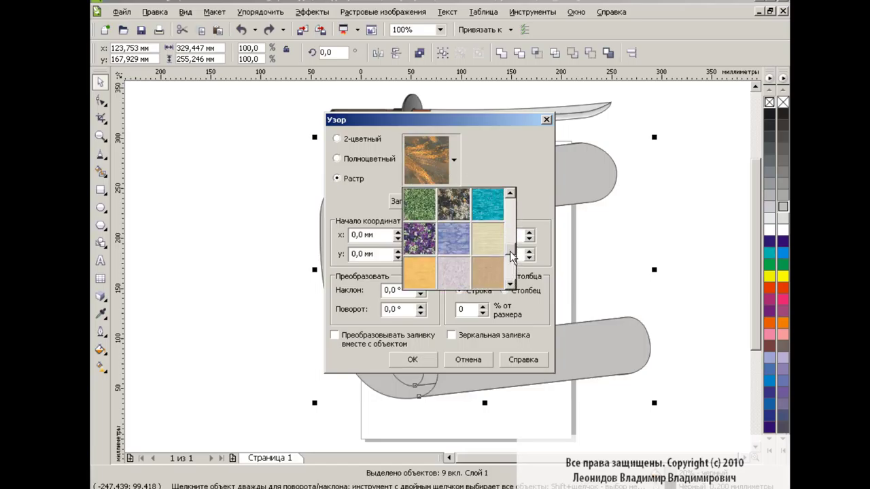
left_click(492, 236)
left_click(408, 360)
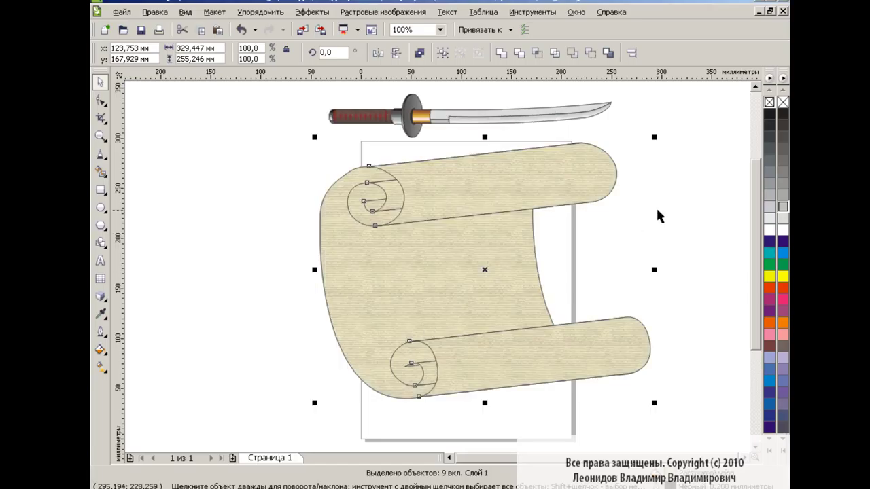
Resize and reposition the whole scroll on the page, making it taller.
left_click(658, 216)
left_click_drag(294, 141, 701, 423)
left_click_drag(658, 274, 505, 276)
mouse_move(418, 278)
left_mouse_down()
mouse_move(469, 236)
mouse_move(476, 245)
left_mouse_up()
left_click_drag(468, 431, 466, 456)
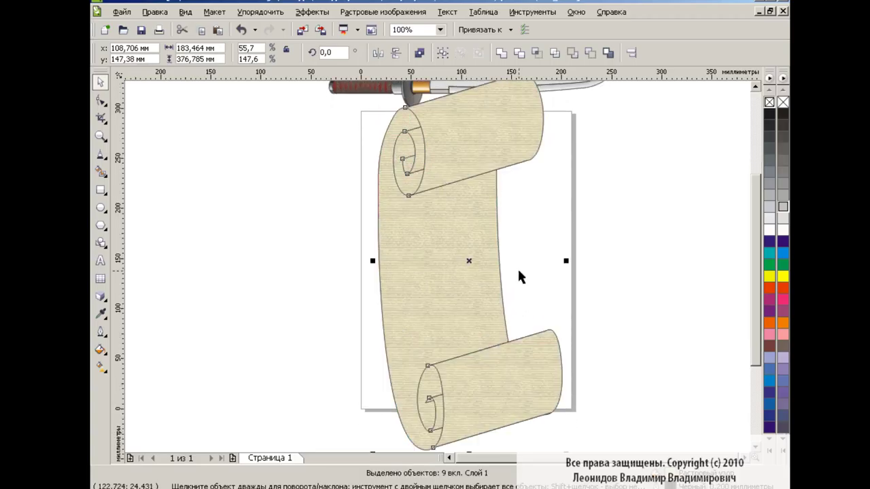
left_click_drag(565, 259, 642, 259)
left_click_drag(514, 259, 505, 259)
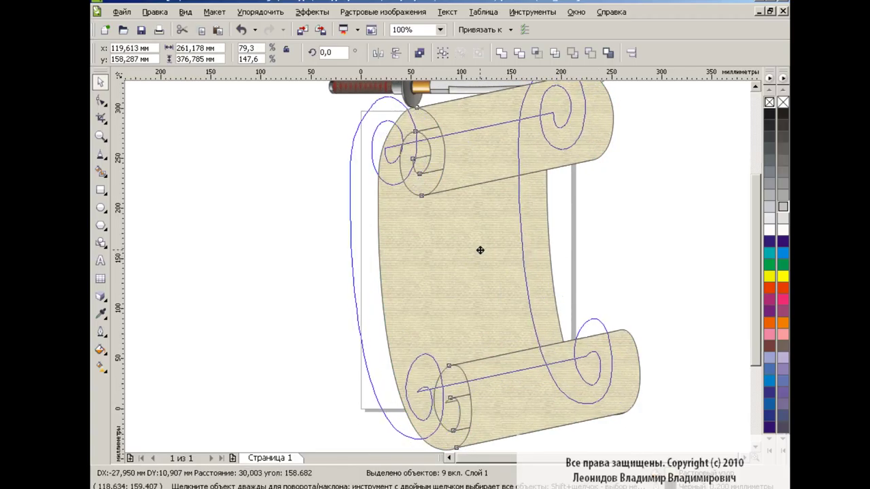
scroll(754, 265, "up", 1)
scroll(754, 265, "up", 1)
left_click(681, 224)
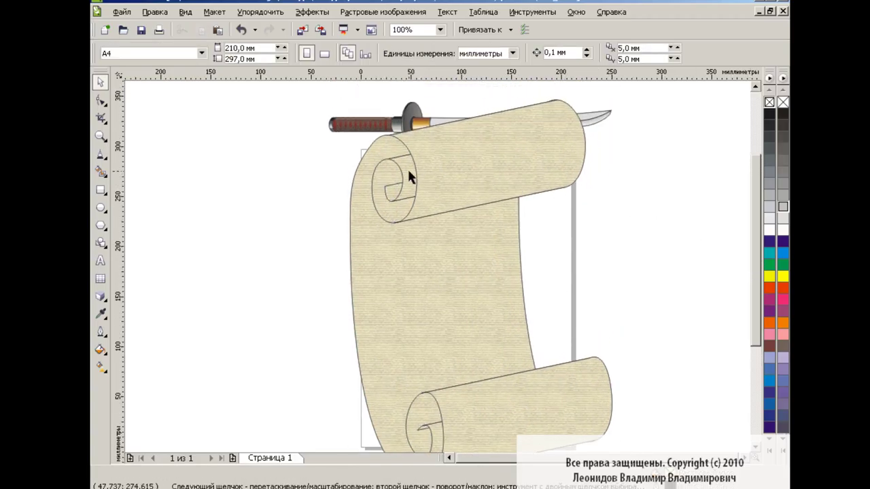
Select the top and bottom rolls, undoing an accidental move of the bottom roll.
left_click(414, 196)
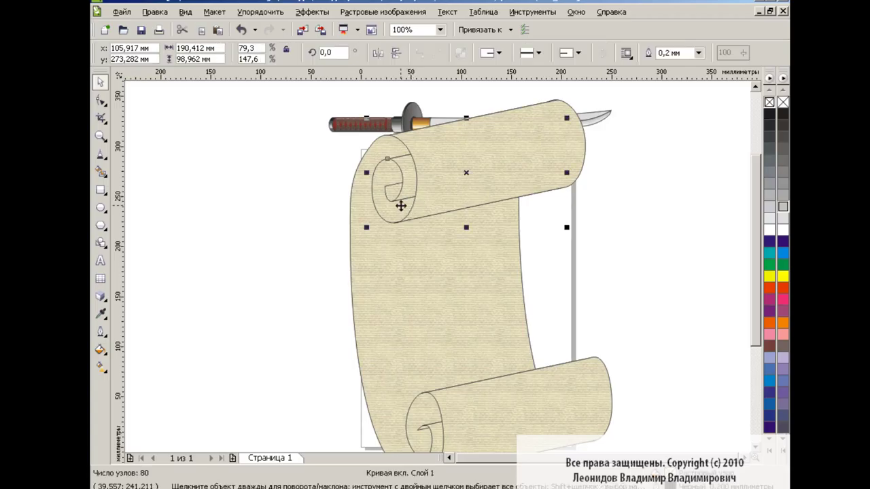
left_click(621, 238)
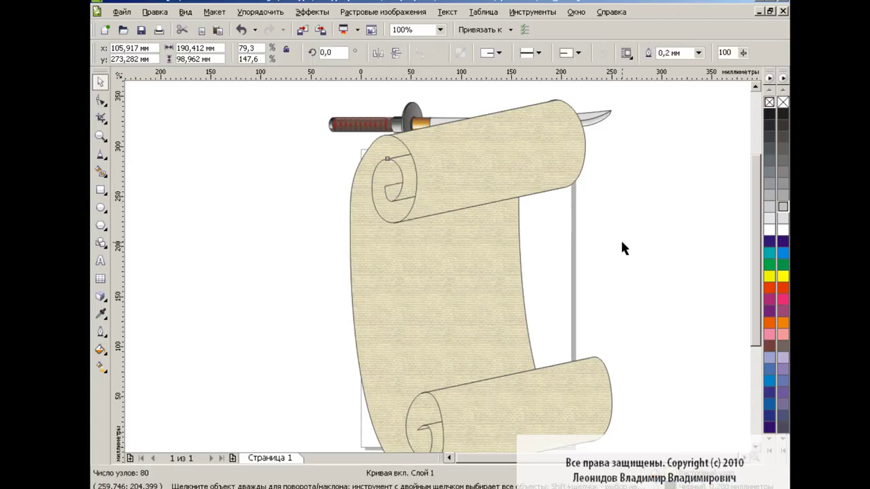
left_click(429, 409)
scroll(756, 334, "down", 3)
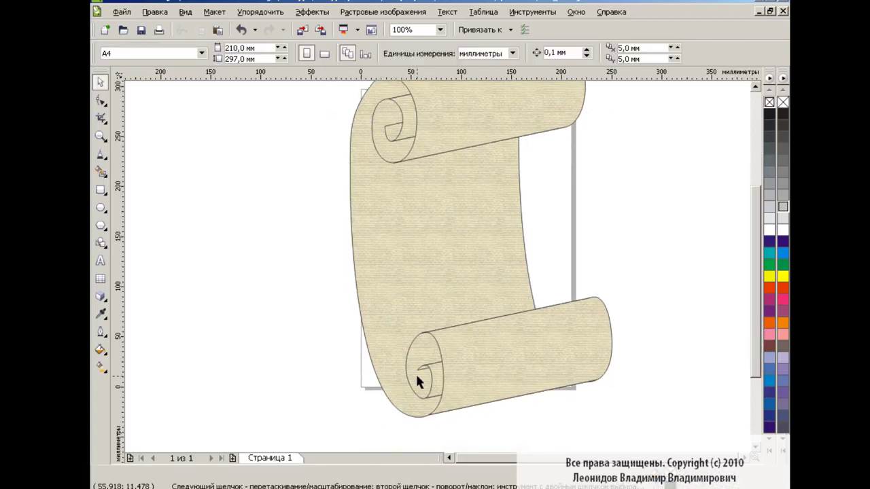
left_click_drag(503, 345, 526, 310)
left_click(242, 29)
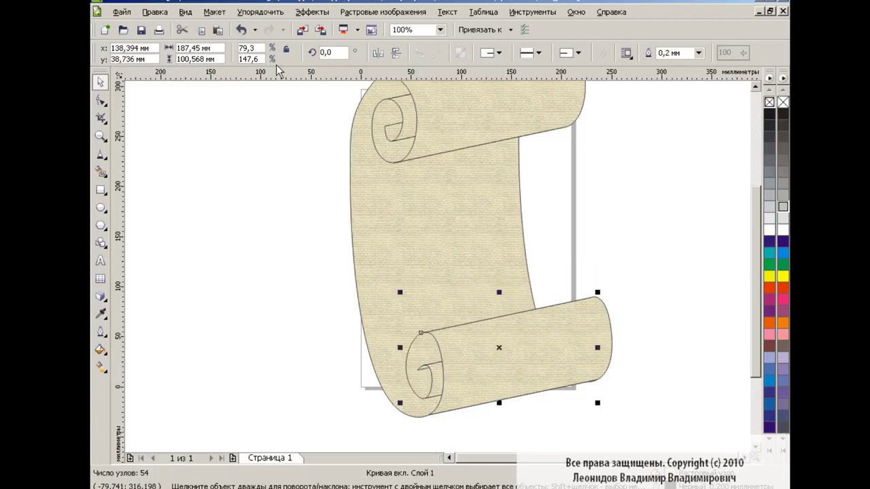
left_click(738, 289)
scroll(751, 283, "up", 2)
scroll(752, 282, "up", 2)
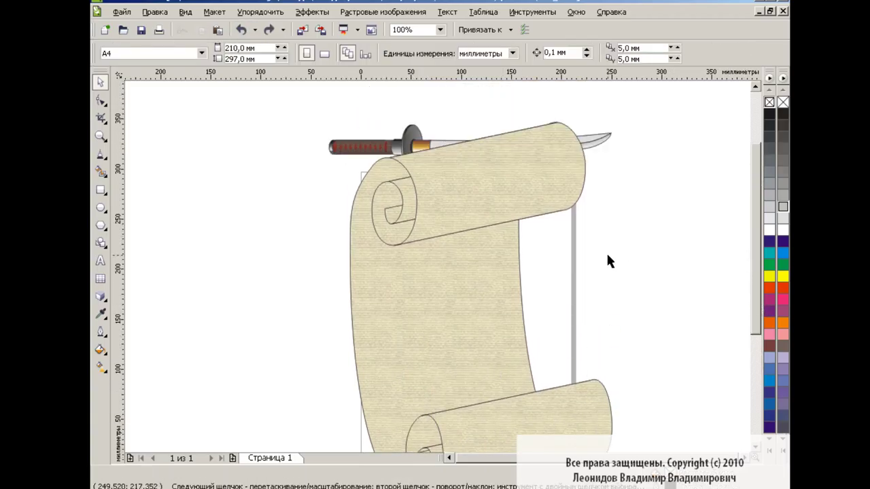
Duplicate the top roll shape, fill it black, and give it uniform transparency of 39.
left_click(404, 197)
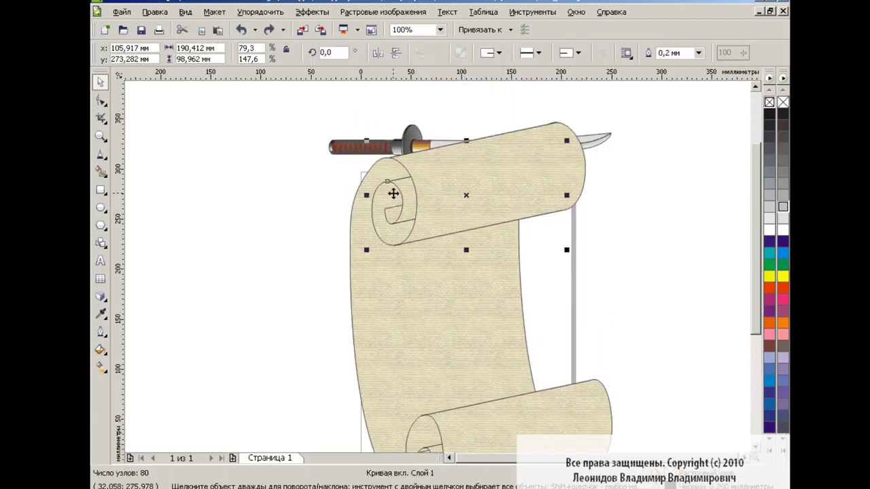
key("shift+Page_Up")
left_click(553, 257)
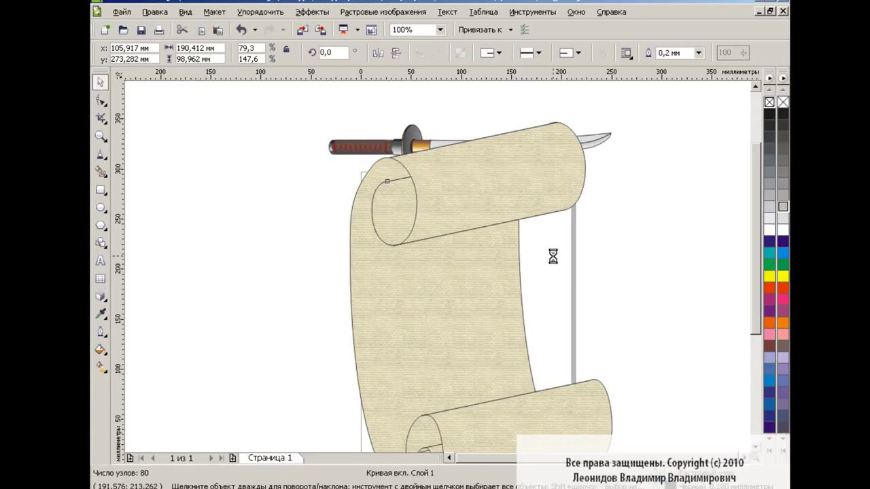
left_click(771, 113)
left_click(101, 297)
left_click(180, 394)
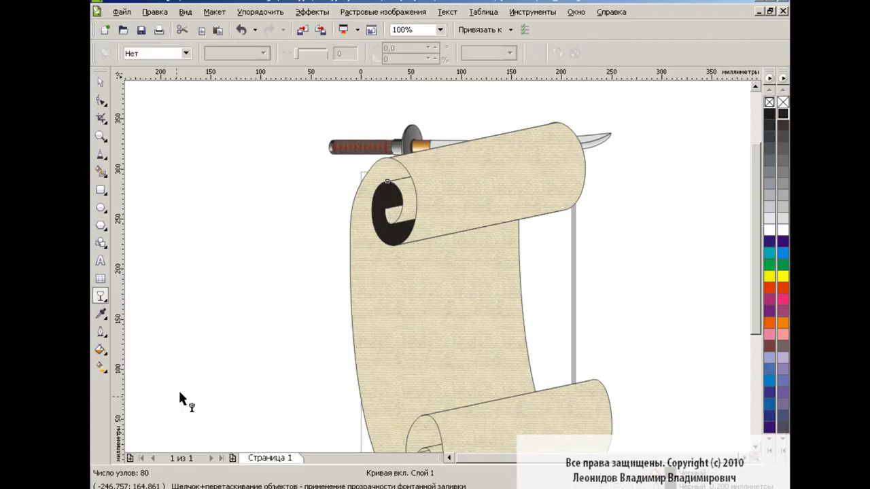
left_click(185, 53)
left_click(209, 74)
left_click_drag(306, 54, 334, 60)
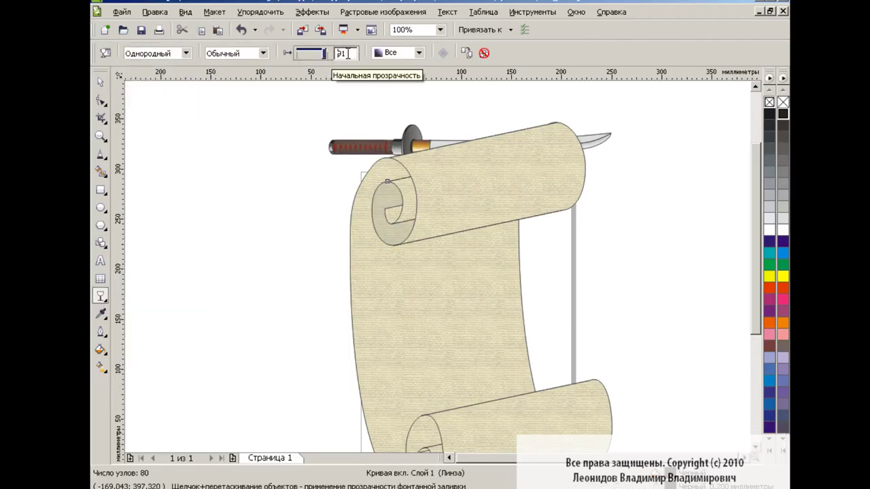
key("space")
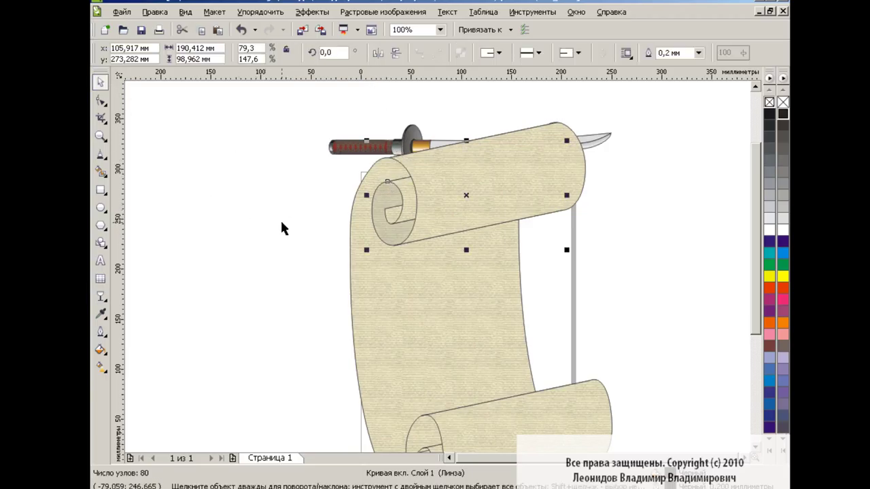
Duplicate the top roll's spiral end and copy the lens effect onto it.
scroll(746, 226, "down", 3)
left_click(386, 171)
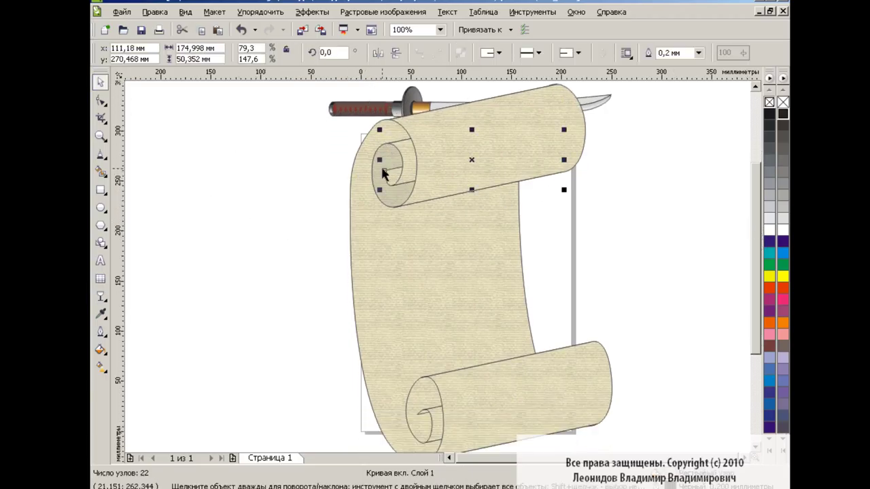
left_click(202, 34)
key("ctrl+v")
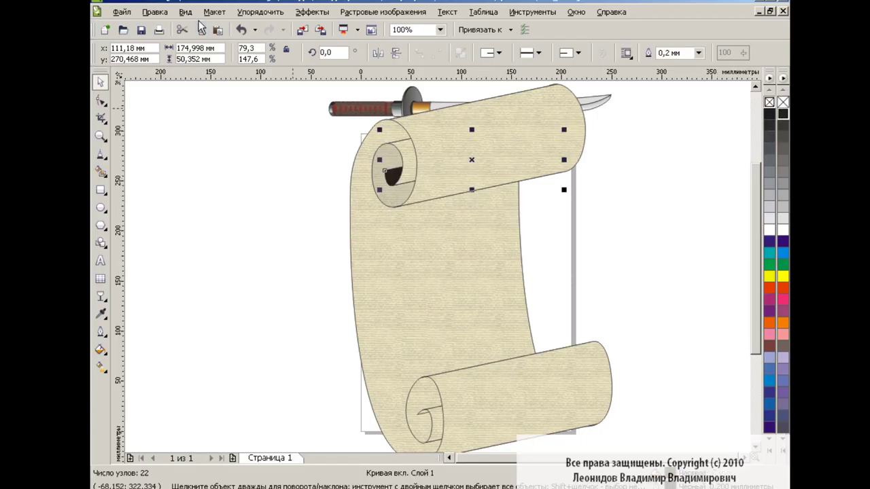
left_click(312, 12)
left_click(496, 345)
left_click(389, 175)
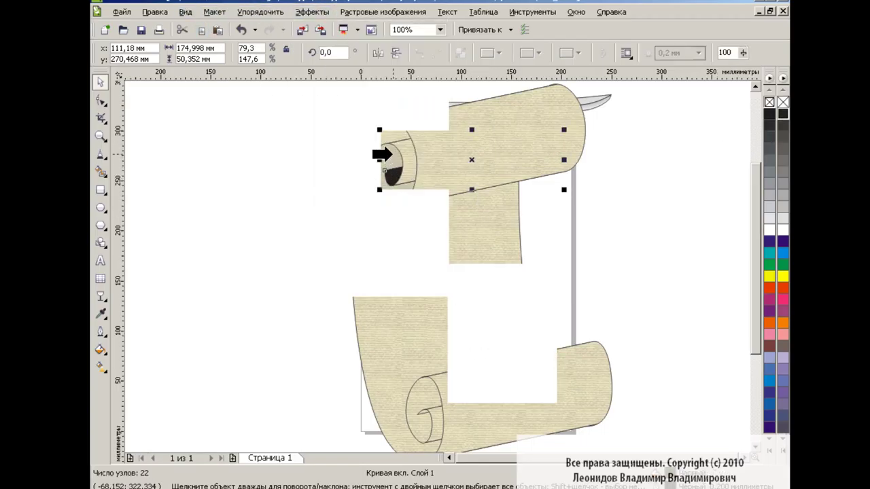
left_click(355, 188)
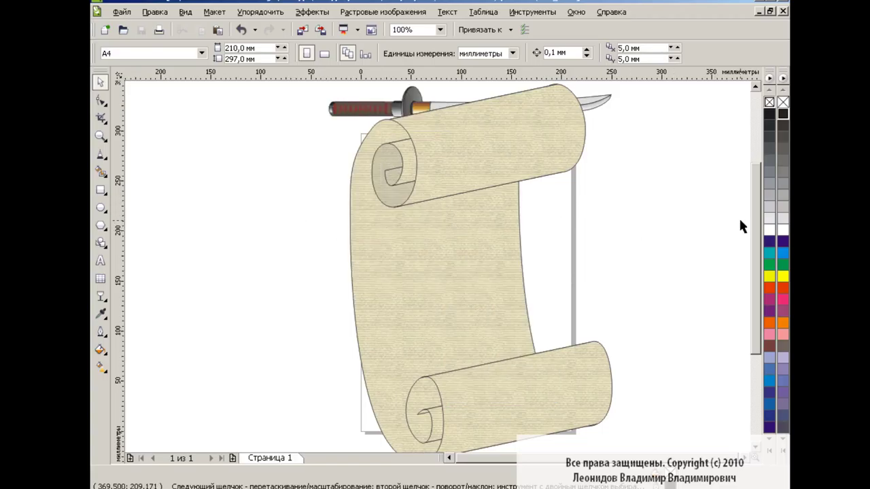
Duplicate the bottom roll's spiral end and copy the lens shading from the top roll.
scroll(751, 244, "down", 2)
left_click(427, 324)
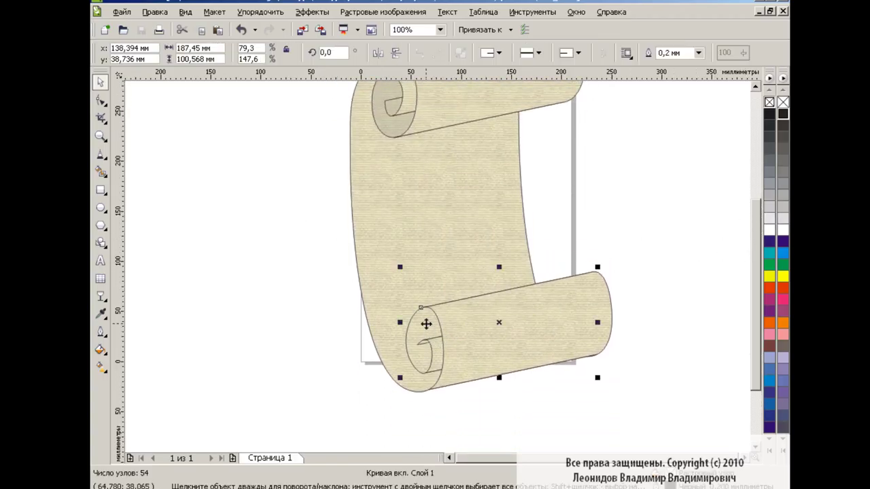
left_click(218, 29)
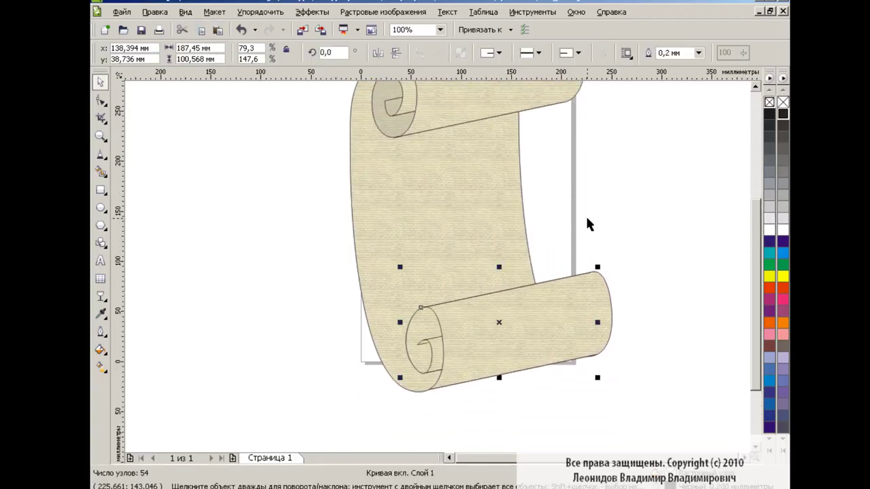
left_click(312, 11)
mouse_move(351, 271)
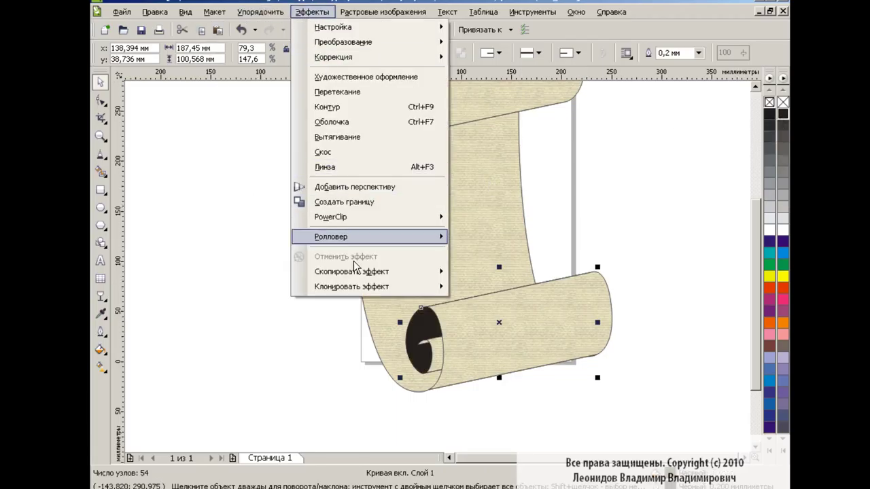
left_click(506, 348)
left_click(388, 132)
key("Escape")
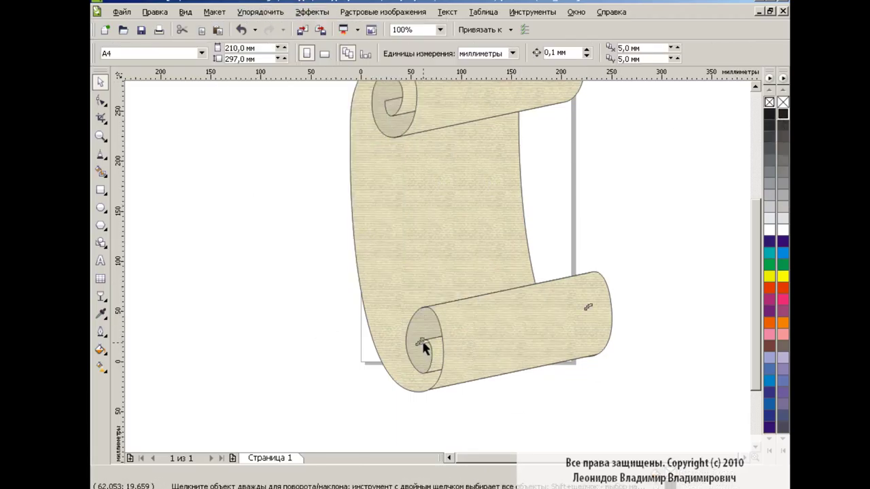
left_click(425, 348)
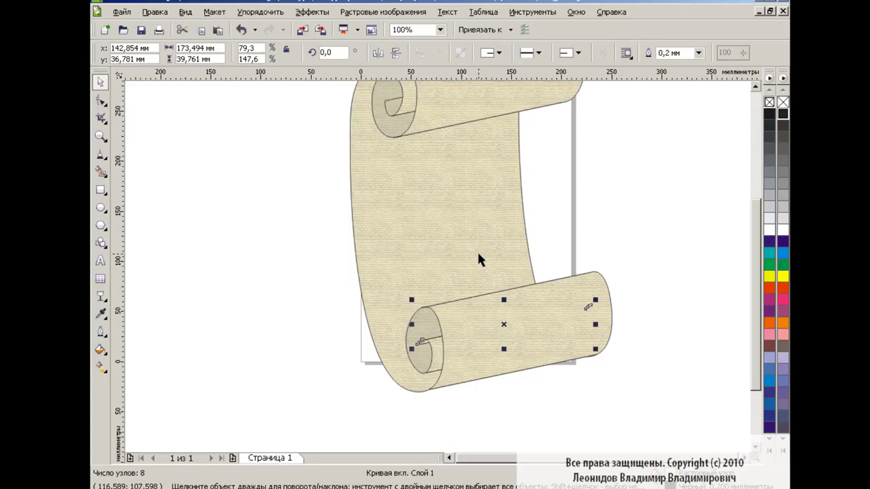
left_click(260, 12)
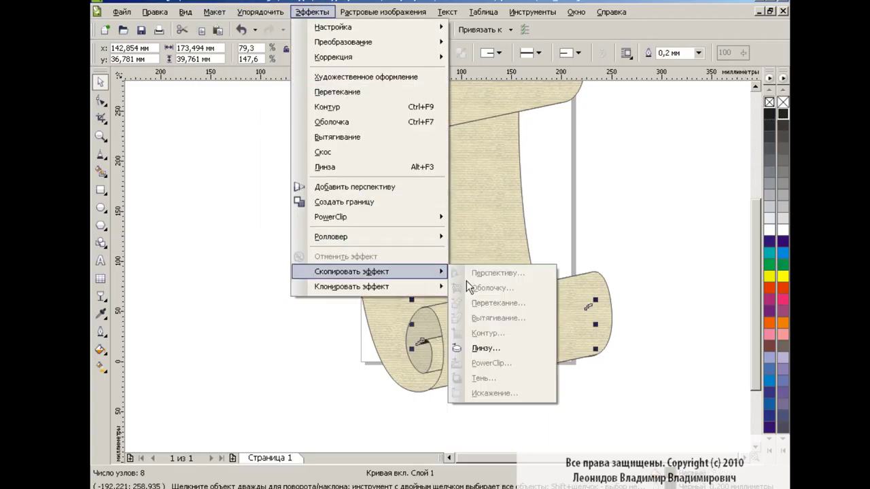
left_click(408, 327)
left_click(318, 357)
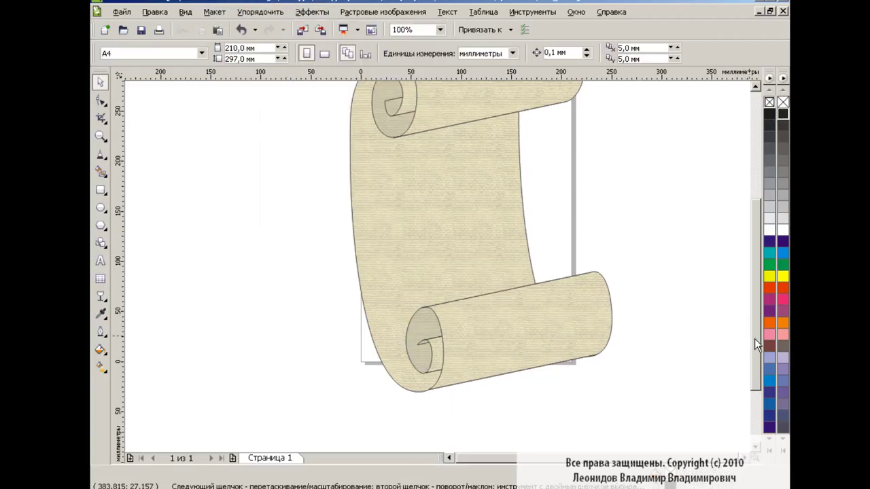
left_click_drag(754, 339, 753, 306)
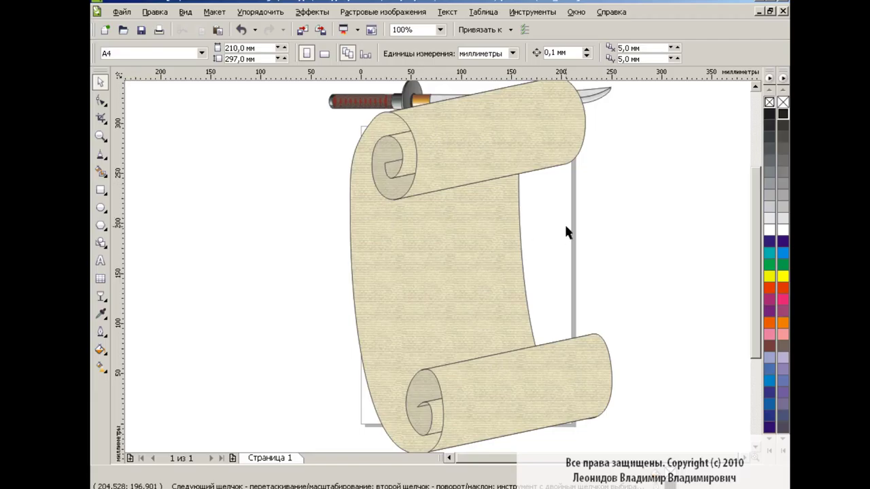
Draw the first kanji's short slanted stroke and long vertical stroke as polylines.
left_click(101, 155)
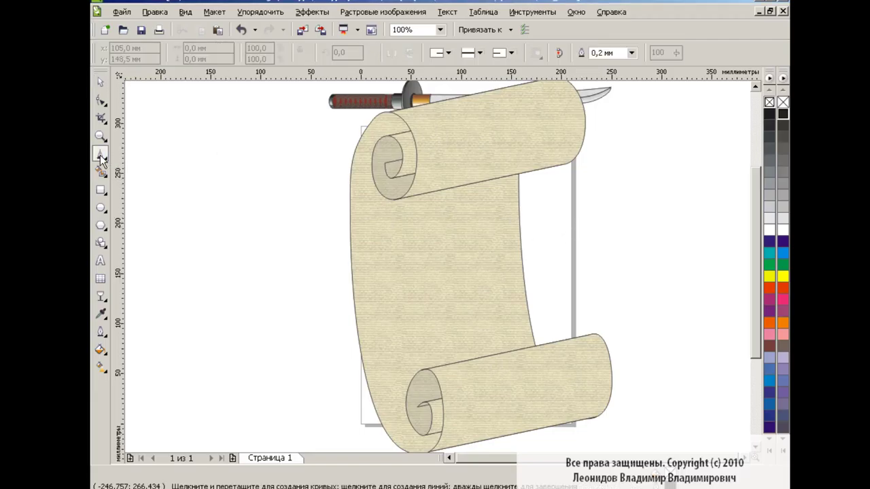
left_click(173, 223)
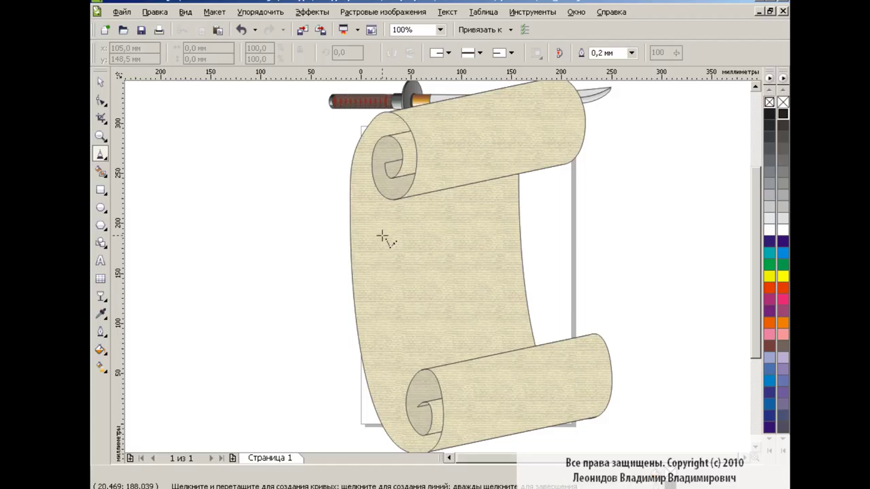
scroll(435, 265, "right", 5)
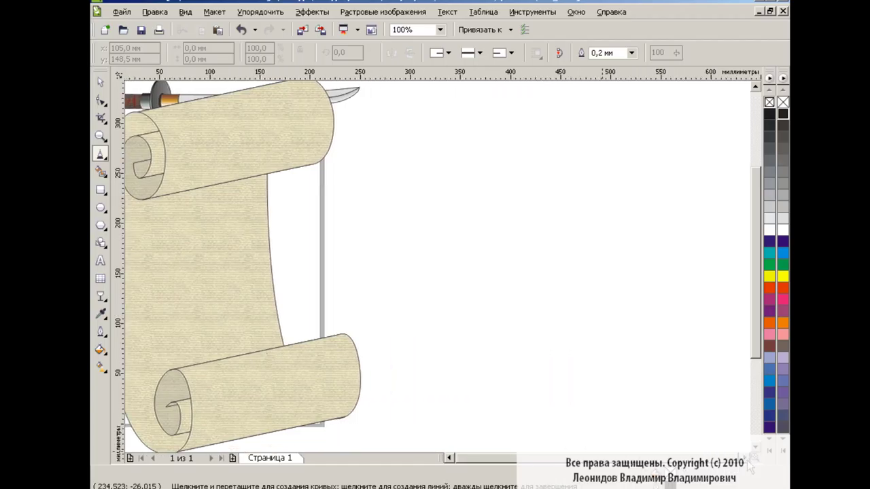
left_click(459, 141)
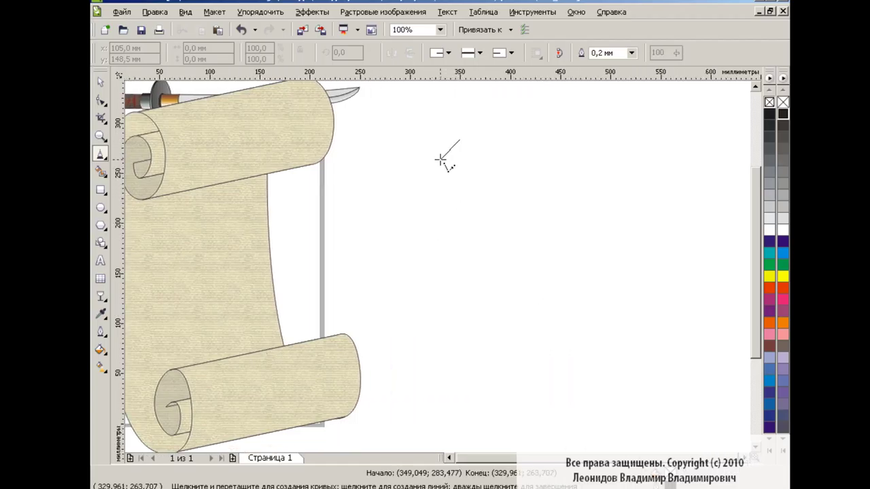
double_click(440, 160)
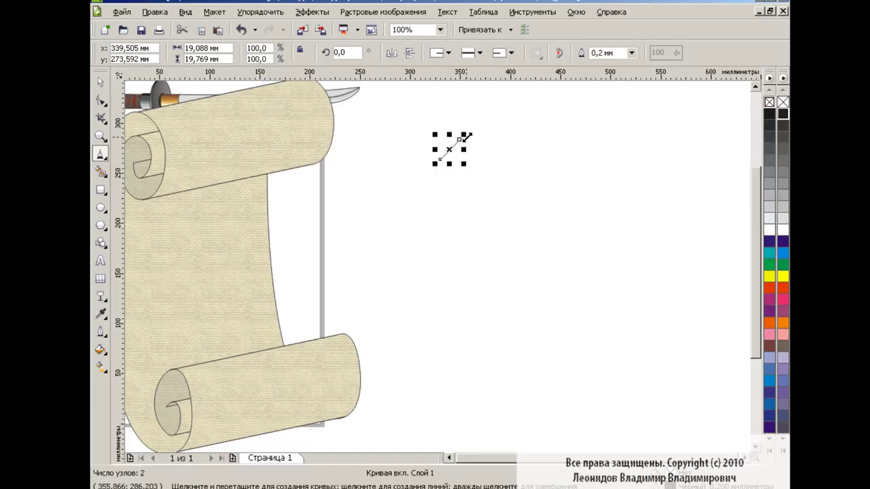
left_click(460, 140)
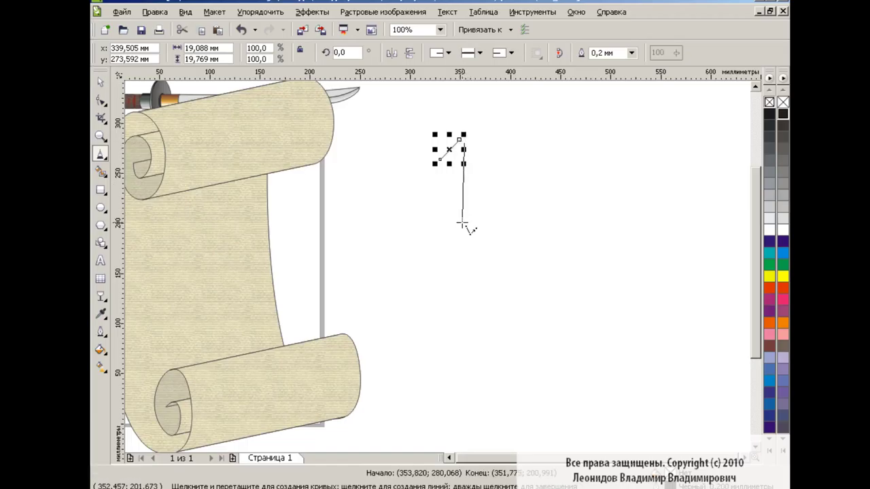
double_click(463, 217)
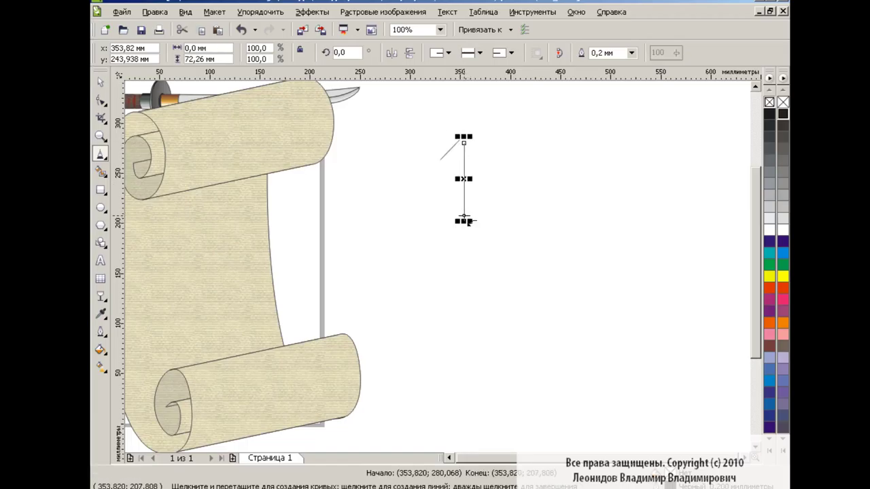
Add the short upper crossbar and the longer lower crossbar to the first kanji.
left_click(456, 155)
double_click(474, 155)
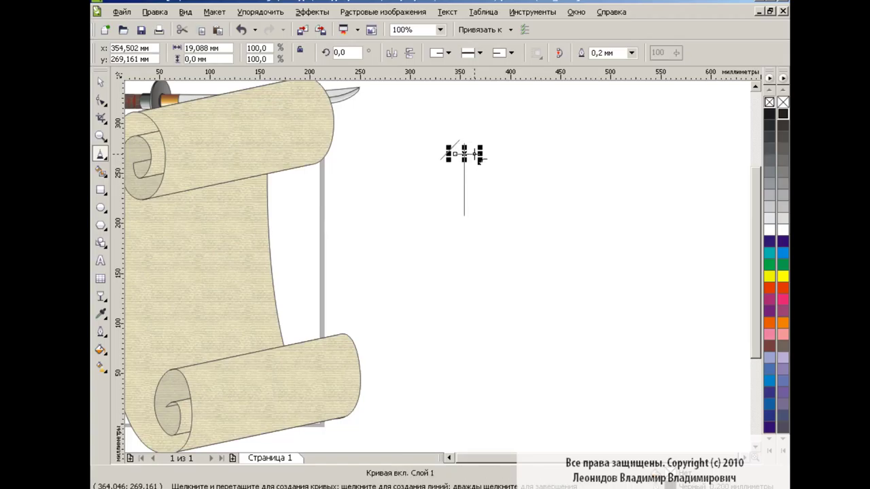
left_click(443, 188)
double_click(486, 188)
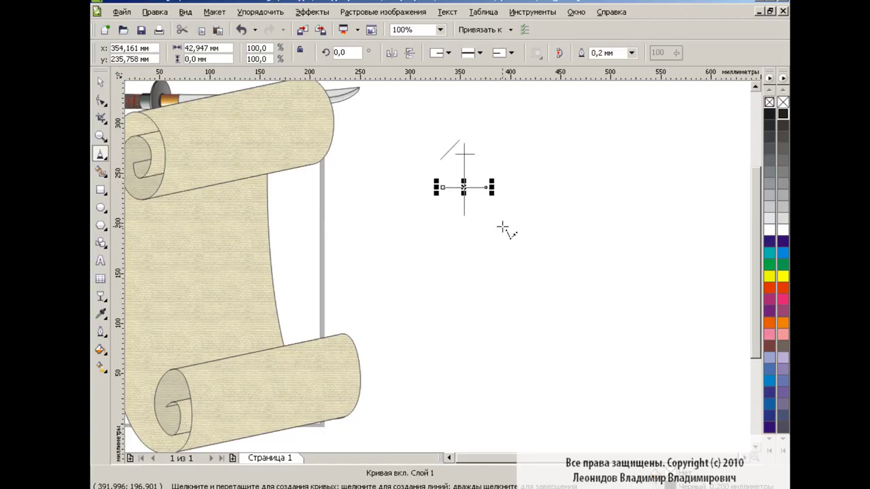
left_click(101, 81)
left_click(490, 292)
key("F5")
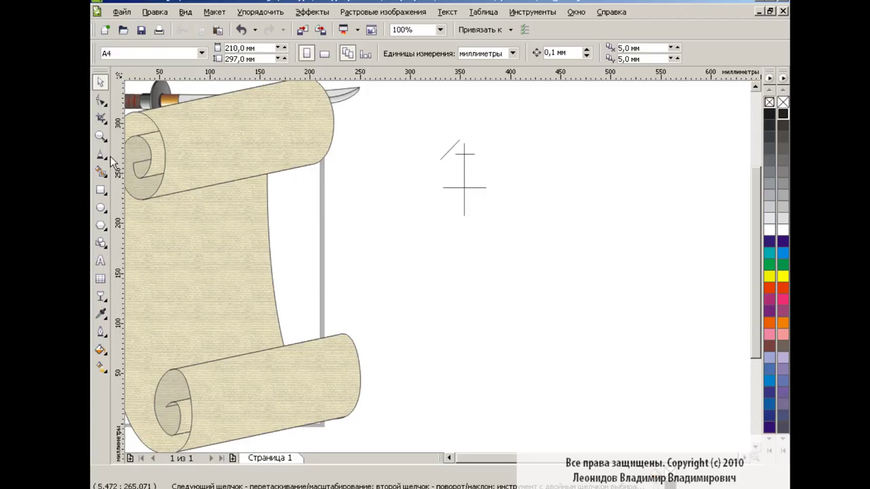
Draw the second kanji's small tick, long horizontal bar and closed trapezoid box.
left_click(452, 235)
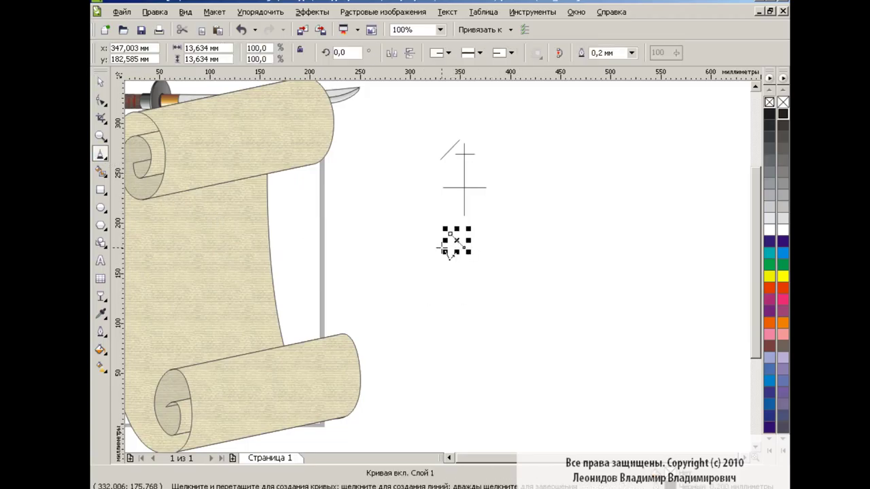
left_click(432, 248)
left_click(501, 249)
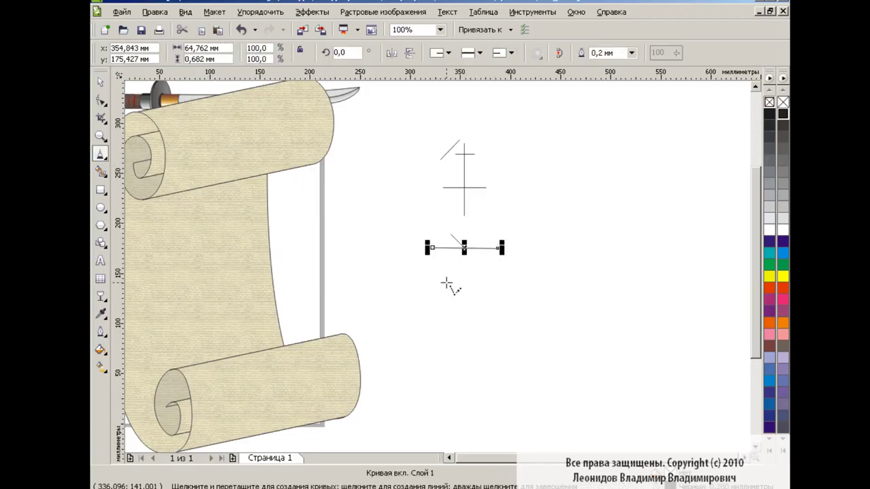
left_click_drag(452, 262, 460, 279)
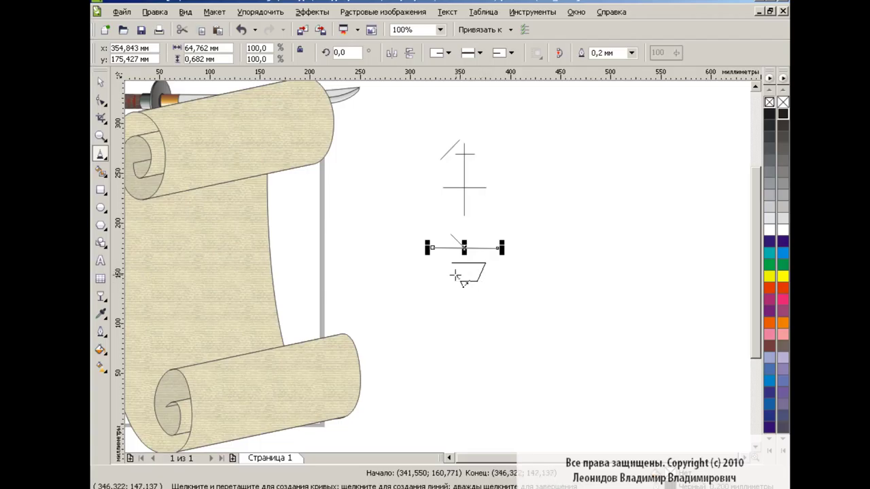
left_click(452, 269)
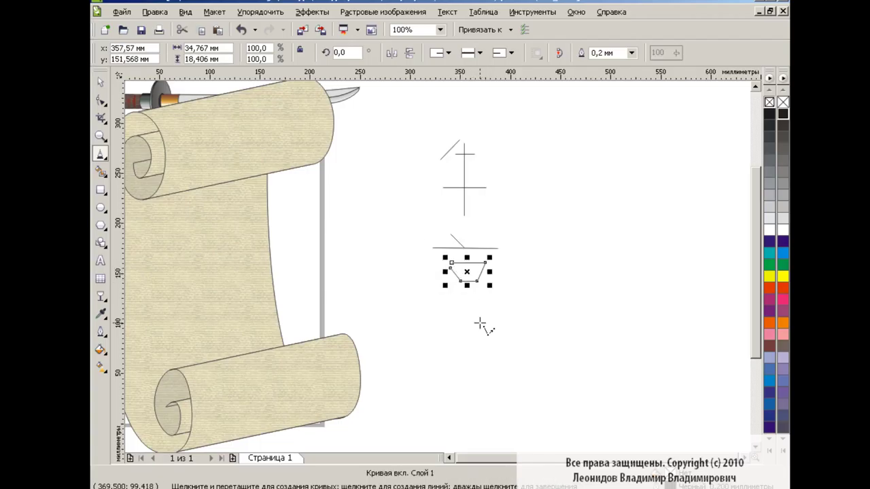
Add the left diagonal, hooked vertical and right diagonal strokes under the box.
left_click(463, 281)
double_click(435, 301)
left_click(468, 286)
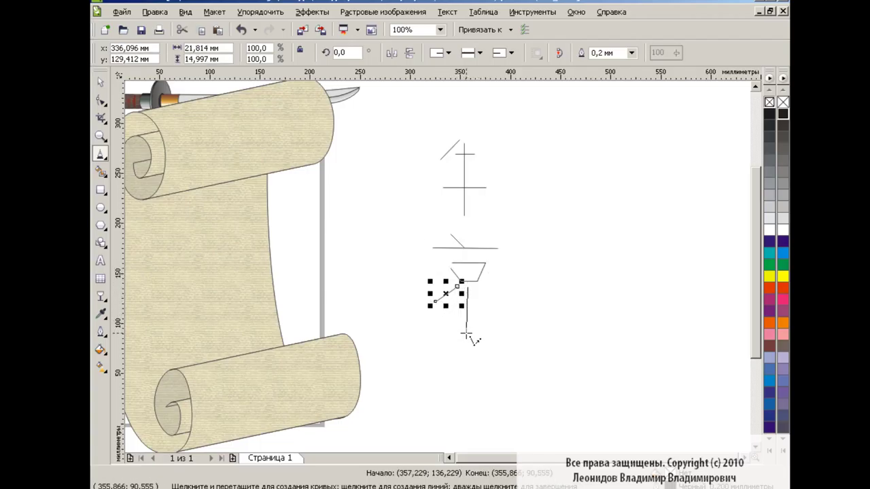
double_click(467, 333)
left_click(476, 285)
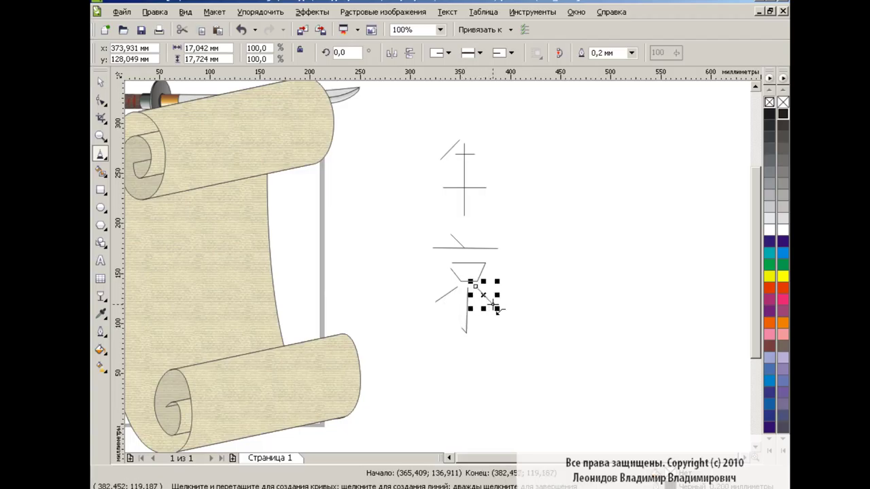
key("space")
left_click(414, 354)
key("space")
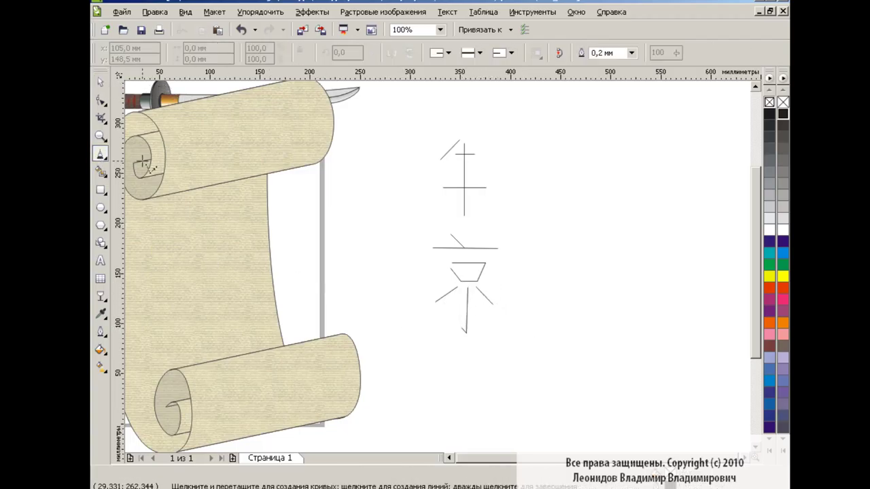
Draw the third kanji's line strokes: top bar, vertical, middle crossbar and small dot.
left_click_drag(546, 143, 603, 151)
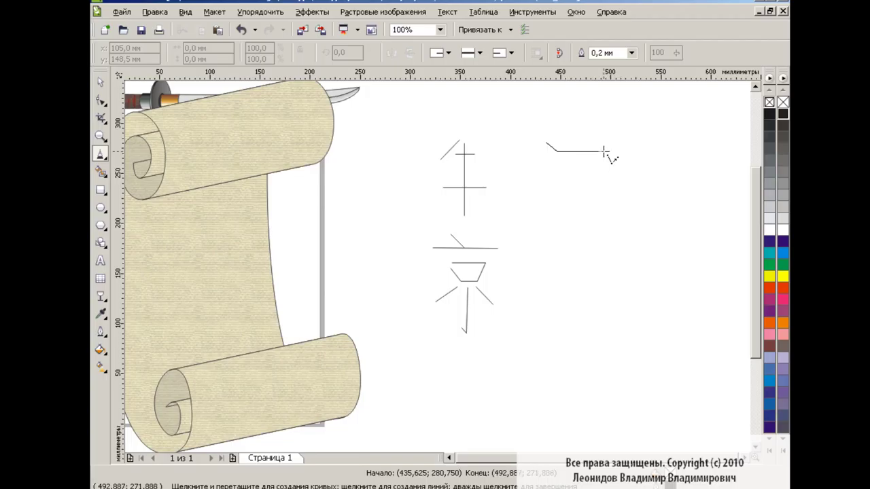
mouse_move(573, 151)
left_mouse_down()
mouse_move(575, 204)
mouse_move(603, 197)
left_mouse_up()
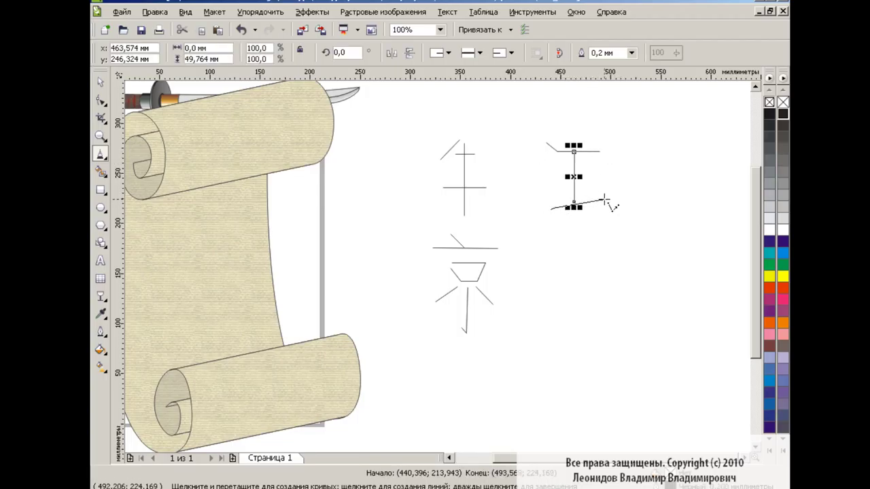
left_click_drag(557, 176, 590, 176)
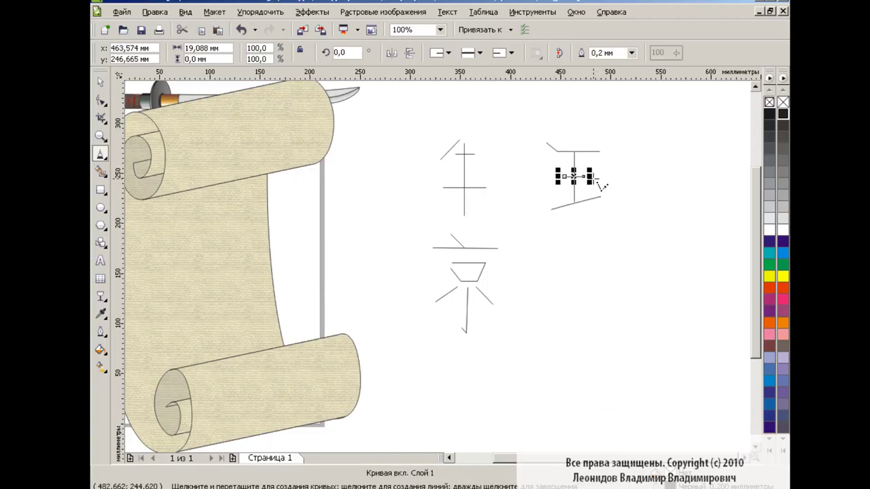
left_click_drag(592, 178, 596, 182)
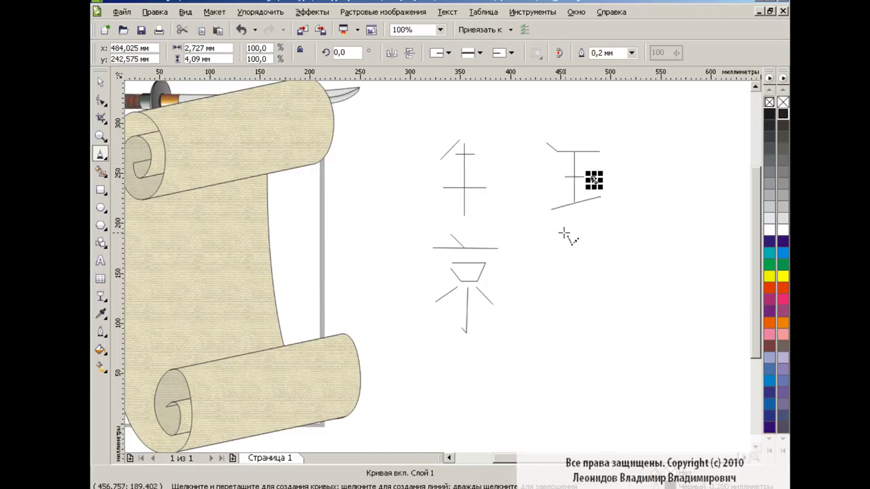
Draw the fourth kanji's slant, horizontal, short stroke and hooked diagonal strokes.
left_click_drag(566, 237, 554, 257)
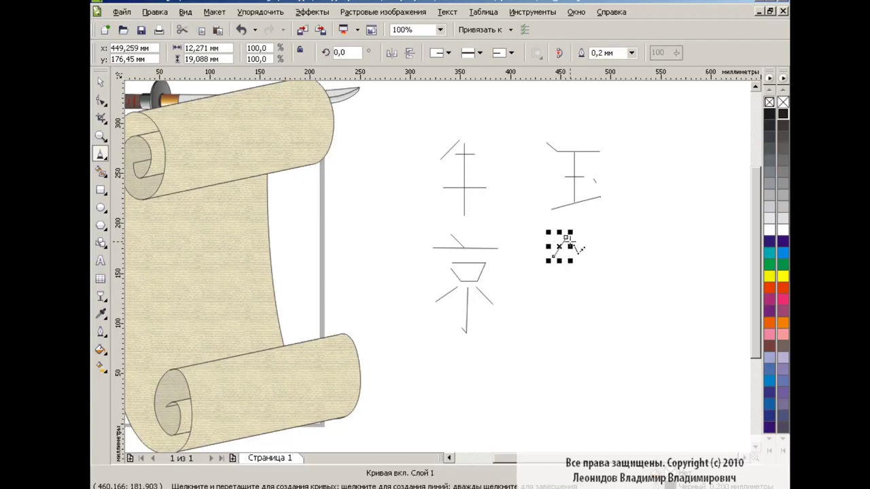
left_click(568, 242)
left_click(601, 242)
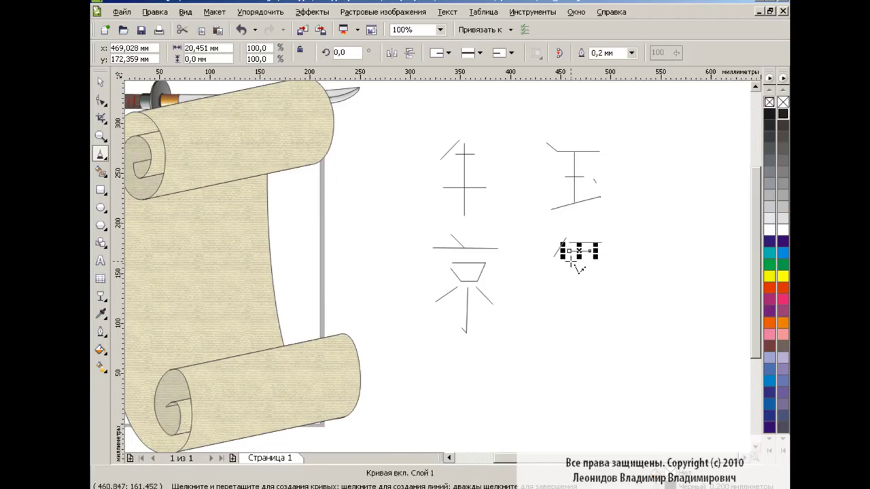
left_click_drag(567, 260, 575, 268)
left_click(575, 261)
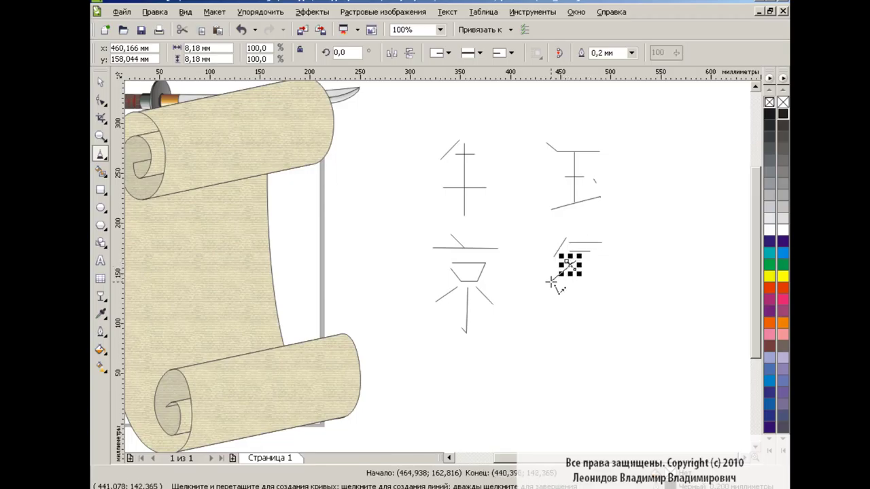
left_click(551, 286)
left_click(597, 263)
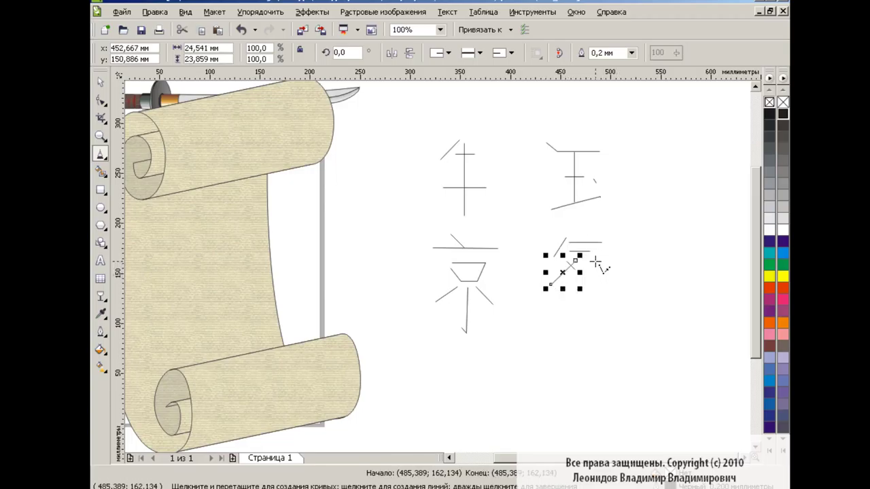
left_click(592, 288)
double_click(582, 293)
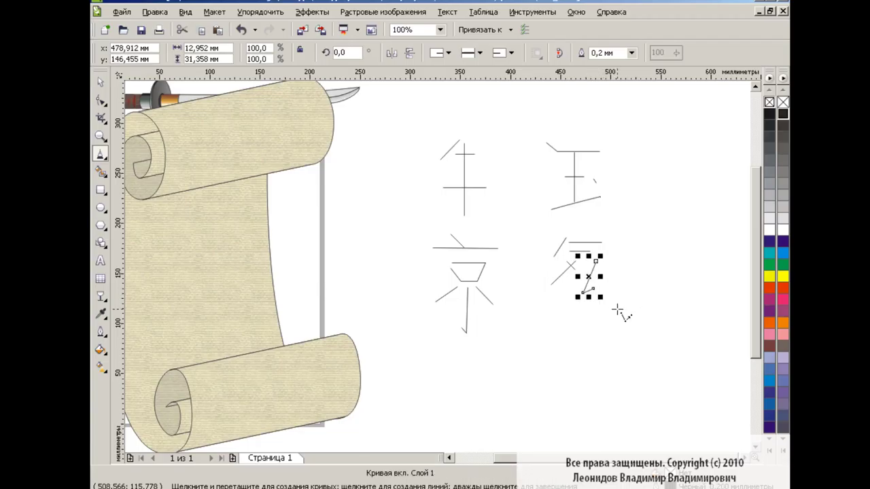
Draw 休's line strokes: two verticals, a short horizontal and two diagonals.
left_click_drag(571, 324, 560, 331)
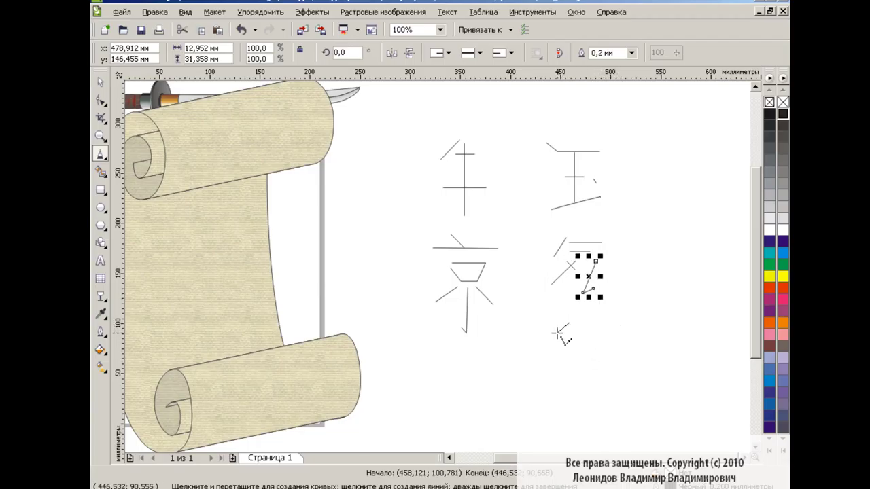
left_click(563, 329)
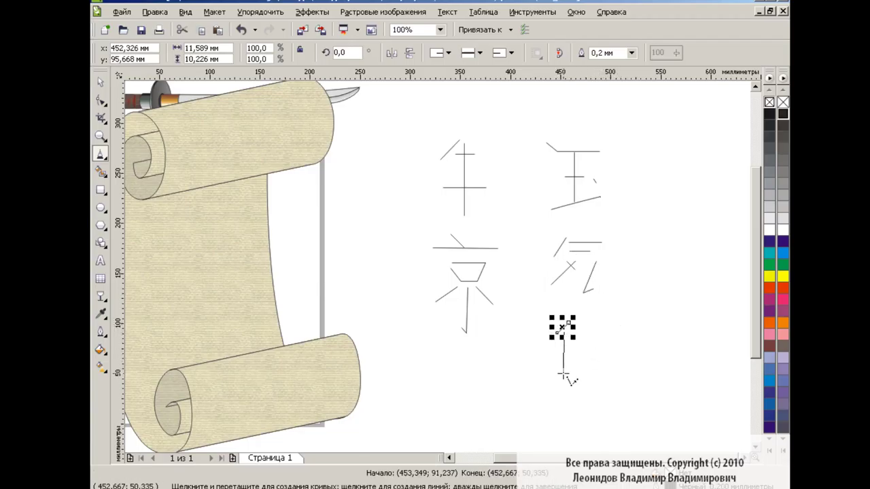
left_click(563, 374)
left_click(587, 322)
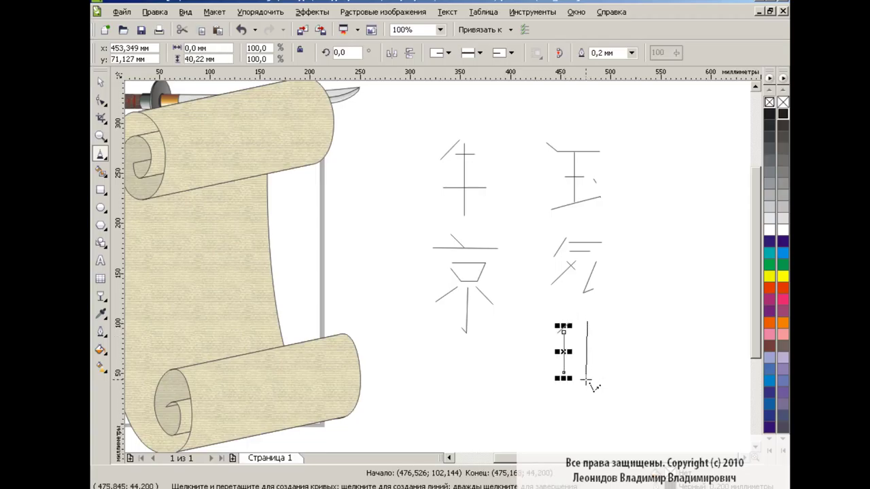
left_click(586, 379)
left_click(578, 336)
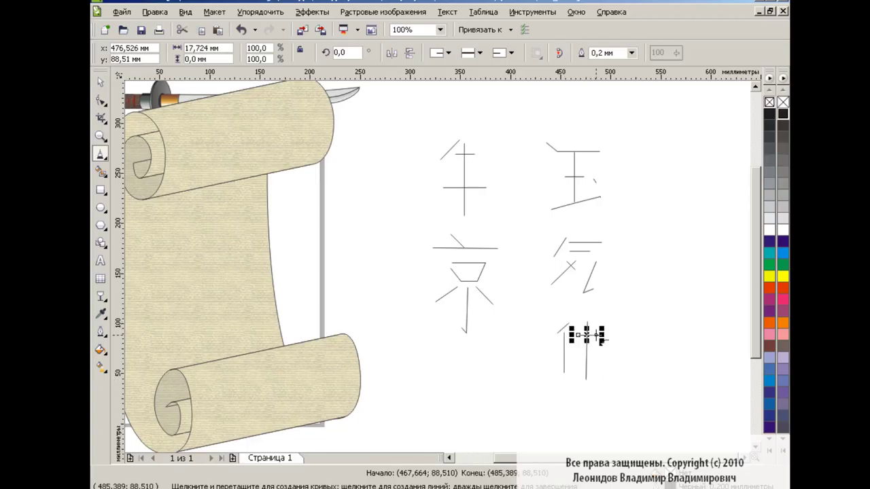
left_click(581, 348)
left_click(570, 367)
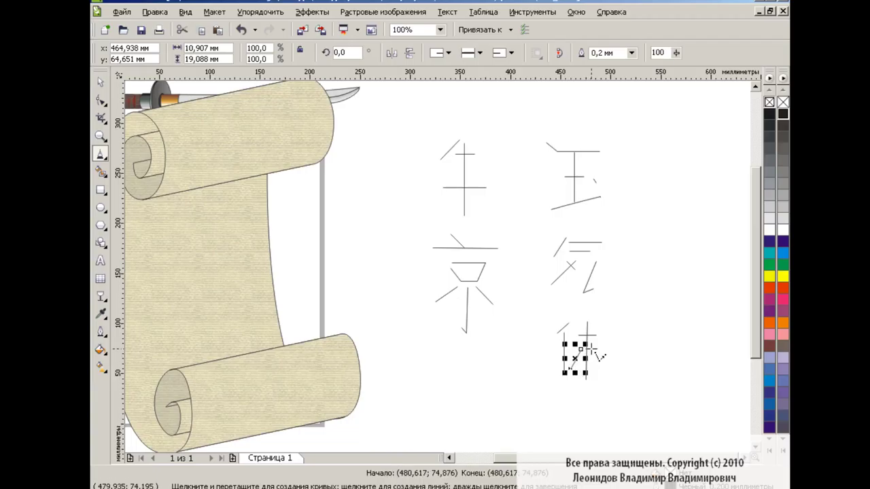
left_click(591, 348)
left_click(602, 370)
key("space")
Give all five line-drawn kanji a tapered Artistic Media brush stroke filled black.
left_click(524, 294)
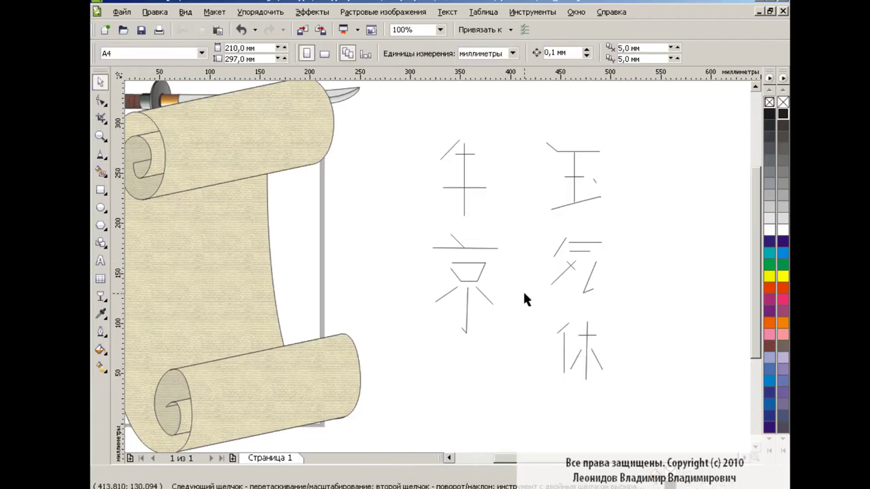
left_click_drag(404, 112, 671, 410)
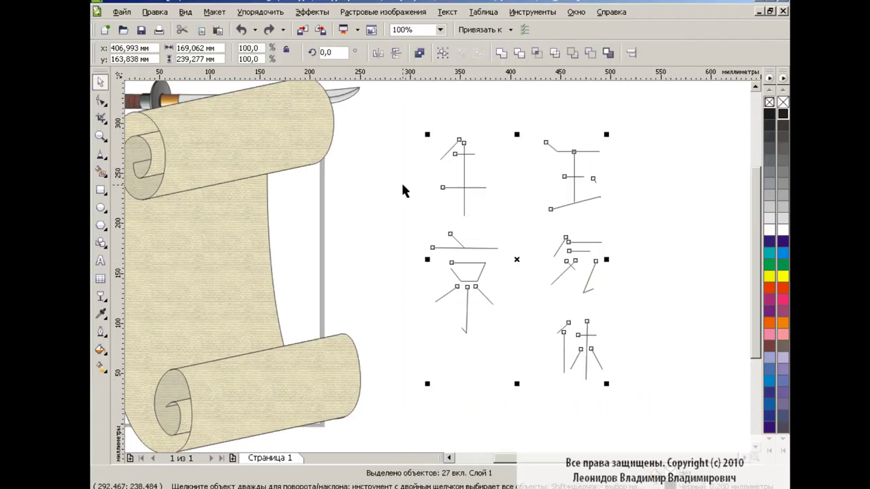
left_click(103, 159)
left_click(184, 193)
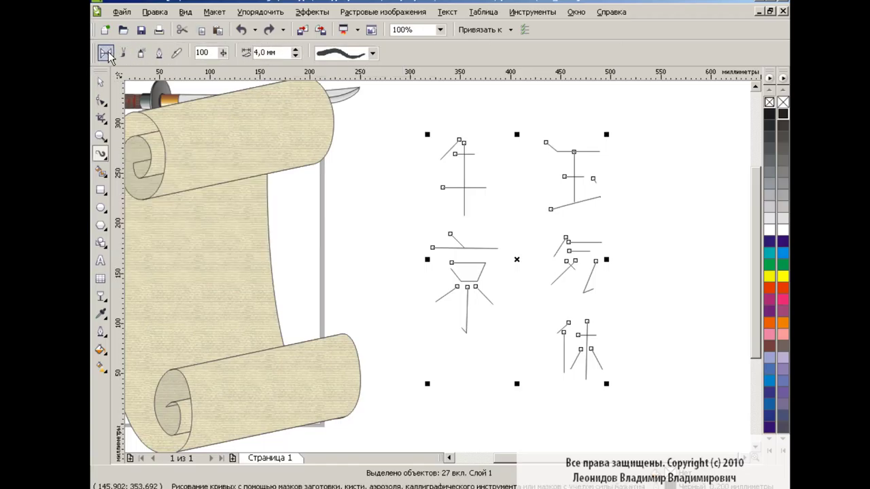
left_click(378, 59)
left_click(369, 73)
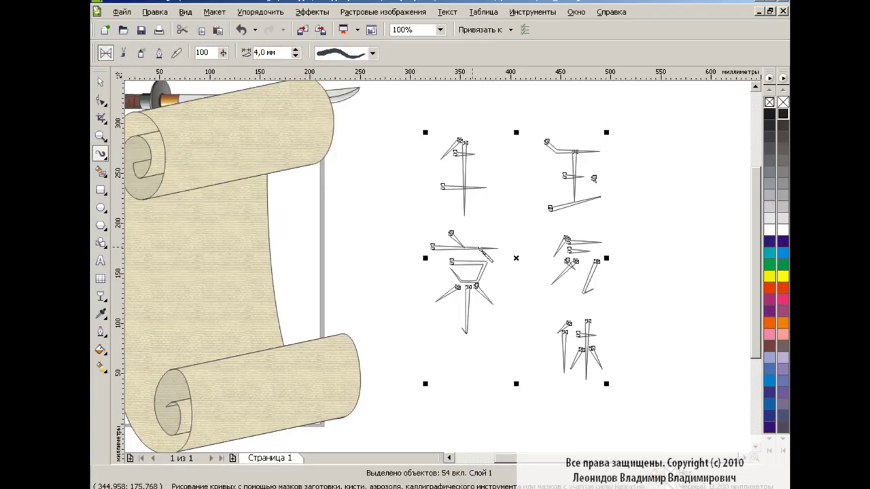
left_click(784, 114)
key("space")
left_click_drag(418, 127, 514, 224)
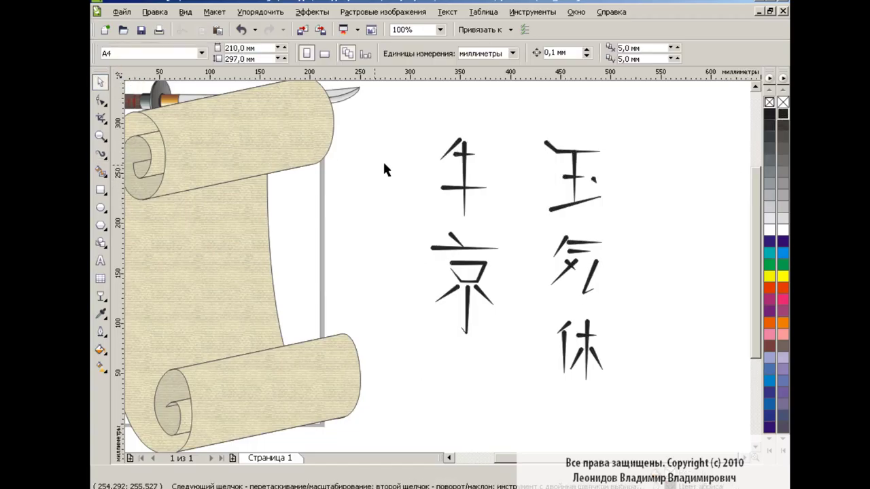
Check the character groups by selecting 玉, 京 and 気 in turn.
left_click(563, 136)
left_click_drag(628, 230, 629, 232)
left_click_drag(408, 224, 513, 334)
left_click(543, 227)
mouse_move(543, 231)
left_mouse_down()
mouse_move(637, 302)
mouse_move(540, 370)
left_mouse_up()
left_click(474, 359)
scroll(544, 464, "left", 3)
Shrink 牛, 京 and 玉 to about half size and stack them in a left column.
mouse_move(595, 187)
left_mouse_down()
mouse_move(288, 230)
mouse_move(267, 221)
mouse_move(259, 230)
left_mouse_up()
left_click(610, 289)
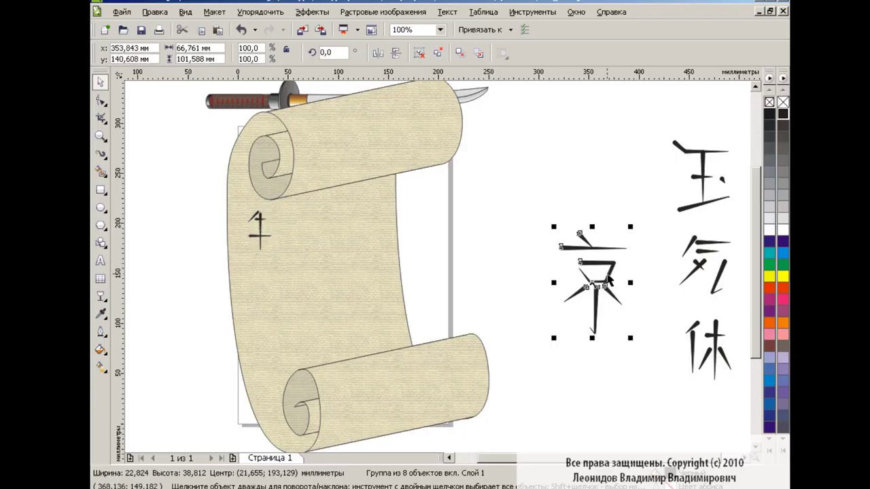
mouse_move(626, 334)
left_mouse_down()
mouse_move(591, 286)
mouse_move(266, 279)
left_mouse_up()
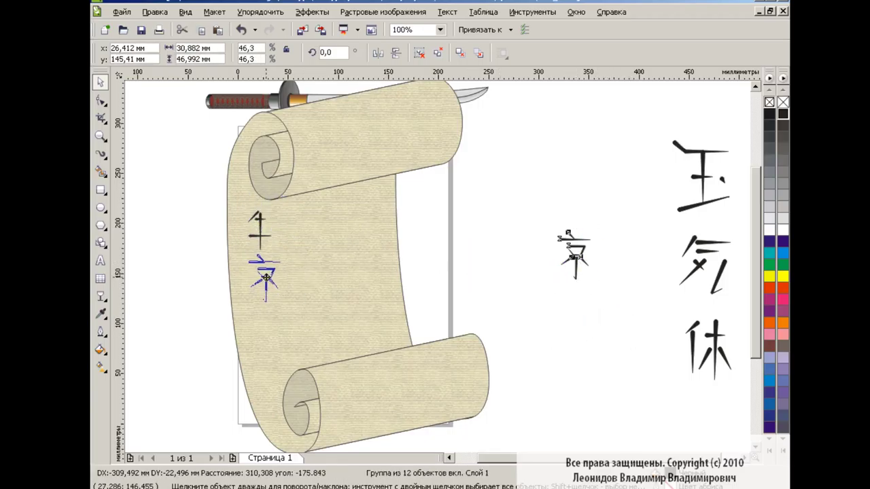
left_click(547, 275)
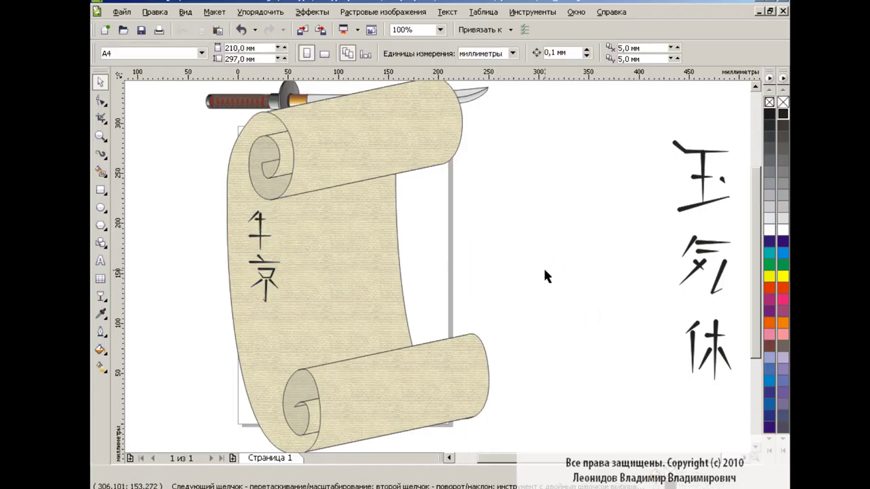
left_click(707, 175)
mouse_move(733, 214)
left_mouse_down()
mouse_move(708, 185)
mouse_move(271, 331)
left_mouse_up()
left_click(493, 283)
Shrink 気 to about 61%, enlarge 休, place both on the scroll, and move the katana right.
scroll(740, 257, "left", 2)
left_click_drag(740, 257, 565, 257)
mouse_move(583, 289)
left_mouse_down()
mouse_move(564, 267)
mouse_move(395, 325)
left_mouse_up()
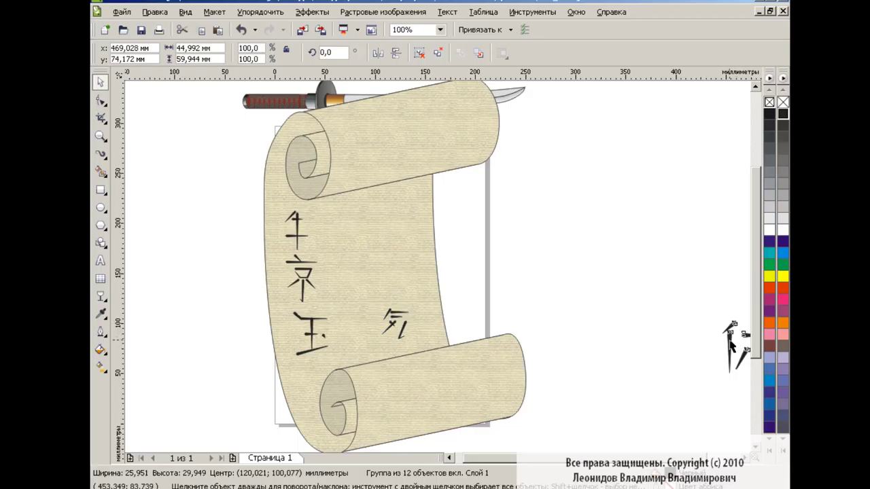
left_click_drag(736, 343, 537, 235)
left_click_drag(564, 267, 574, 318)
key("Escape")
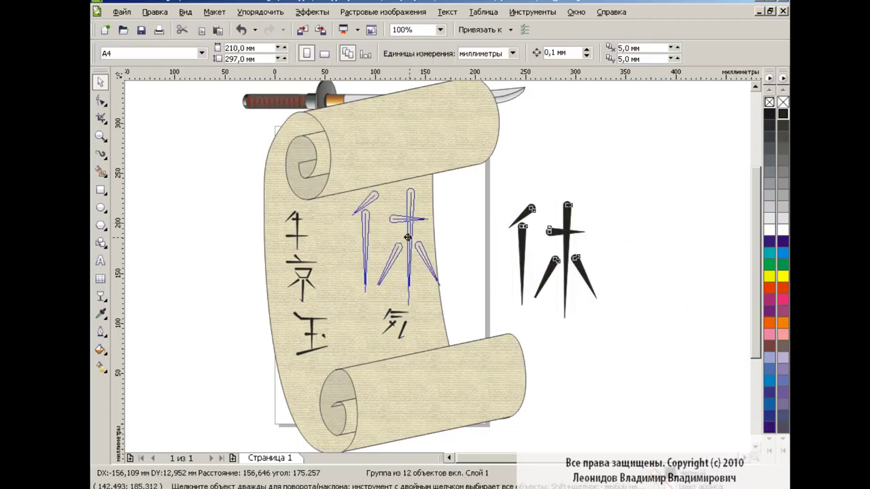
left_click_drag(521, 254, 349, 259)
left_click(504, 248)
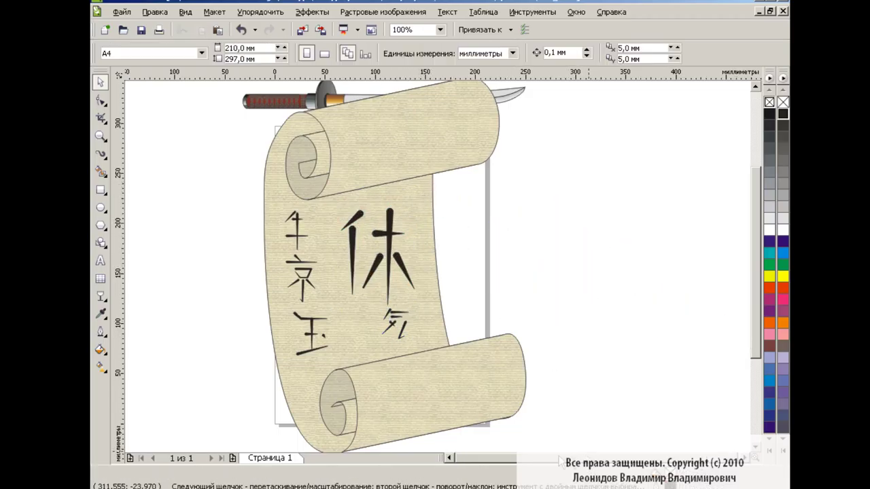
left_click(449, 459)
left_click_drag(391, 103, 582, 266)
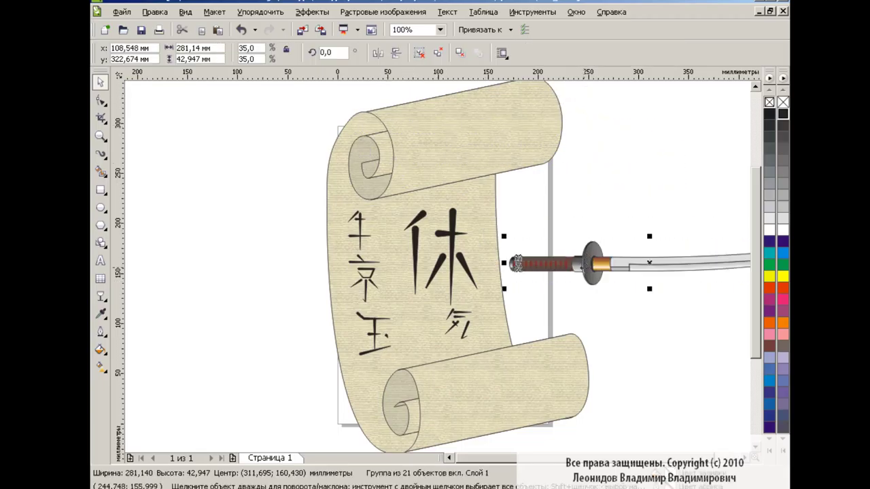
Rotate the katana 180°, move it beside the scroll, and zoom to 50%.
left_click(379, 53)
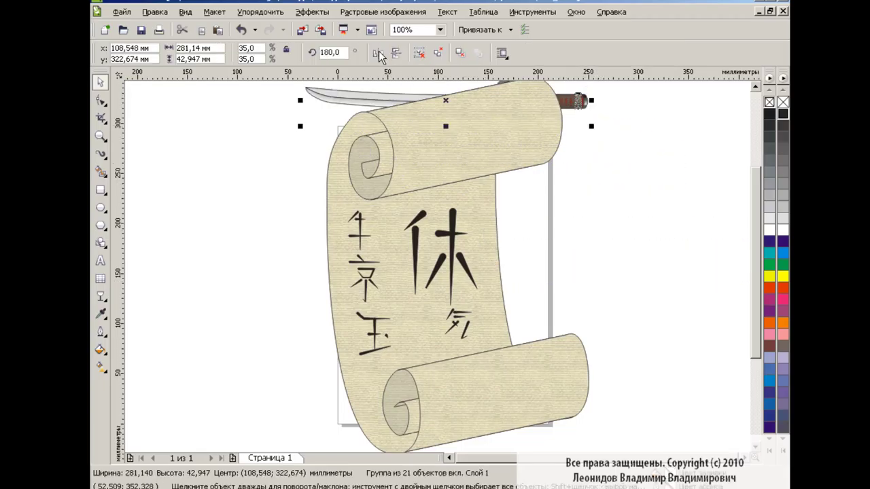
mouse_move(445, 100)
left_mouse_down()
mouse_move(576, 280)
mouse_move(637, 304)
left_mouse_up()
left_click(440, 30)
left_click(409, 104)
Rotate the katana to about 213.6° and scale it to about 64% across the scroll.
left_click(611, 275)
left_click_drag(670, 253, 658, 213)
left_click(605, 345)
left_click(525, 314)
left_click_drag(525, 312, 363, 417)
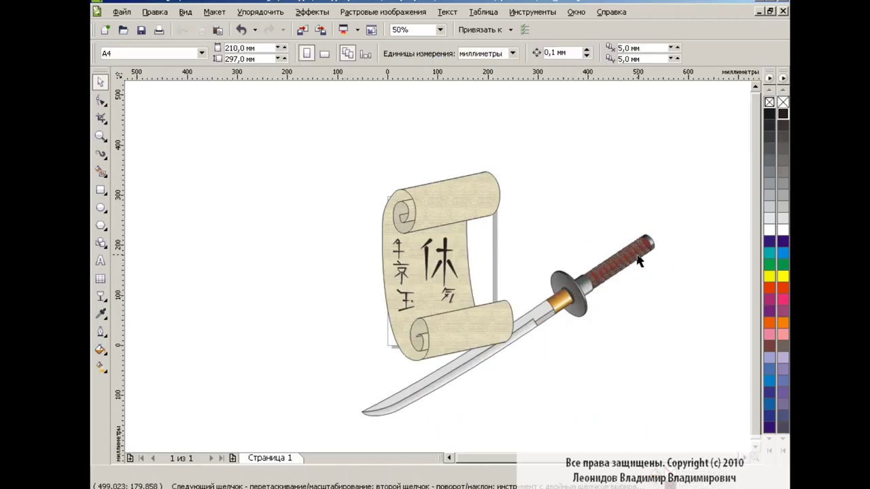
left_click_drag(508, 325, 488, 301)
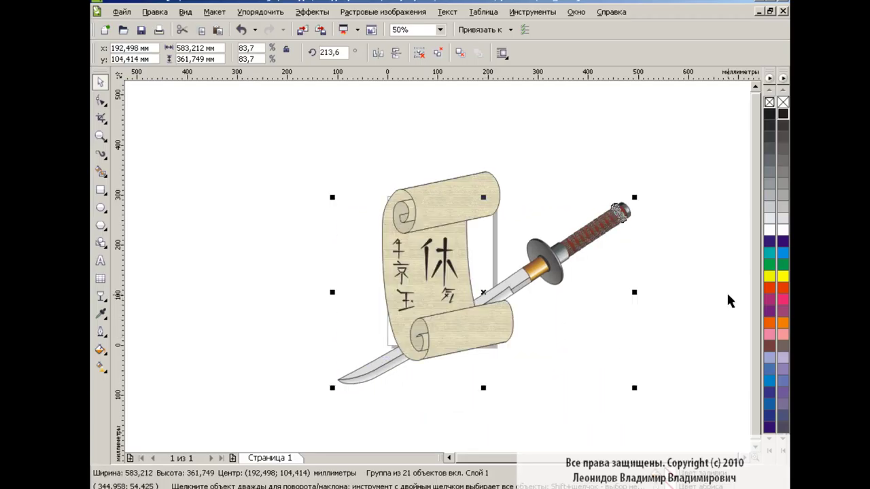
key("shift+Page_Up")
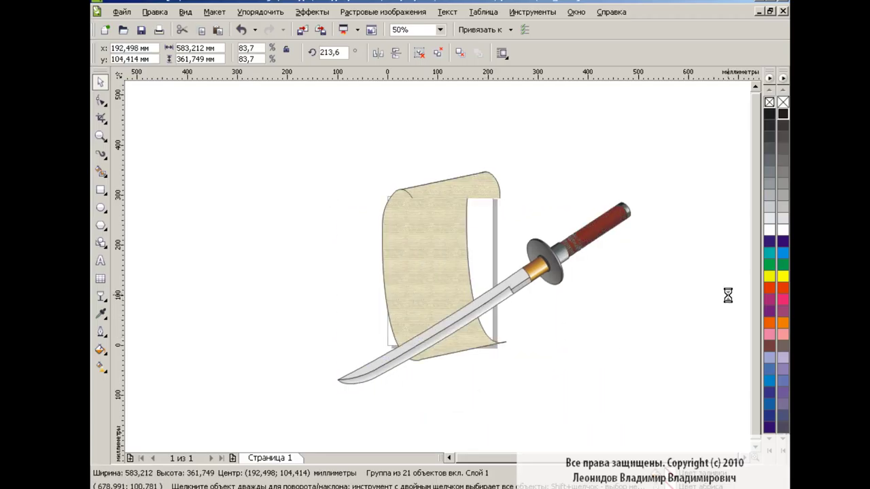
Zoom to 75% and check the scroll-and-katana group.
left_click(439, 30)
left_click(415, 104)
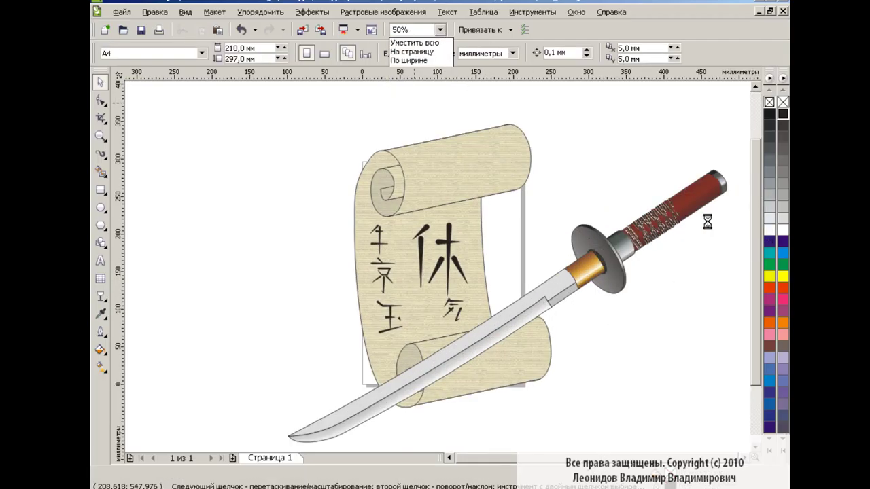
left_click_drag(756, 175, 752, 190)
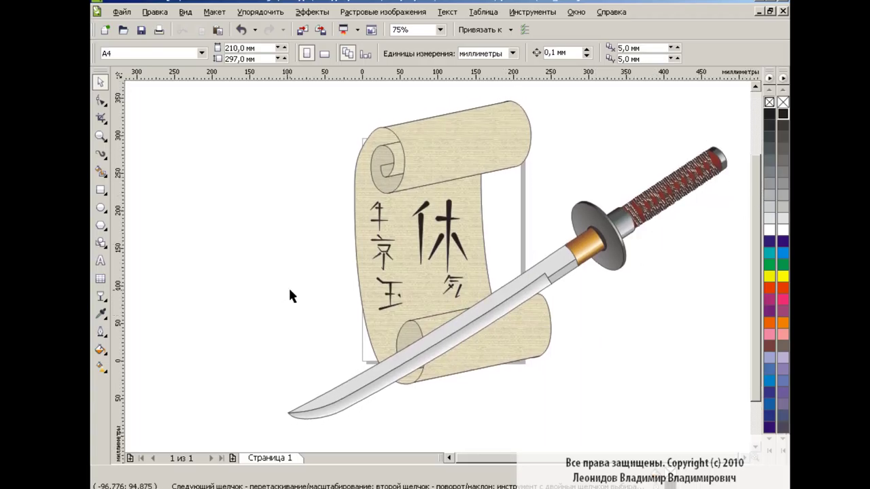
left_click(537, 259)
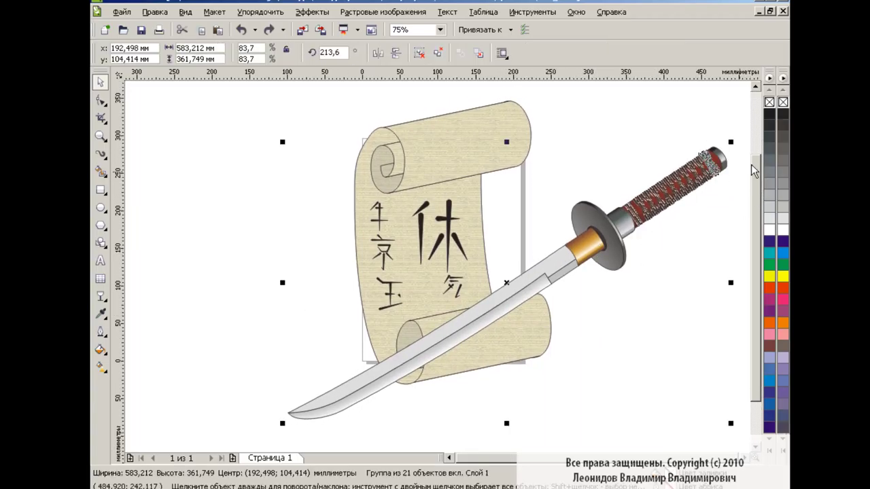
left_click(647, 272)
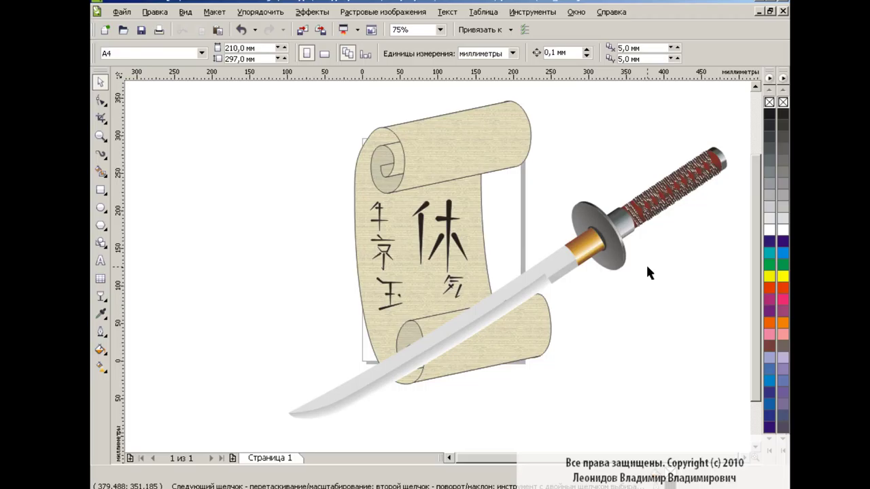
left_click(100, 190)
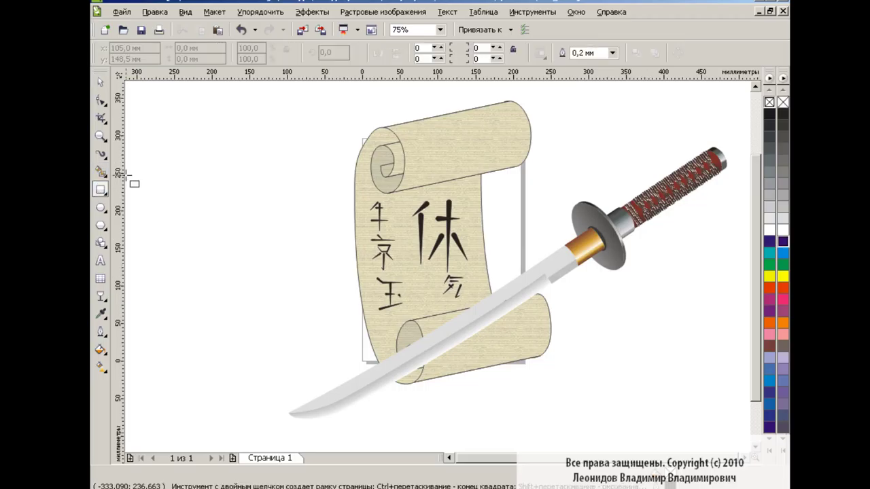
Draw a dark blue rectangle over the whole scene and place it beneath the scroll-and-katana group.
left_click_drag(159, 84, 739, 433)
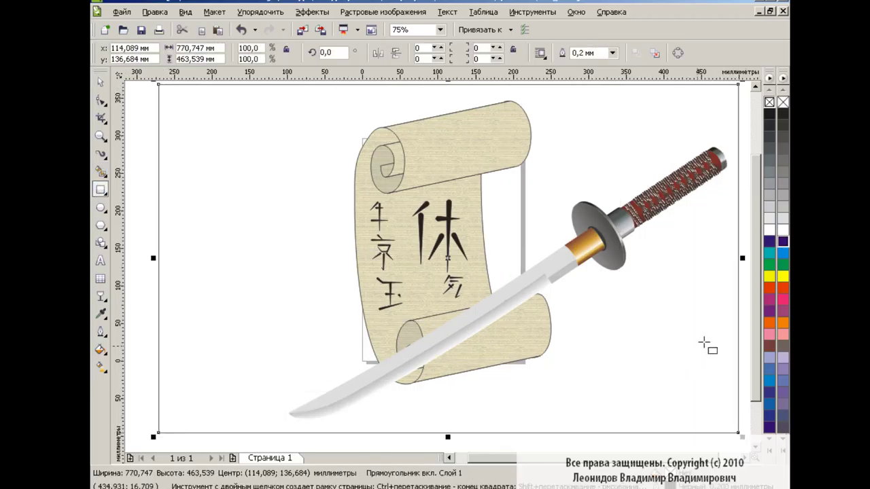
left_click(768, 243)
left_click(532, 12)
left_click(683, 197)
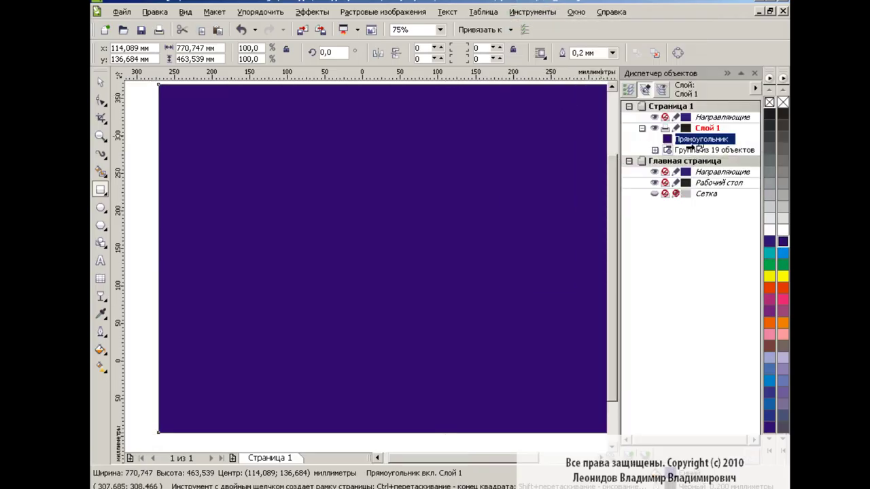
left_click_drag(690, 144, 694, 156)
left_click(754, 72)
key("space")
key("Escape")
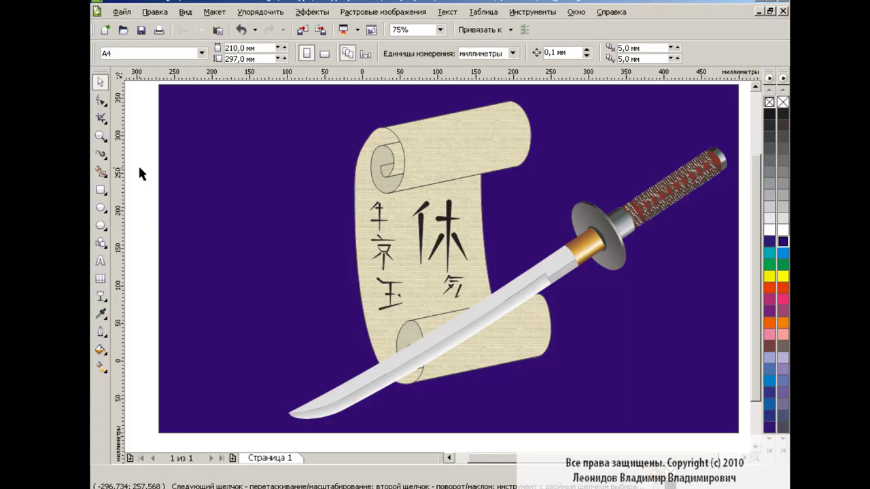